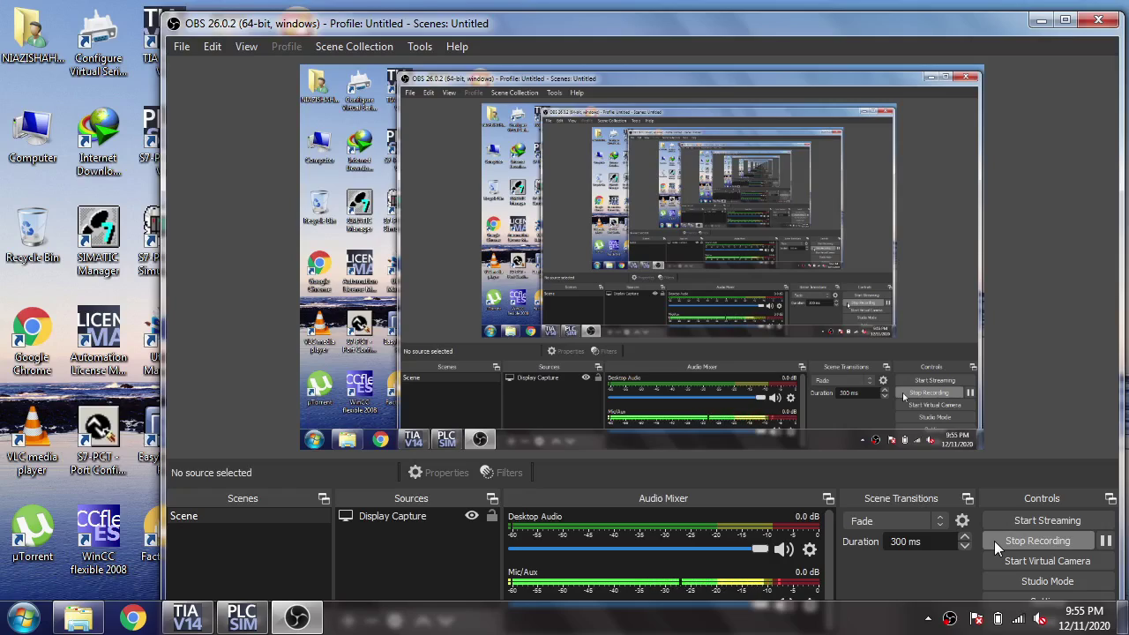
- Minimize OBS Studio so the TIA Portal project with the OB30 block is visible
click(1041, 21)
- Review the OB30 network computing Error from Set Point minus LEVEL, then select Cyclic interrupt [OB30]
click(210, 610)
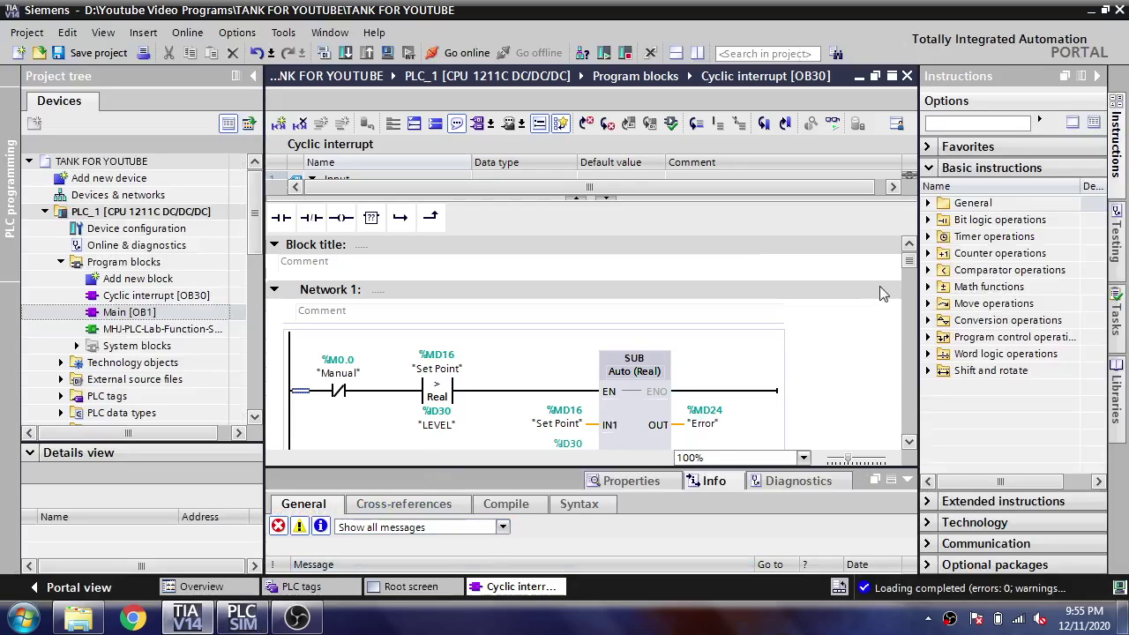
drag(909, 267, 887, 219)
click(198, 301)
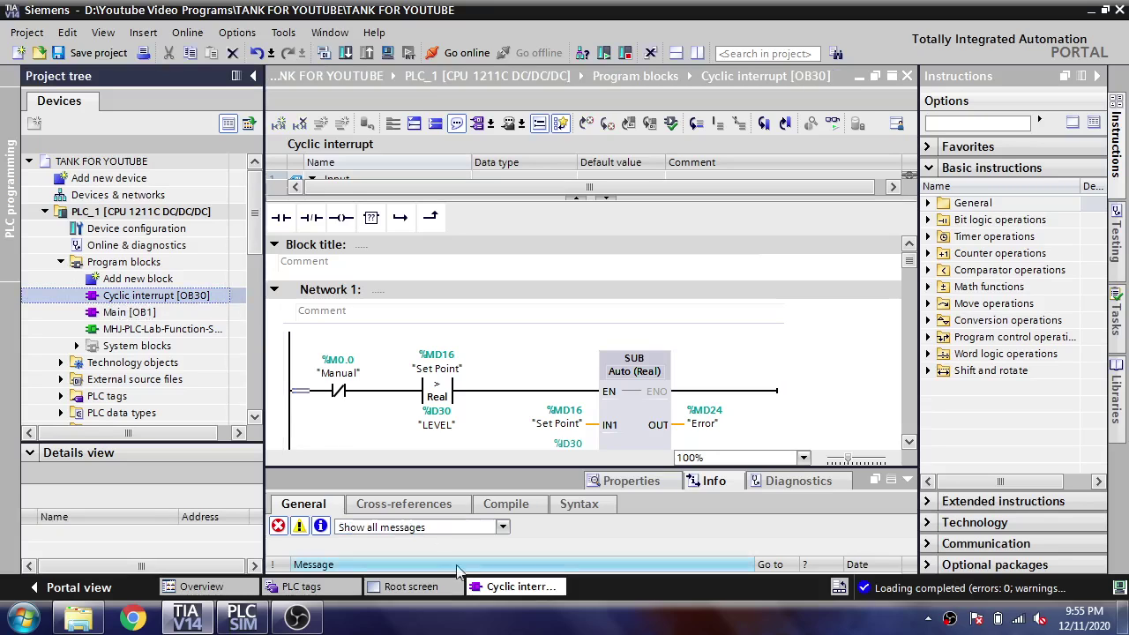
- Launch Factory IO and open the HMI SCL VAlue scene from My Scenes
click(208, 629)
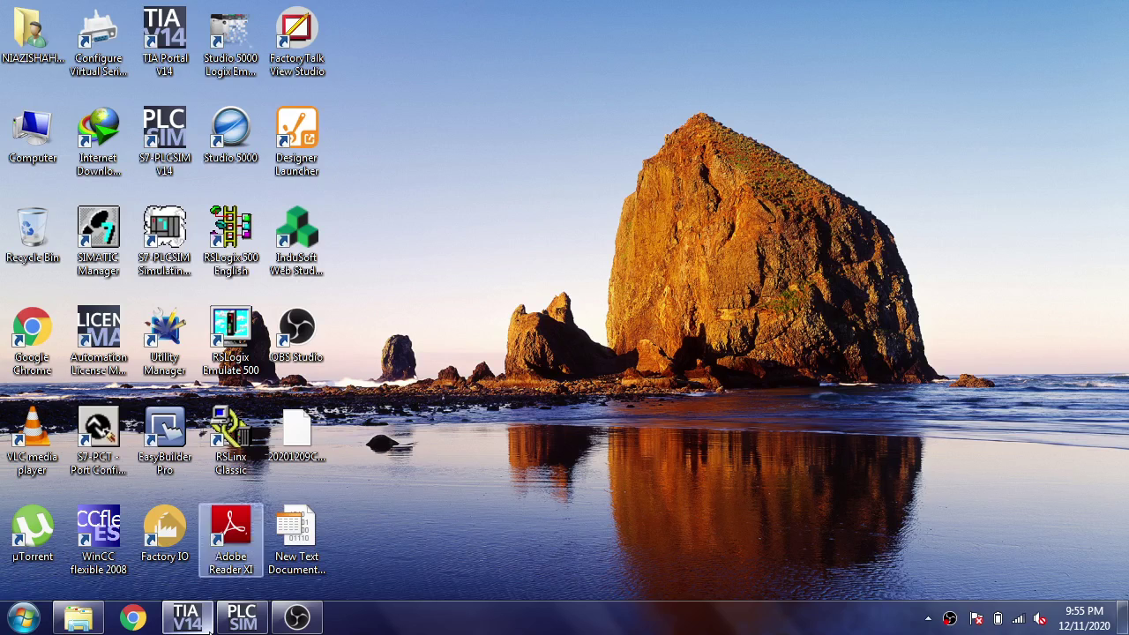
double_click(165, 528)
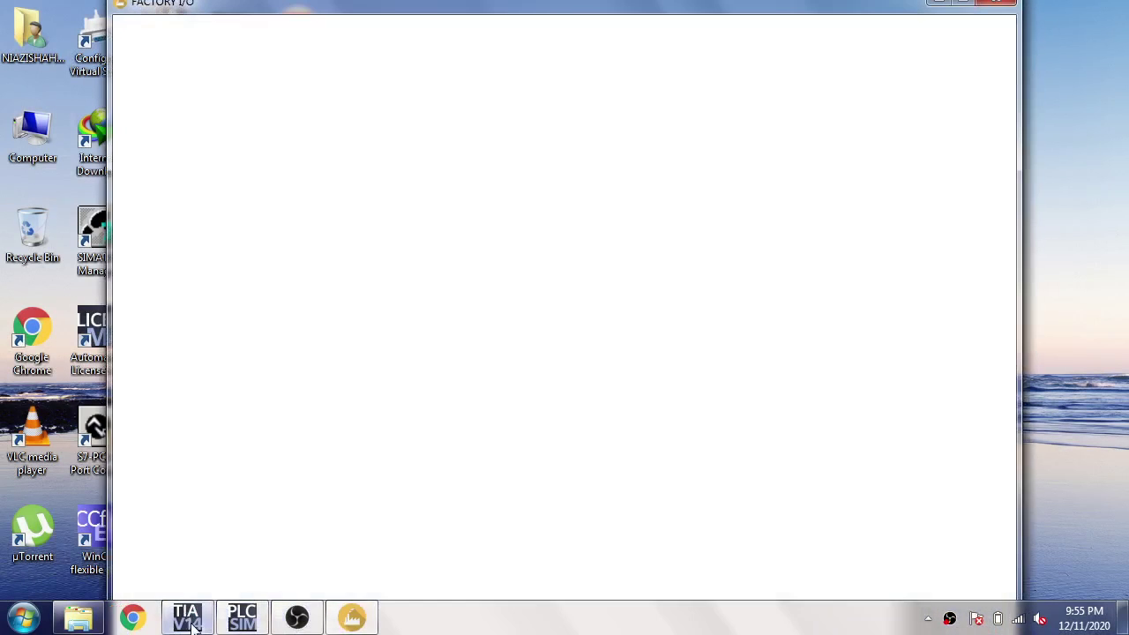
click(187, 618)
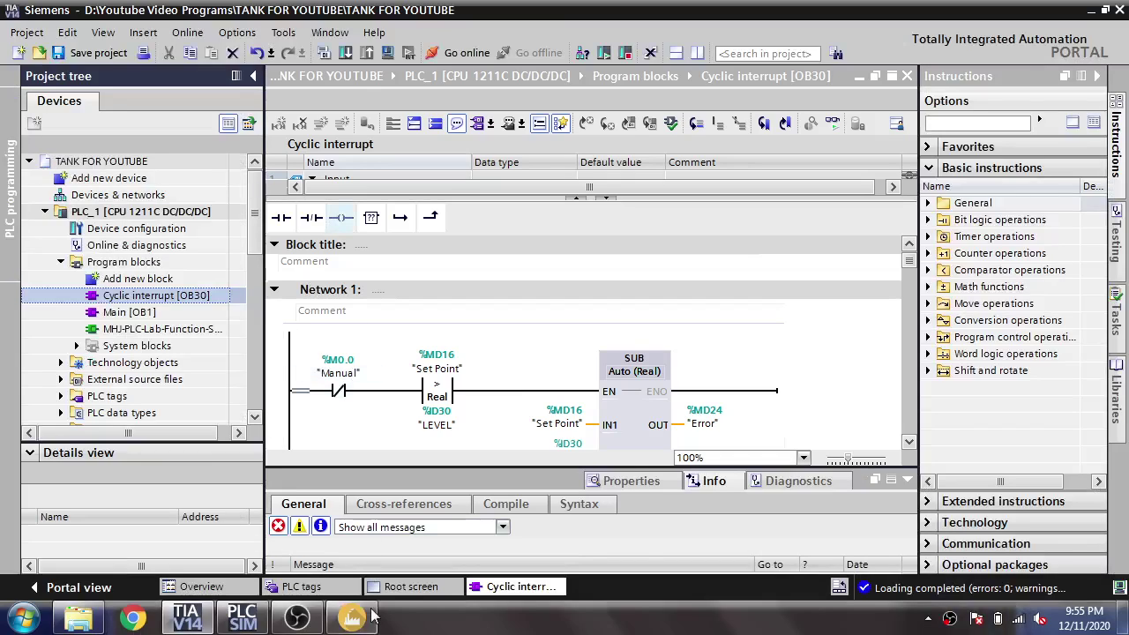
click(366, 620)
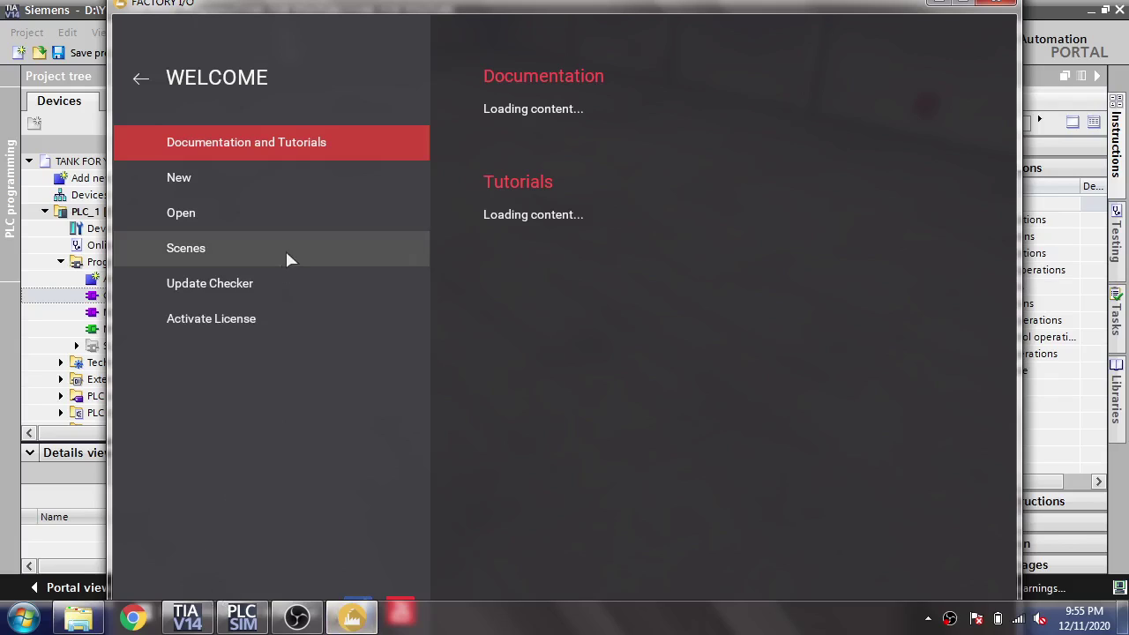
click(286, 250)
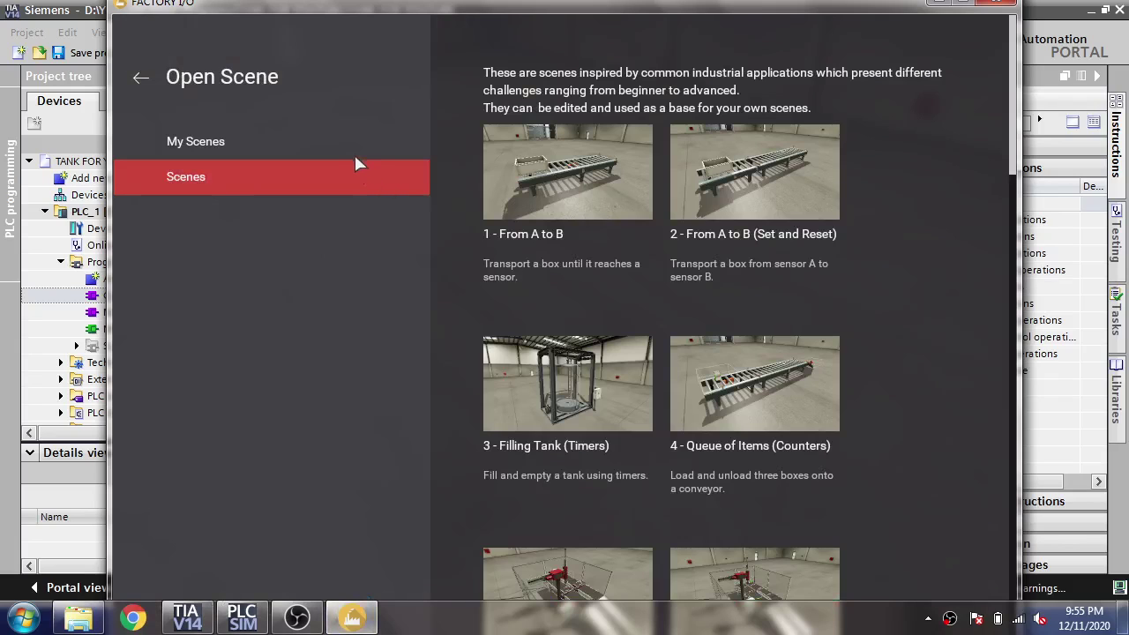
click(352, 142)
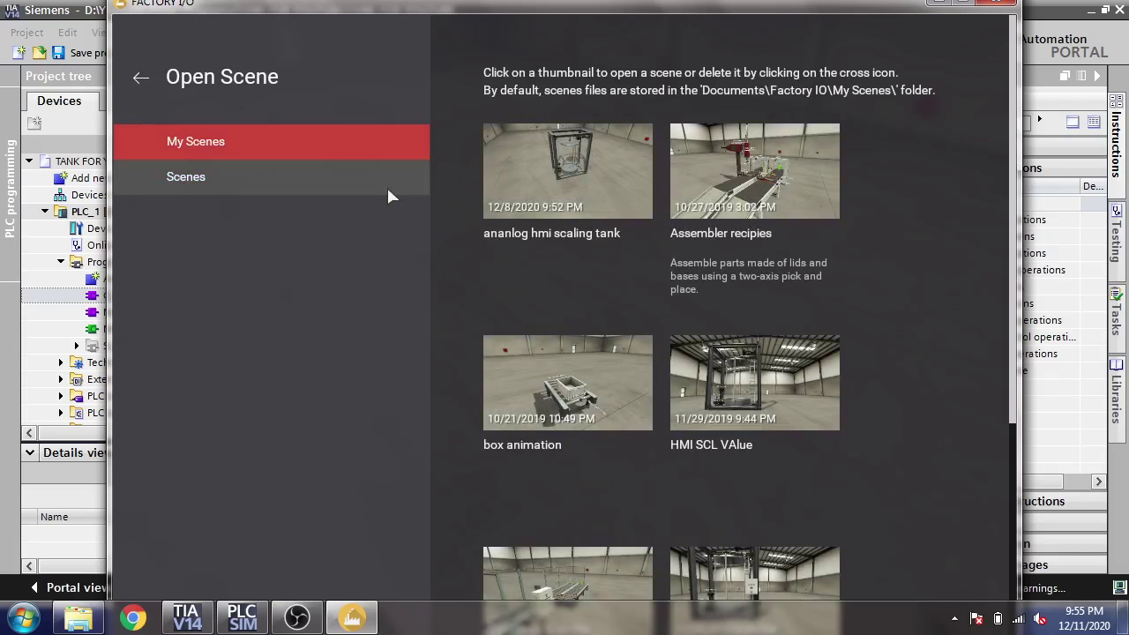
click(732, 406)
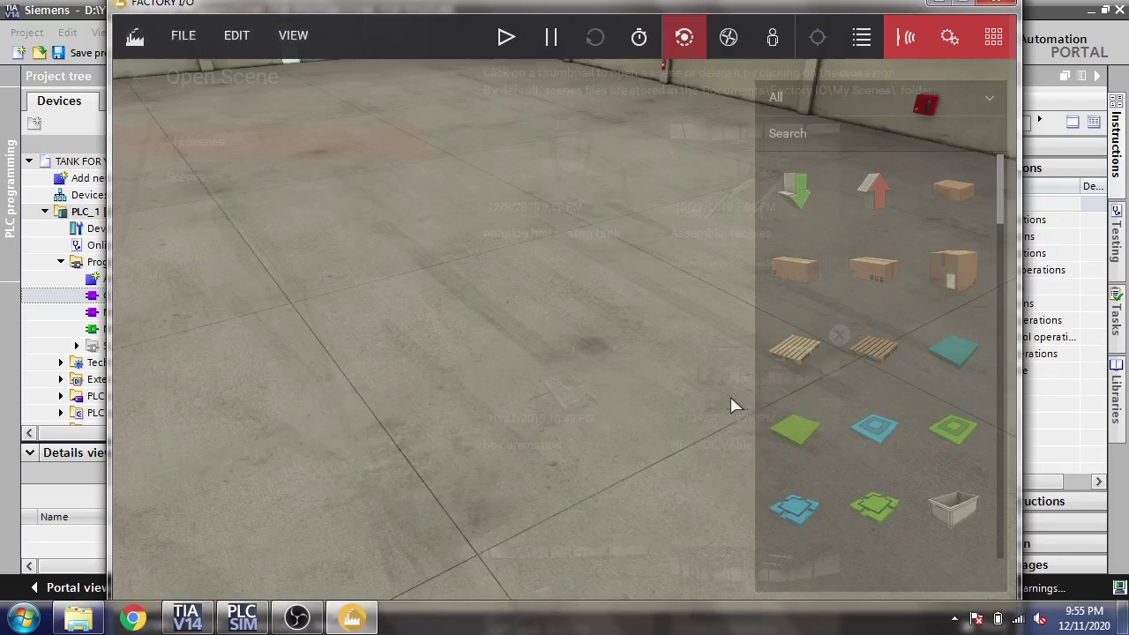
- Connect the scene to the Siemens S7-PLCSIM driver
click(188, 35)
click(232, 209)
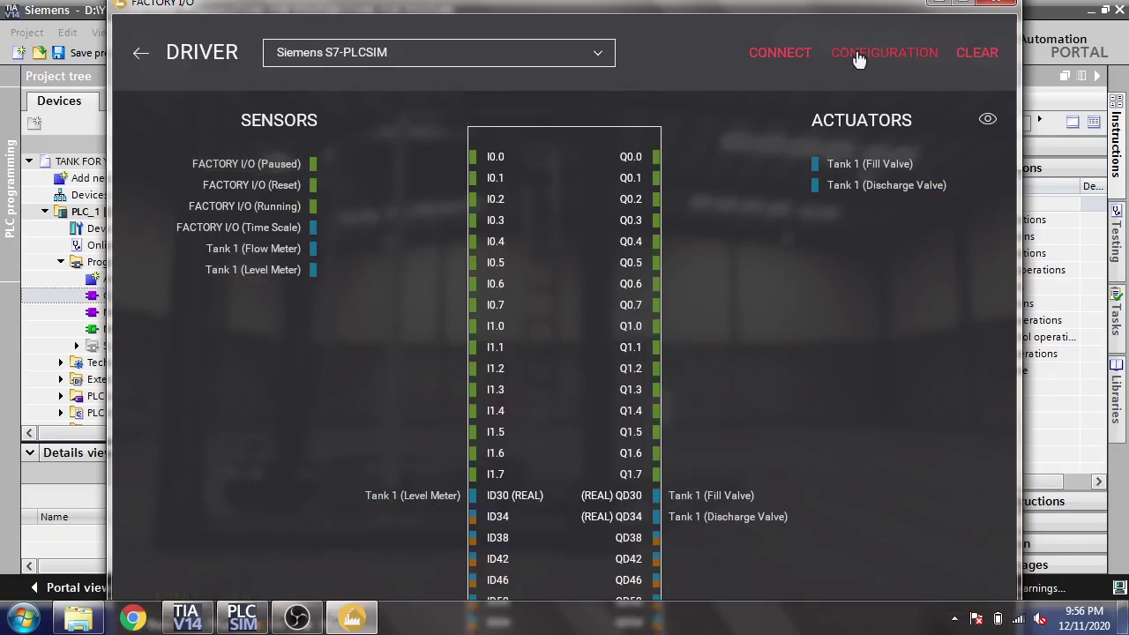
click(782, 53)
- Return to TIA Portal and open the HMI Root screen with the basic objects toolbox expanded
click(938, 7)
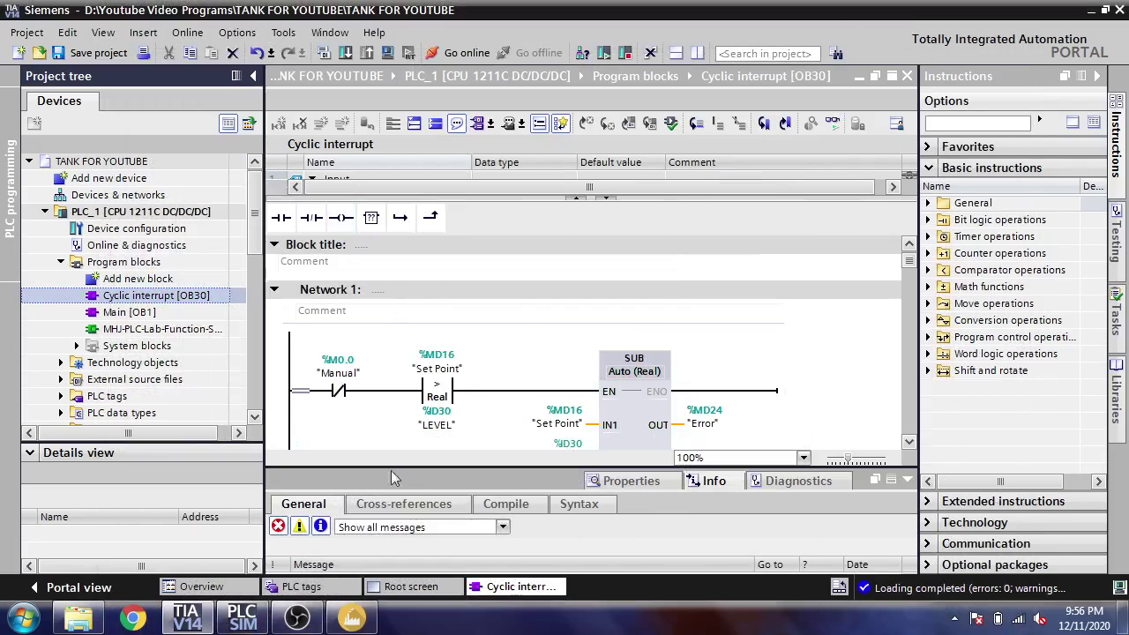
click(244, 620)
click(245, 620)
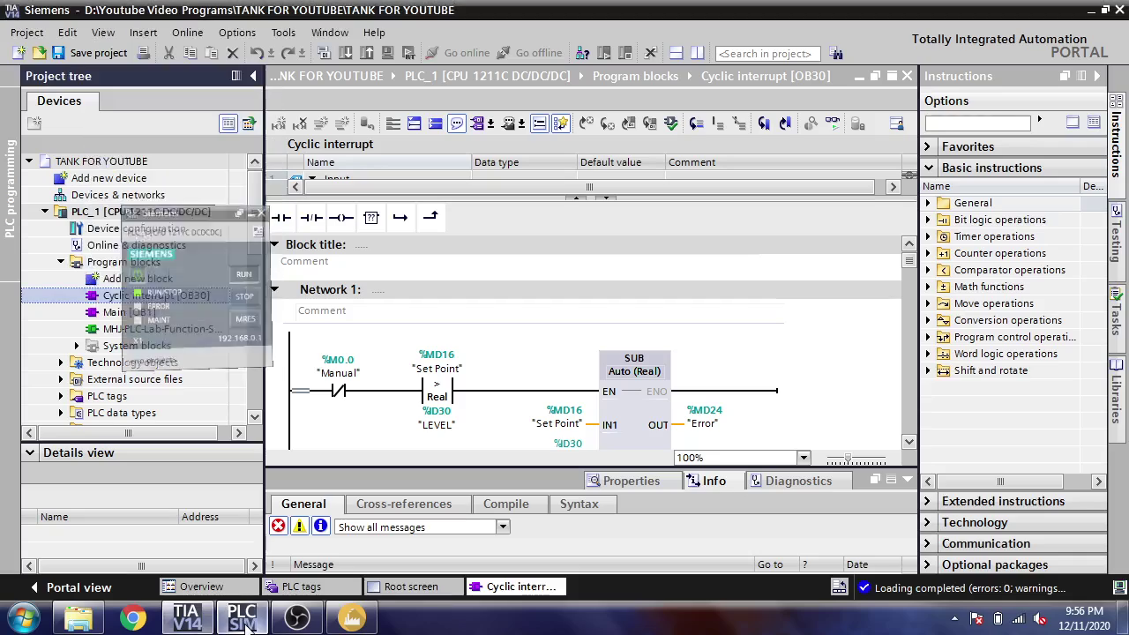
click(412, 587)
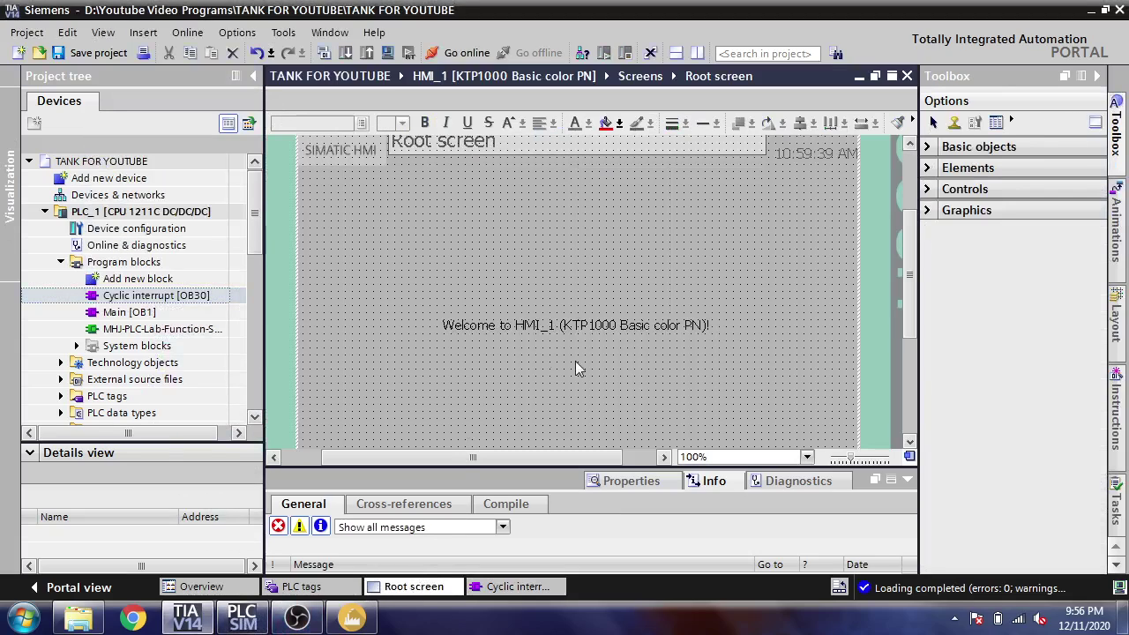
click(977, 146)
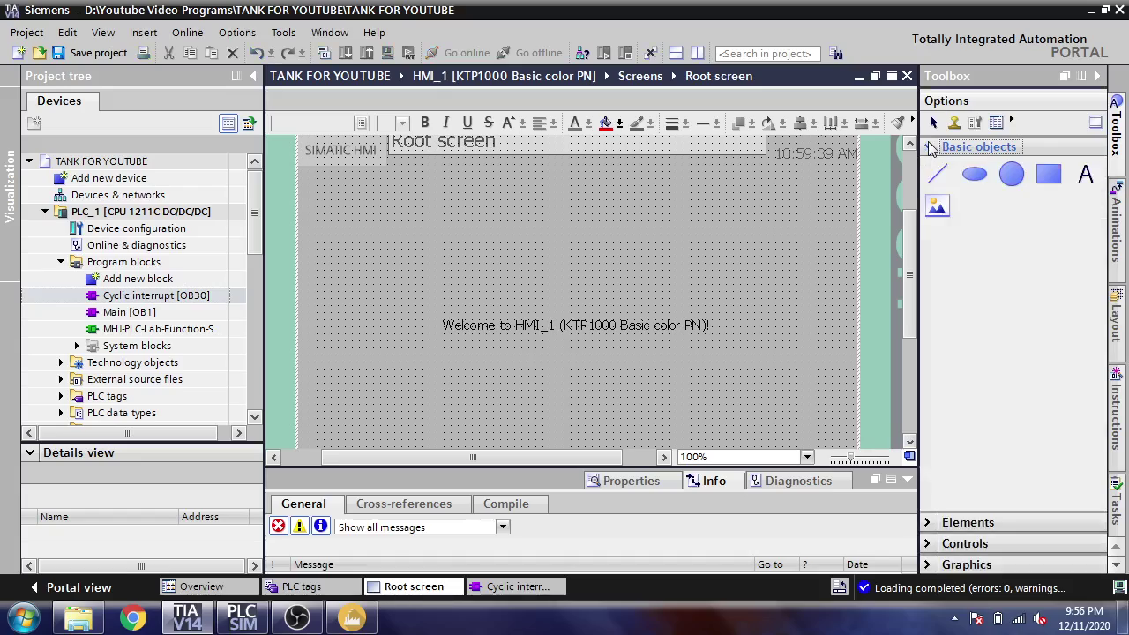
click(929, 149)
click(930, 148)
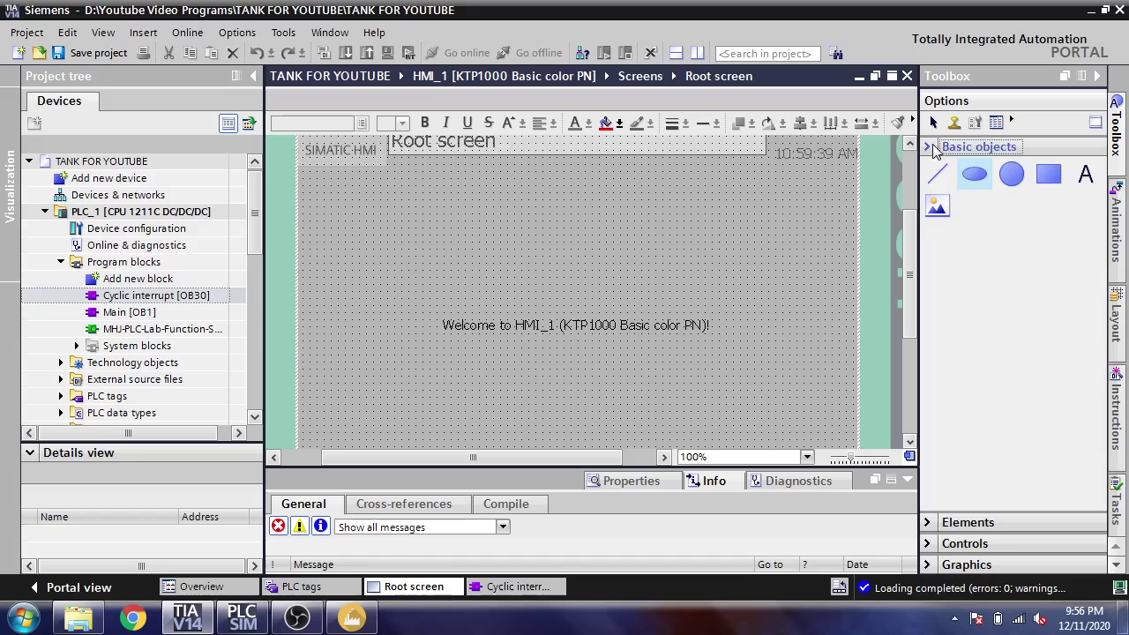
click(929, 148)
click(930, 147)
- Draw a test rectangle on the Root screen and delete it
click(1050, 175)
mouse_move(312, 187)
mouse_down()
mouse_move(438, 299)
mouse_move(455, 332)
mouse_up()
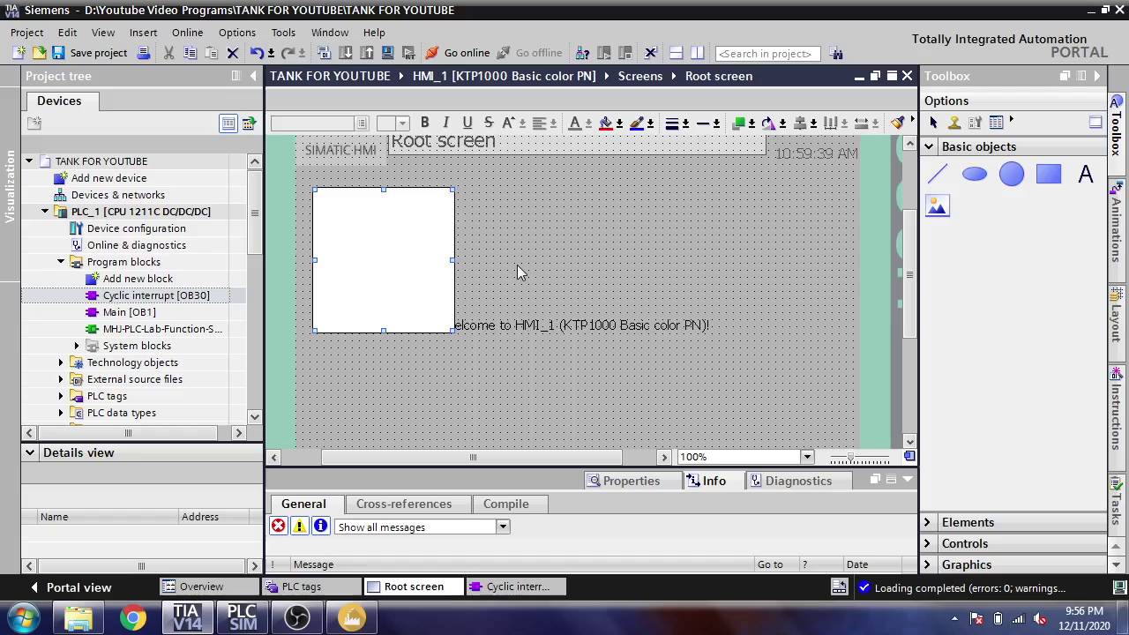
right_click(415, 251)
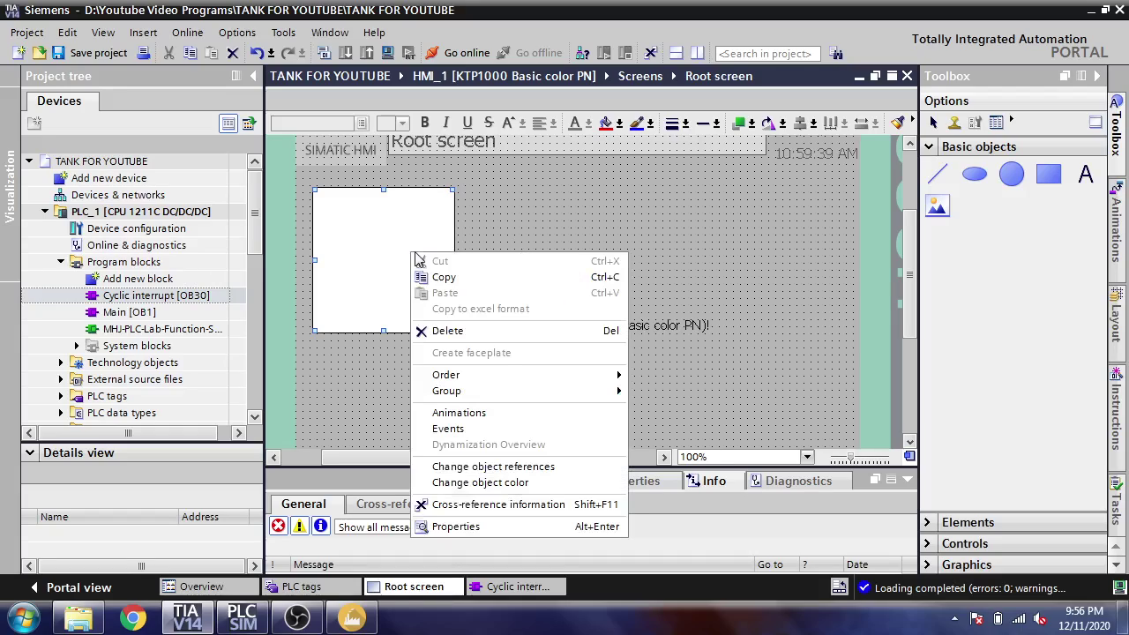
click(445, 329)
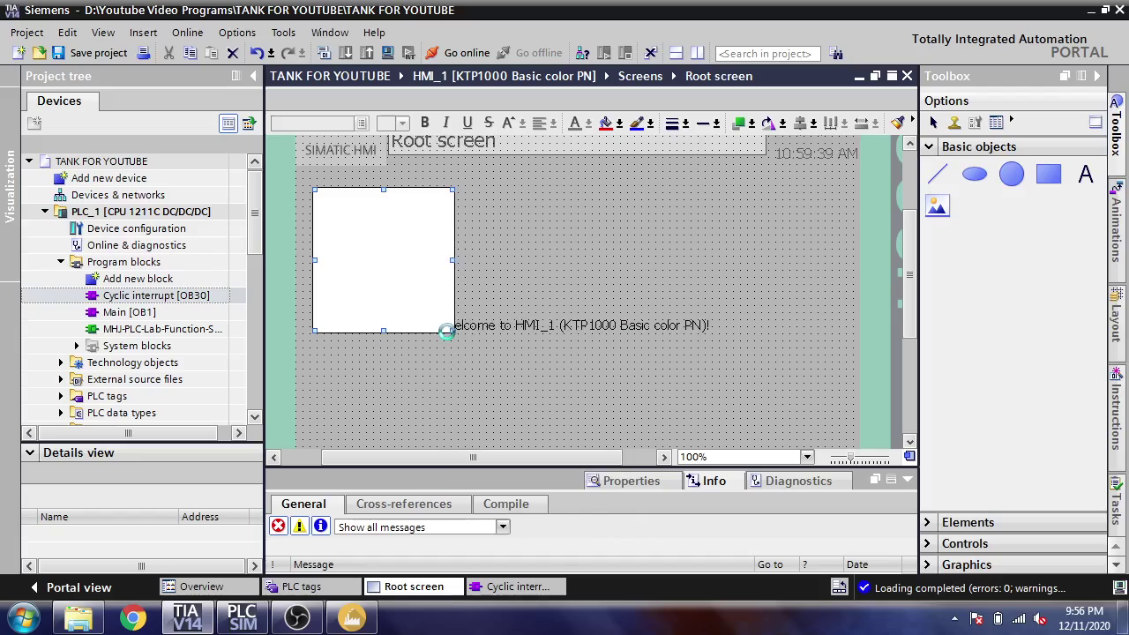
- Change the Root screen background color from 182, 182, 182 to white
click(508, 249)
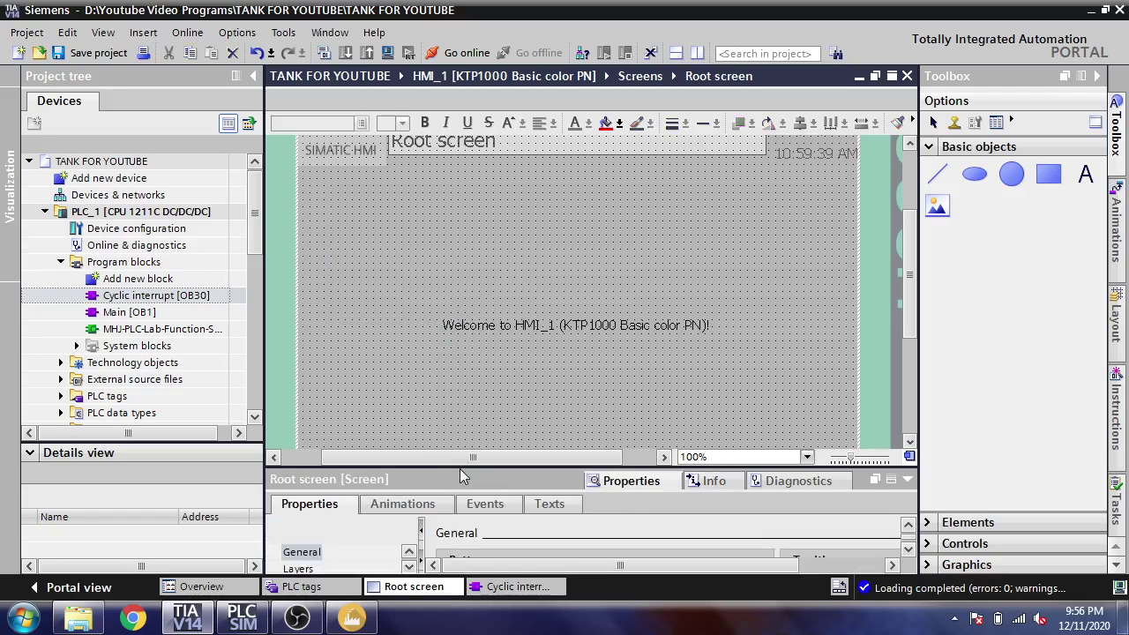
drag(460, 465, 479, 312)
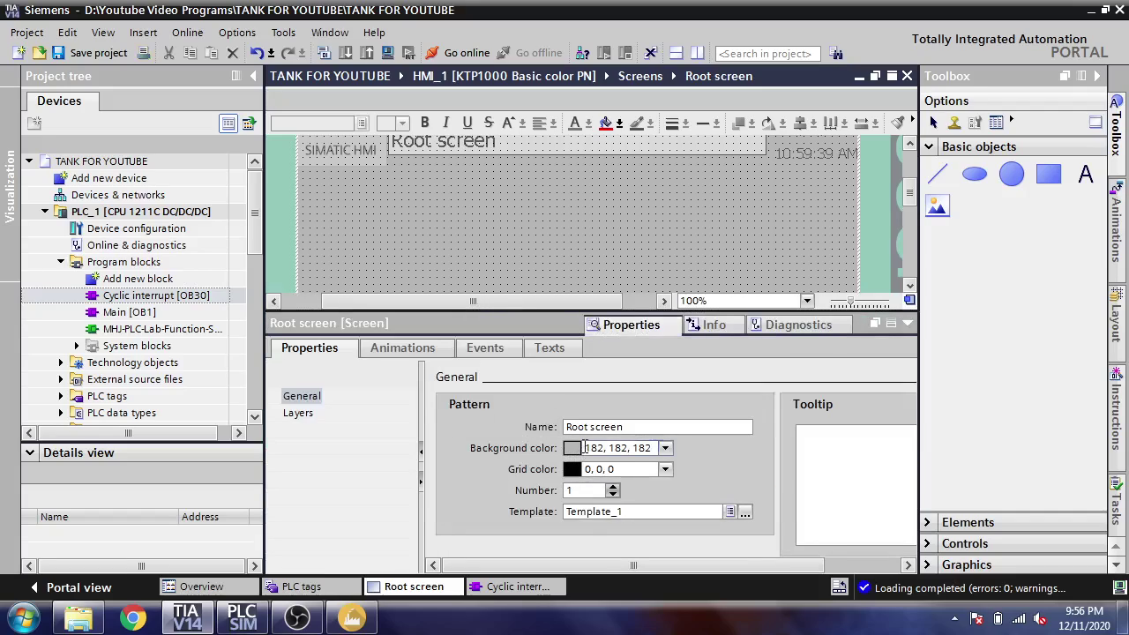
click(666, 450)
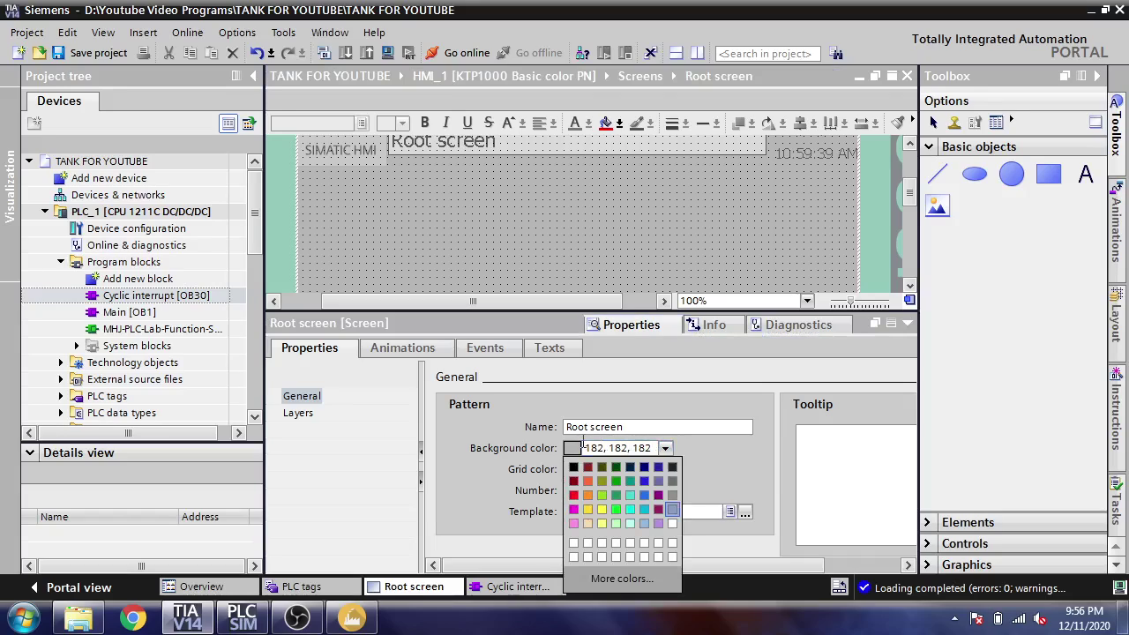
click(672, 523)
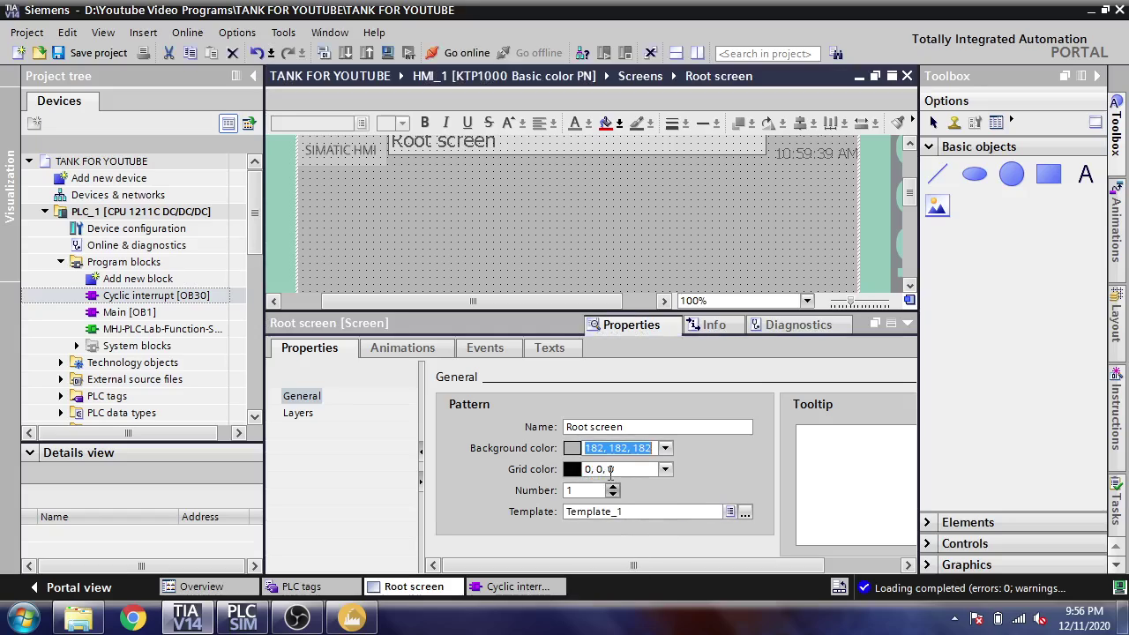
drag(531, 310, 534, 483)
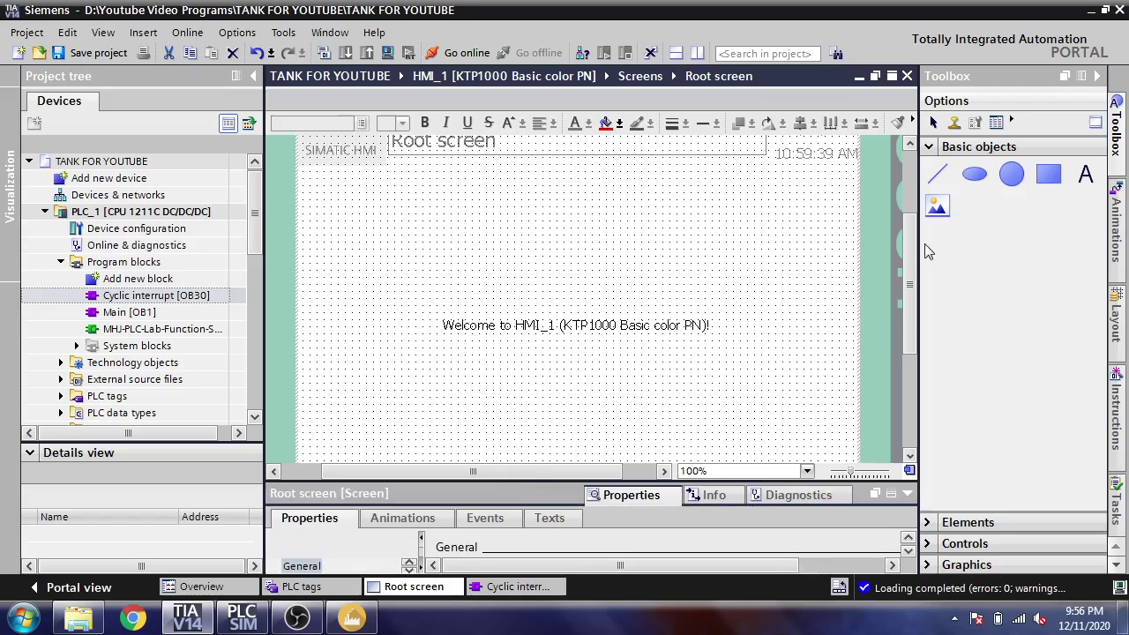
- Place an I/O field from Toolbox Elements near the Root screen's top left
click(983, 146)
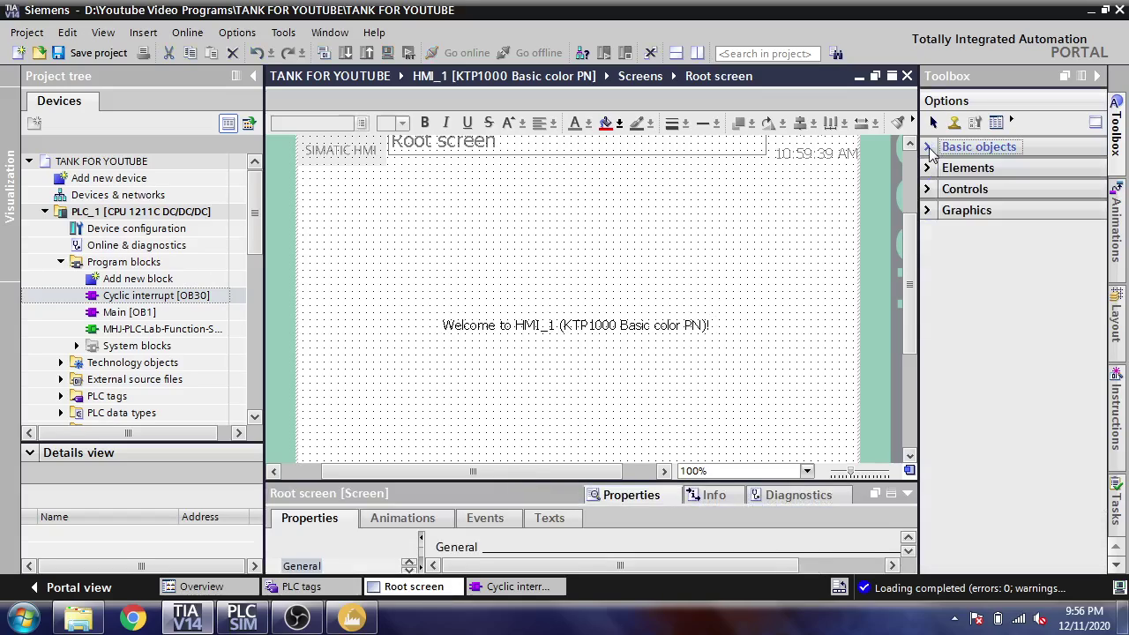
click(957, 168)
drag(942, 192, 406, 226)
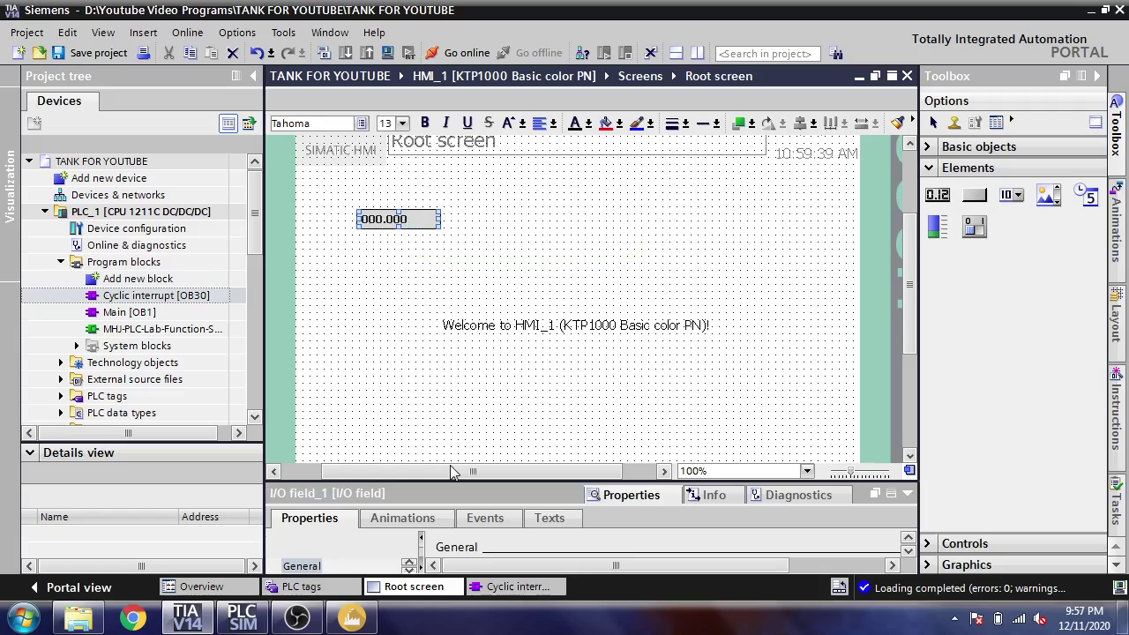
drag(453, 481, 468, 404)
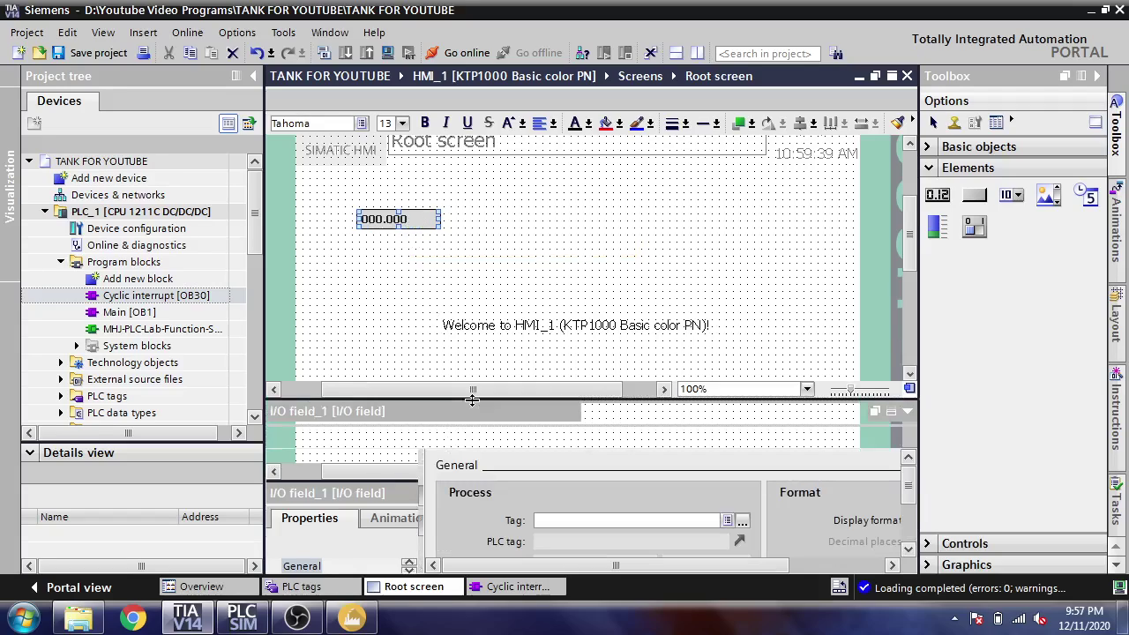
- Open the PLC_1 tags table and select the Set Point tag
click(334, 586)
click(391, 284)
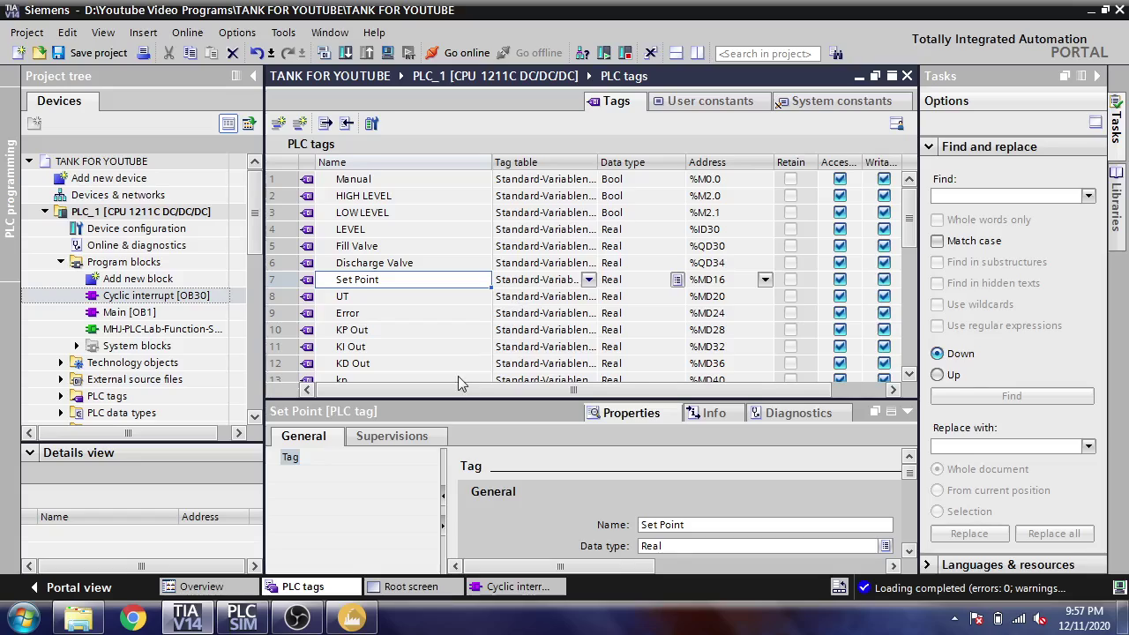
drag(460, 398, 458, 433)
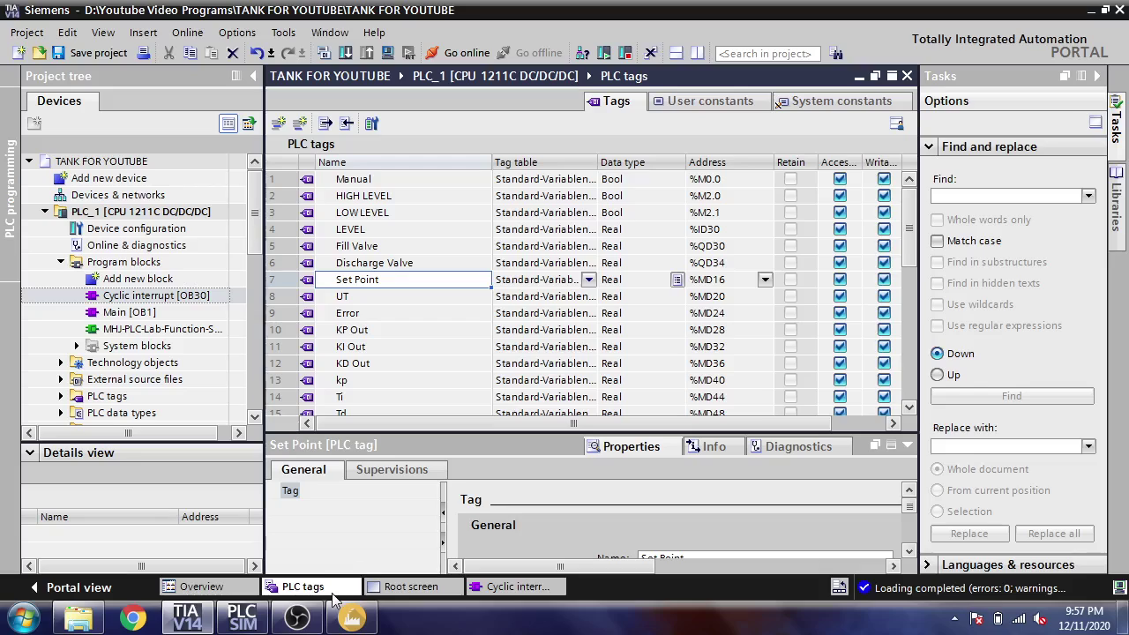
- Reopen the Root screen, nudge the I/O field, and try Decimal format with pattern 9
click(411, 587)
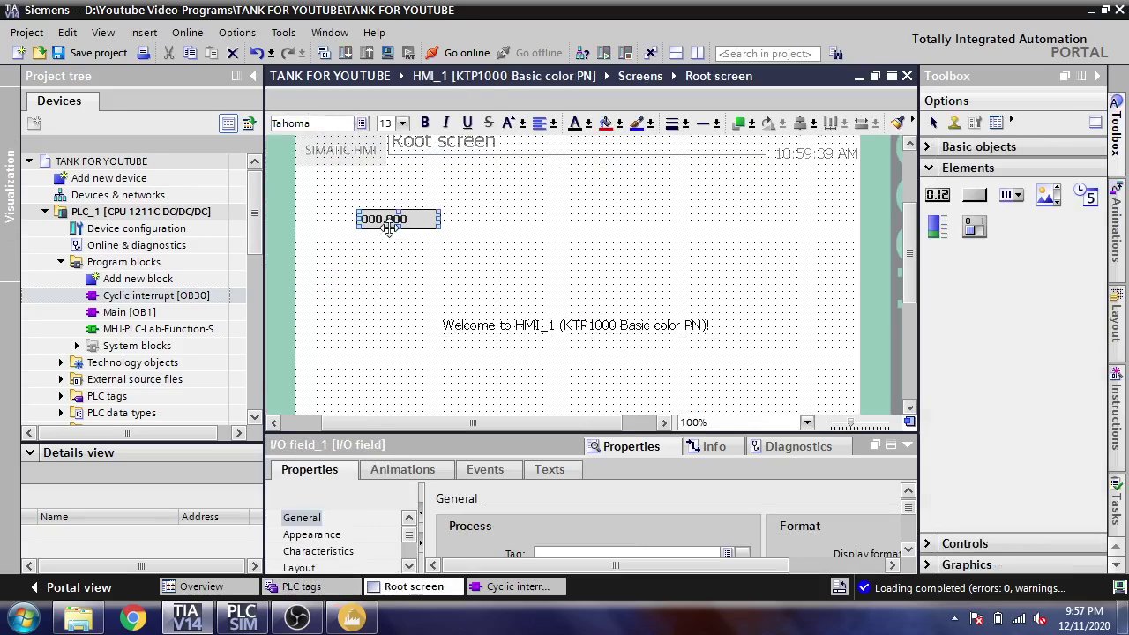
drag(392, 221, 393, 225)
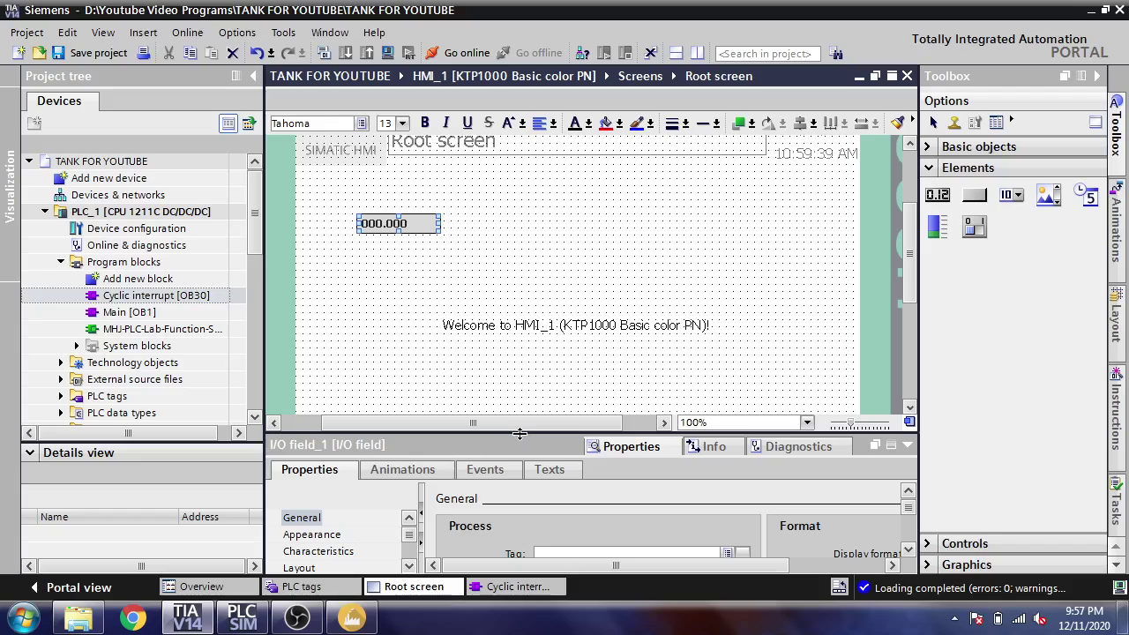
drag(520, 427, 533, 356)
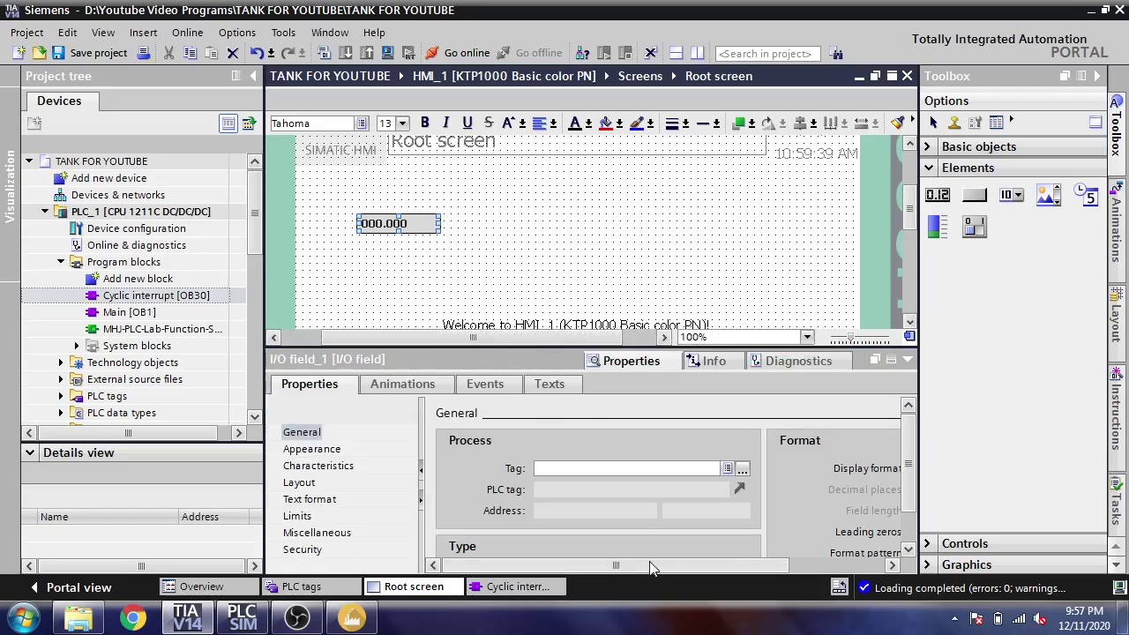
drag(650, 568, 750, 569)
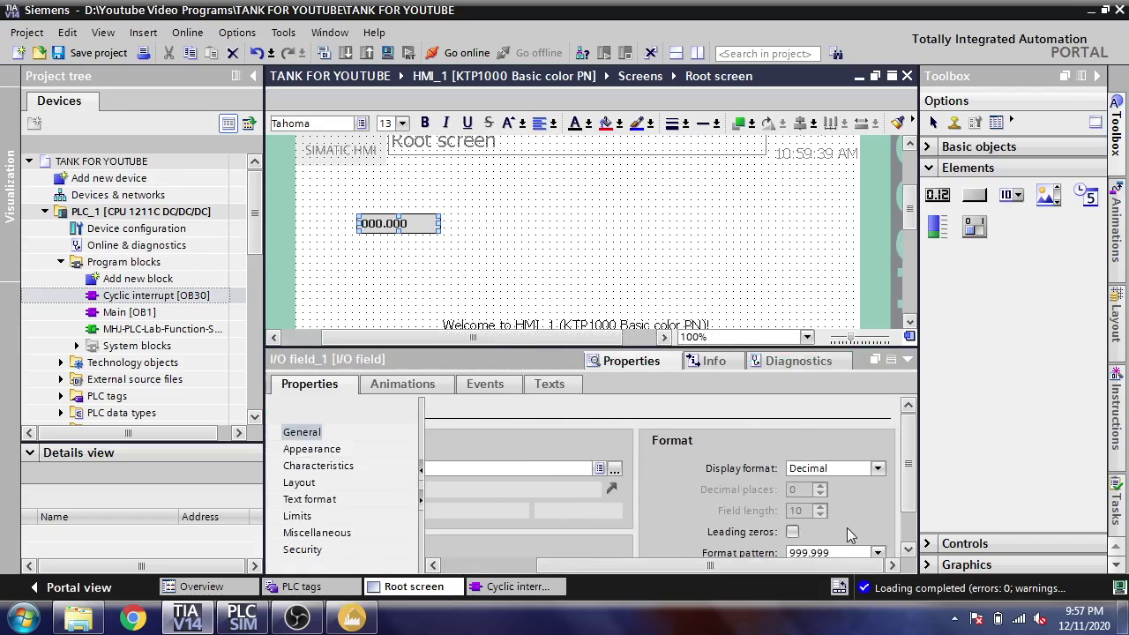
click(878, 472)
click(879, 471)
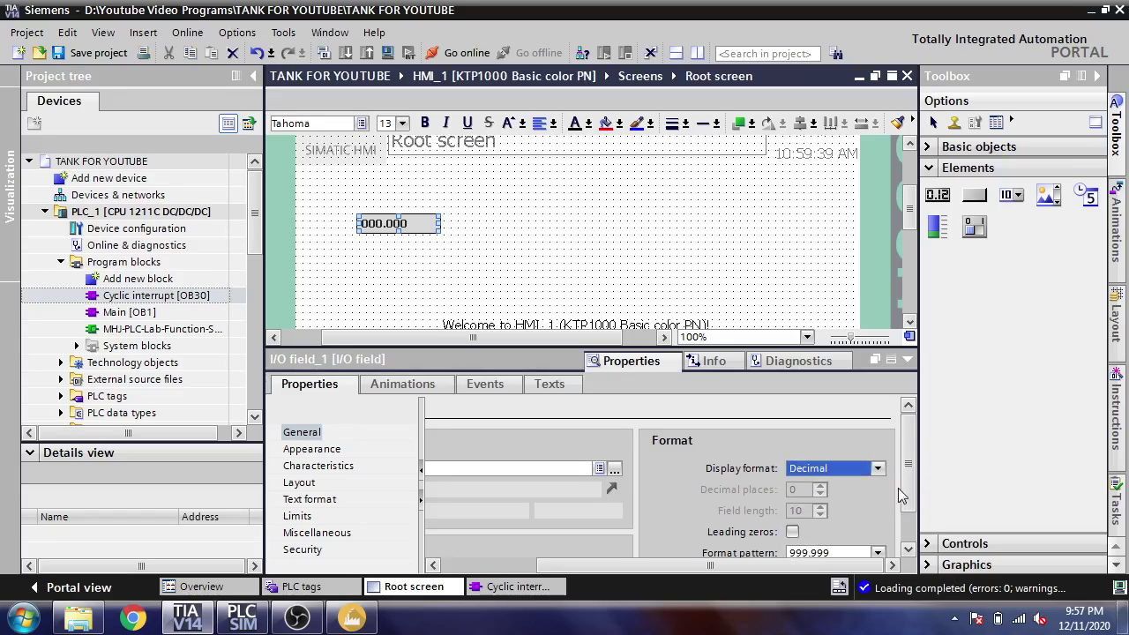
scroll(902, 497, down, 1)
click(878, 515)
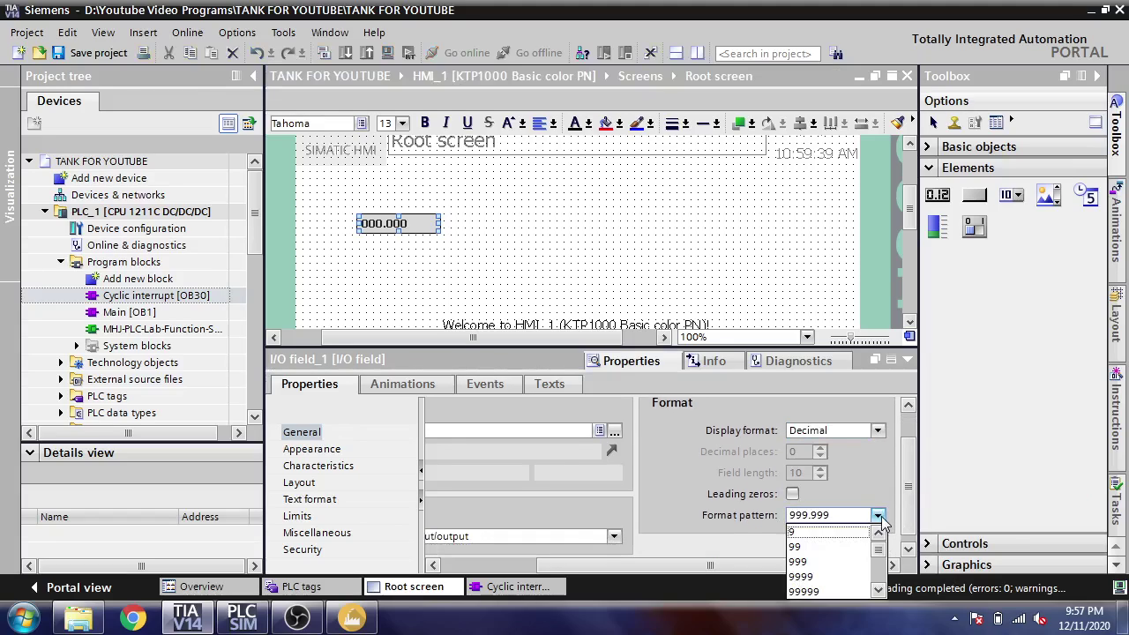
mouse_move(880, 538)
mouse_down()
mouse_move(879, 574)
mouse_move(879, 552)
mouse_up()
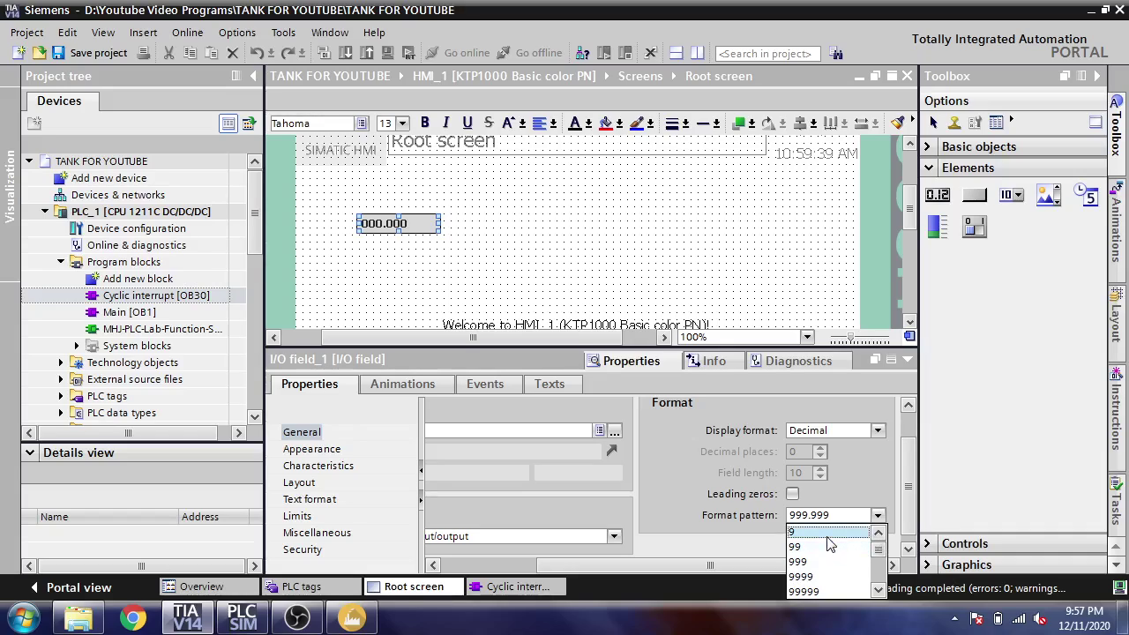
click(838, 532)
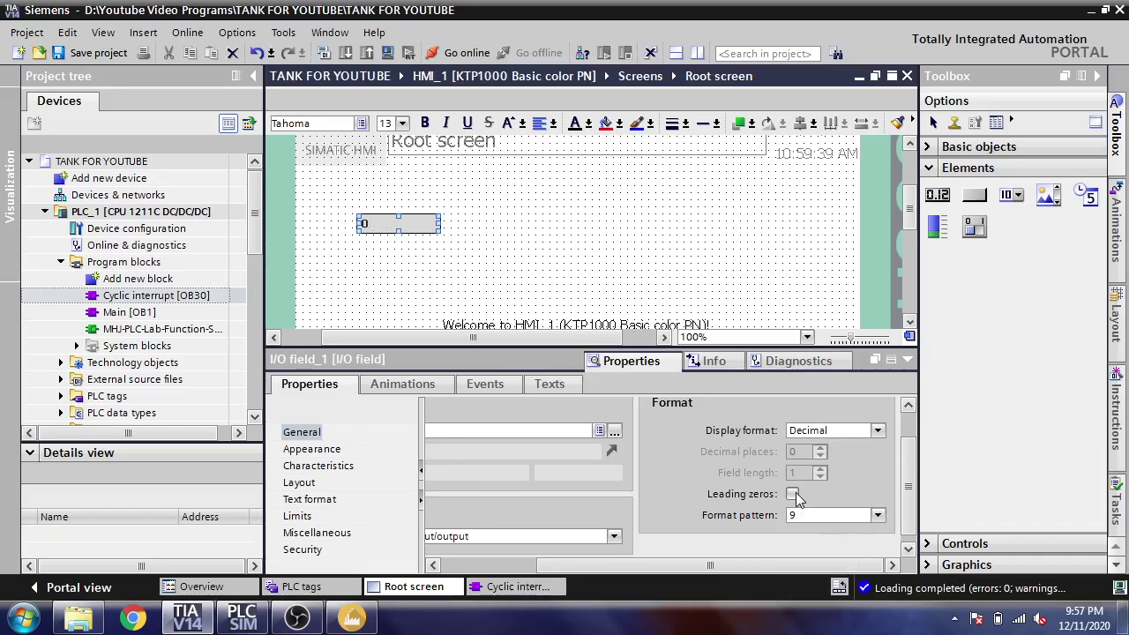
click(794, 495)
- Set the I/O field's format pattern to 99 and its mode to Input
click(877, 432)
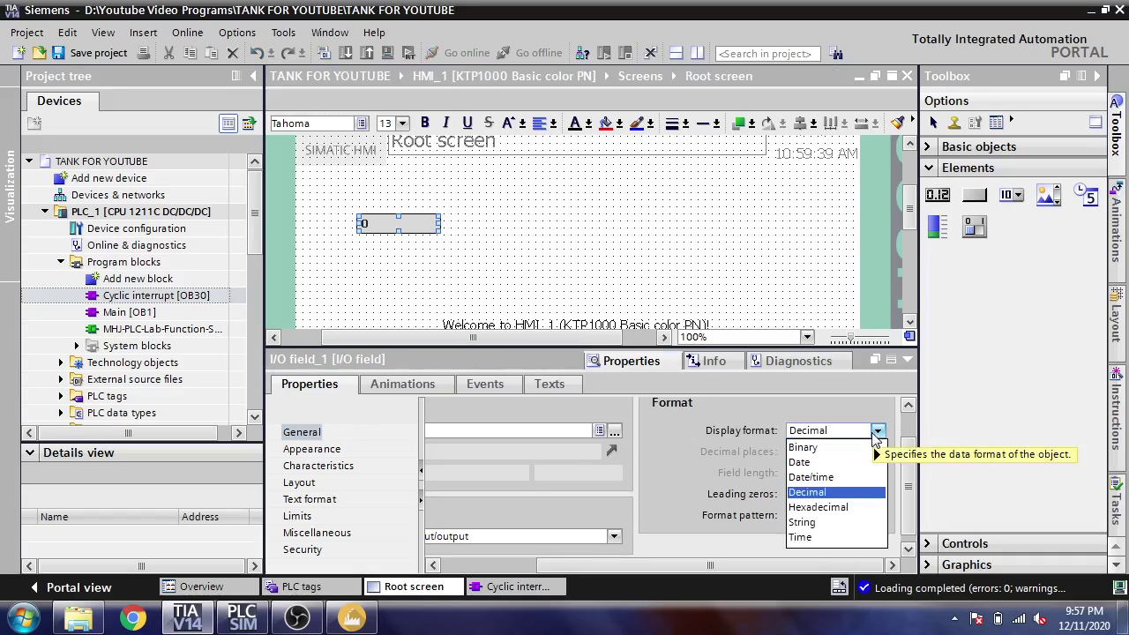
click(849, 495)
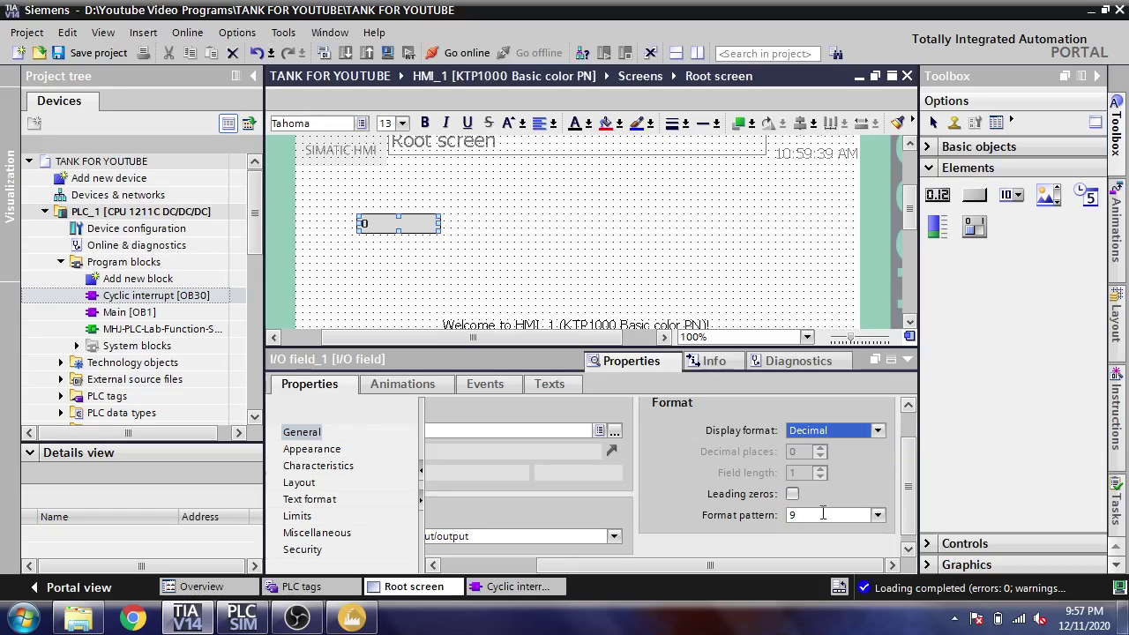
click(878, 516)
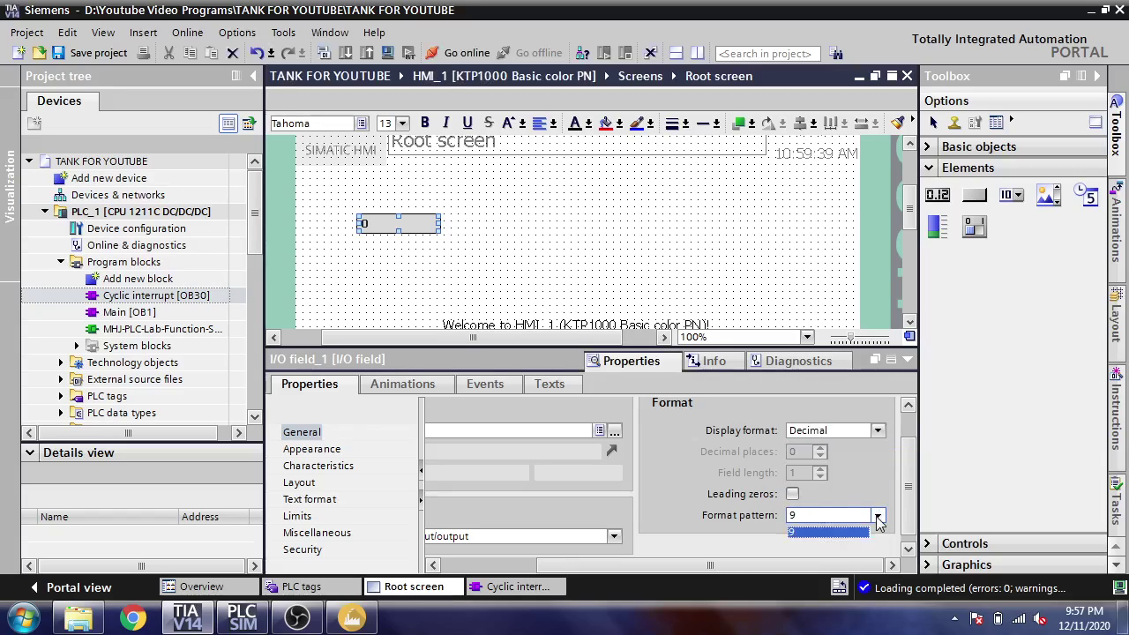
click(838, 547)
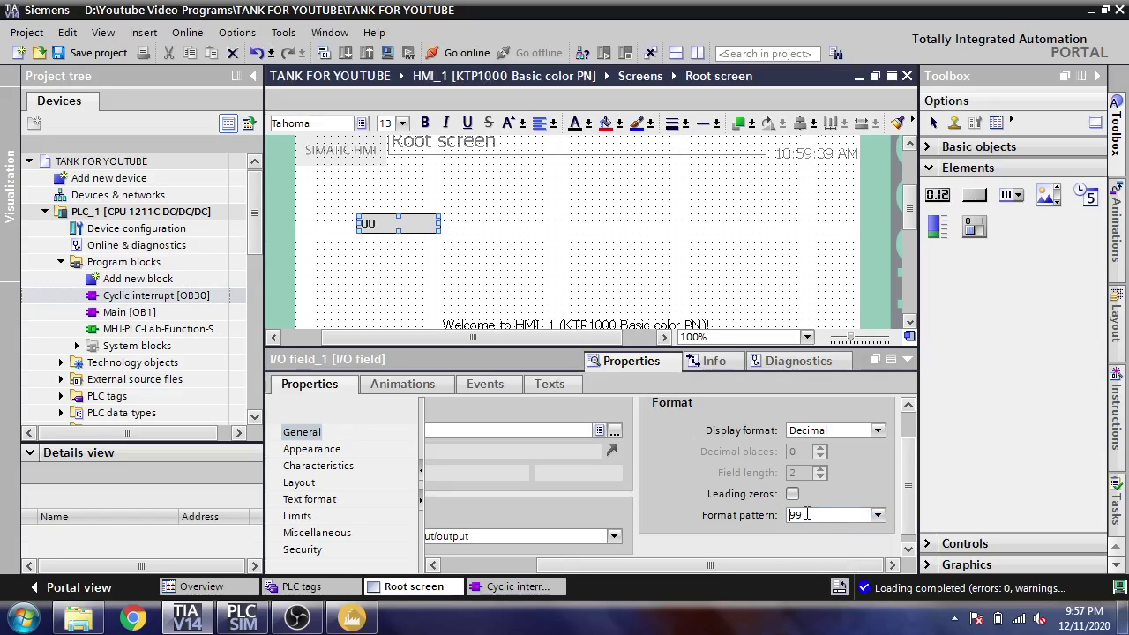
drag(710, 565, 647, 565)
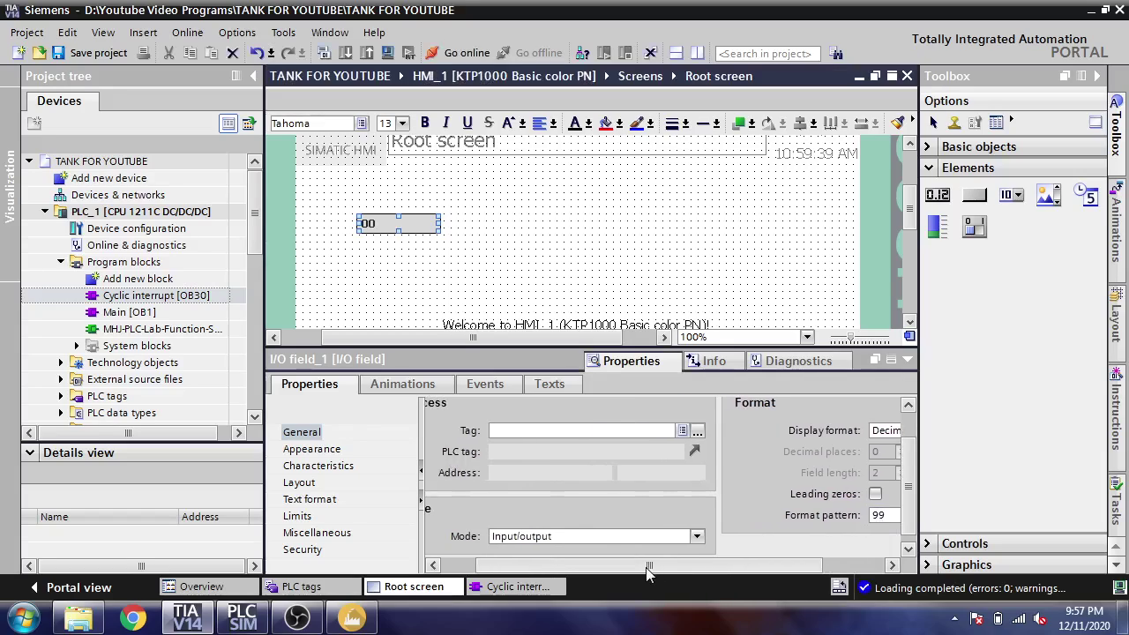
click(693, 540)
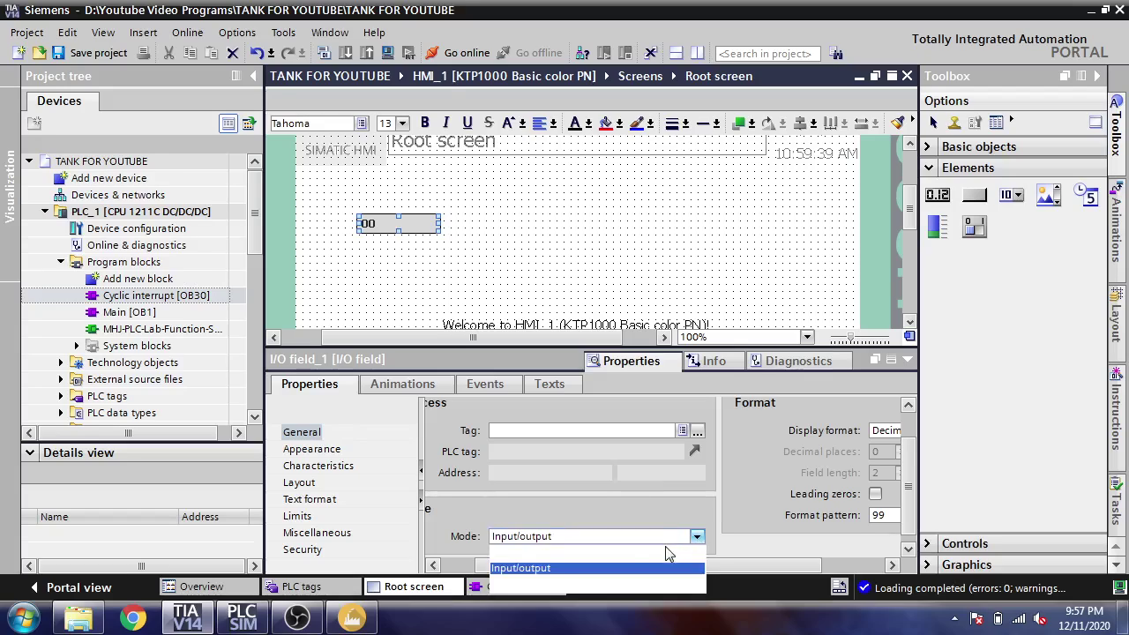
click(681, 543)
- Keep Decimal format and enable leading zeros so the field shows 00
scroll(681, 564, up, 1)
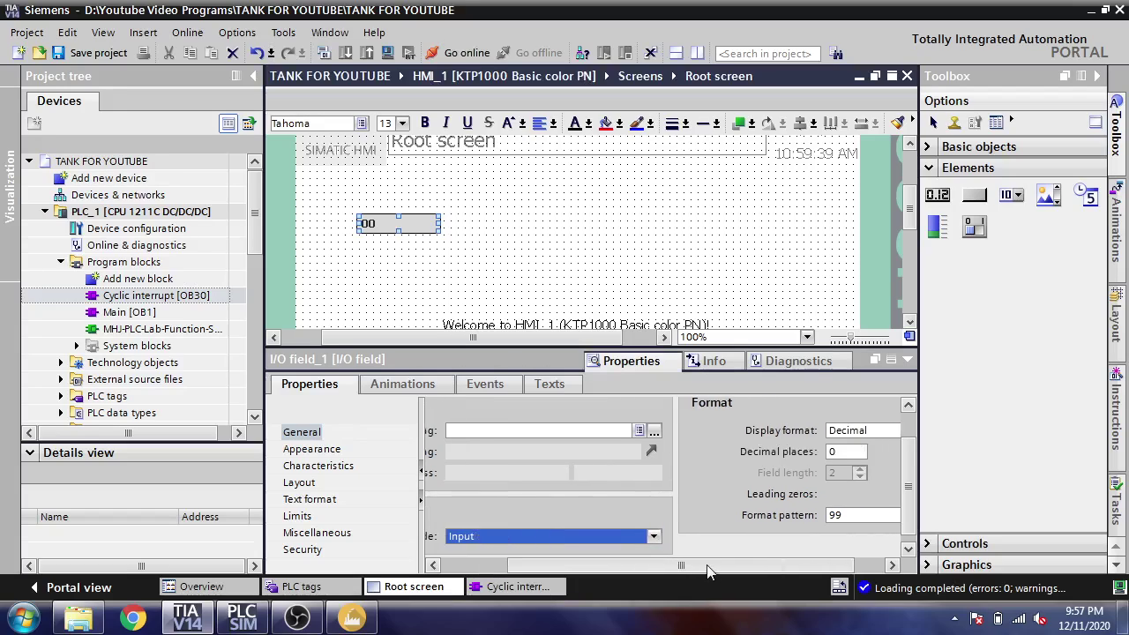
drag(767, 566, 861, 566)
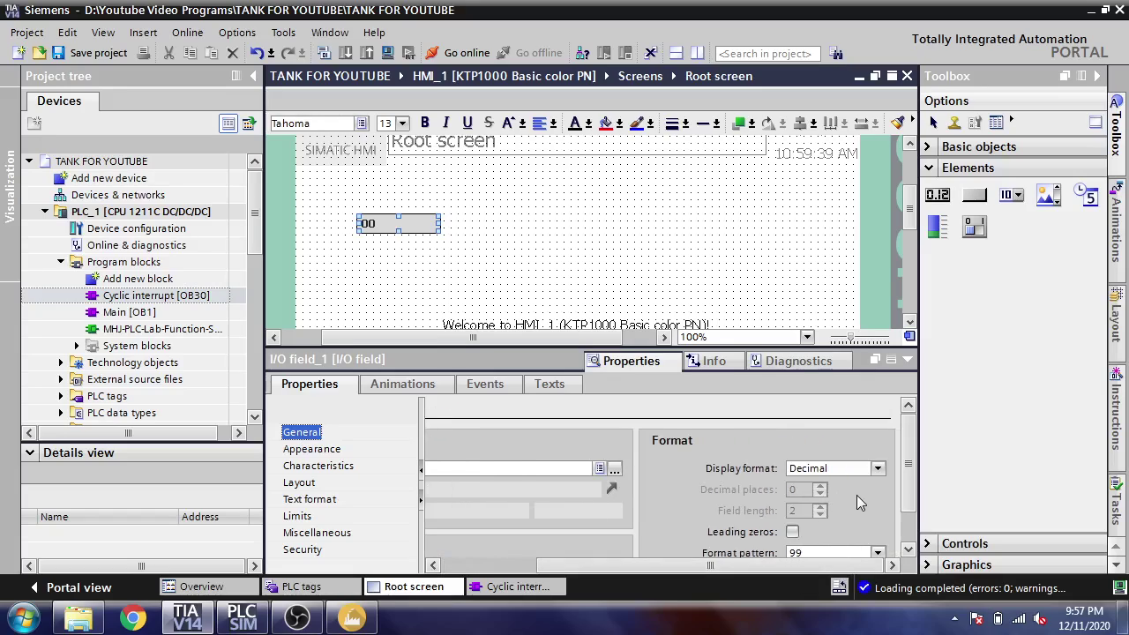
drag(900, 471, 904, 489)
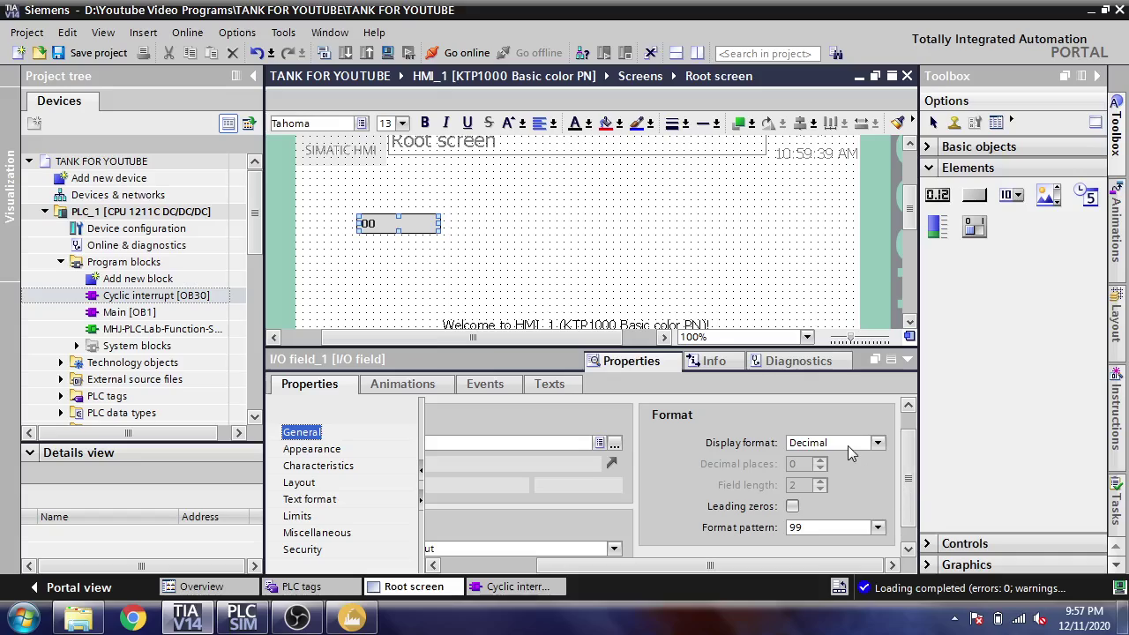
click(848, 447)
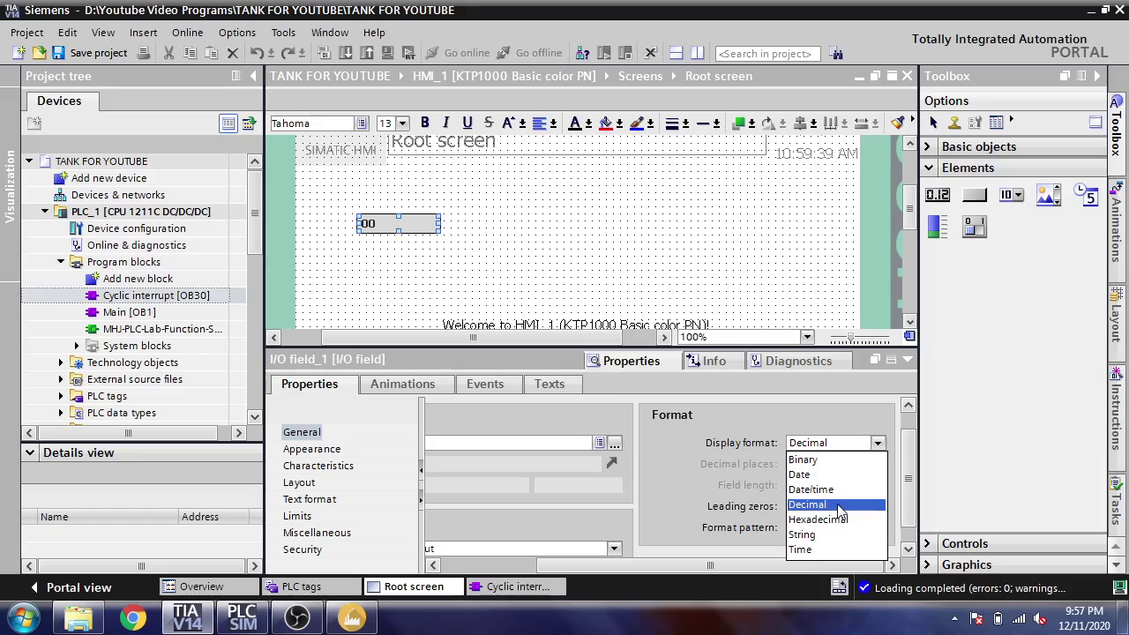
click(838, 507)
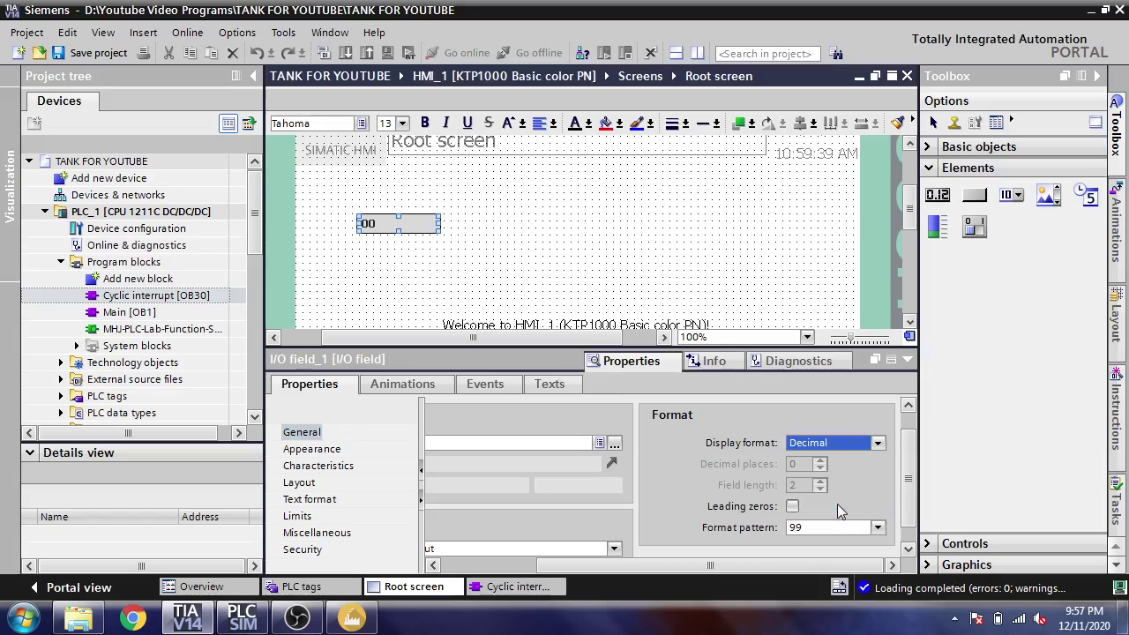
click(792, 507)
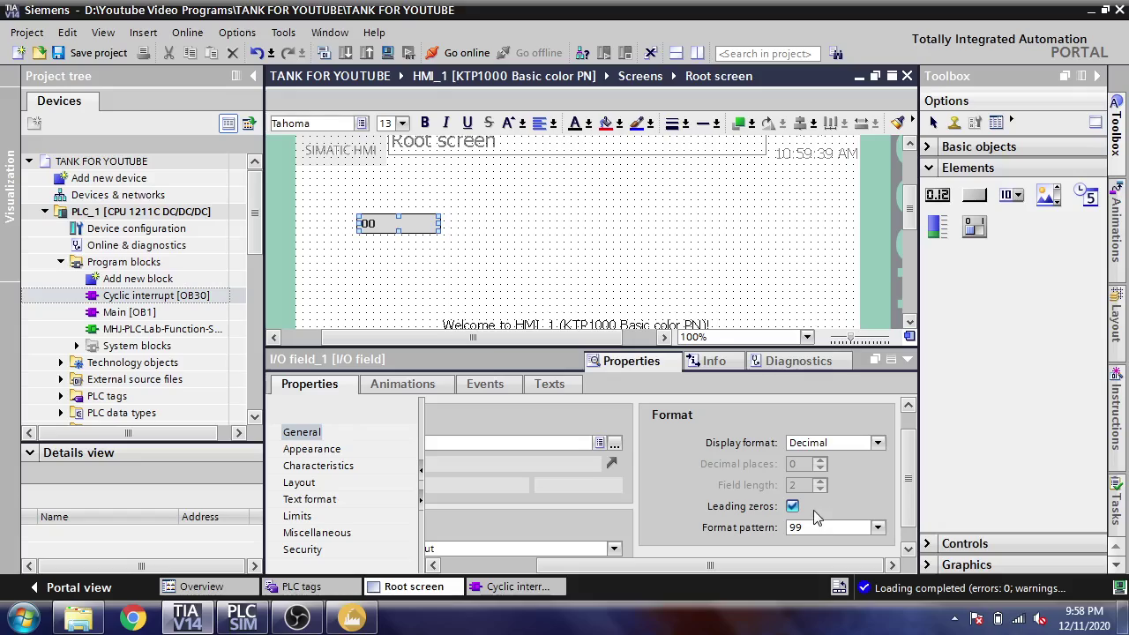
scroll(764, 565, left, 3)
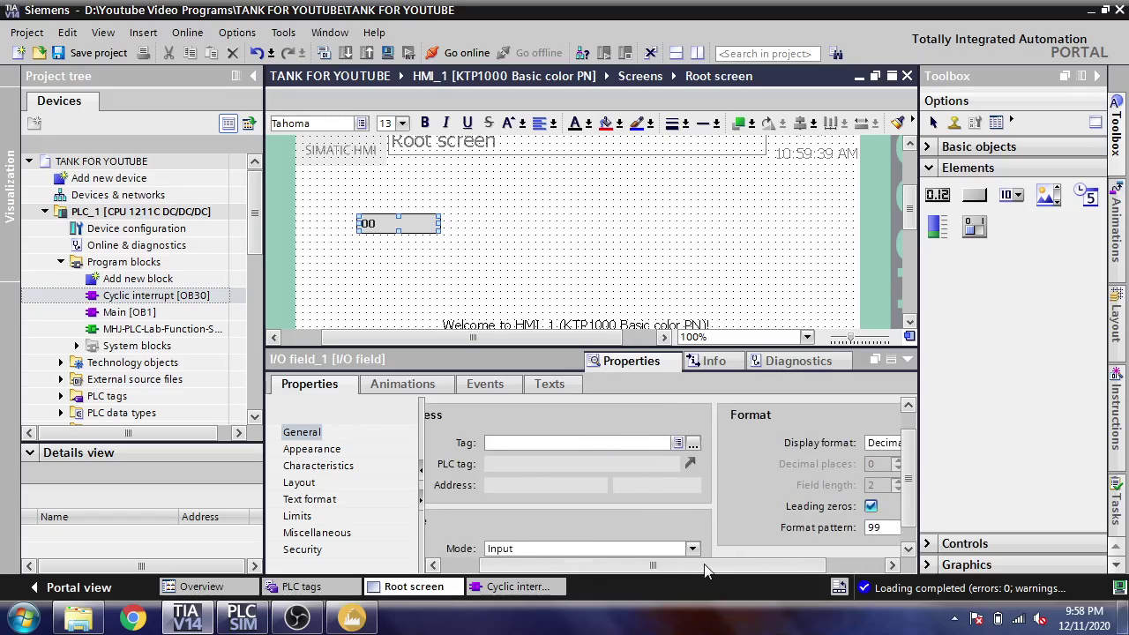
drag(909, 484, 909, 501)
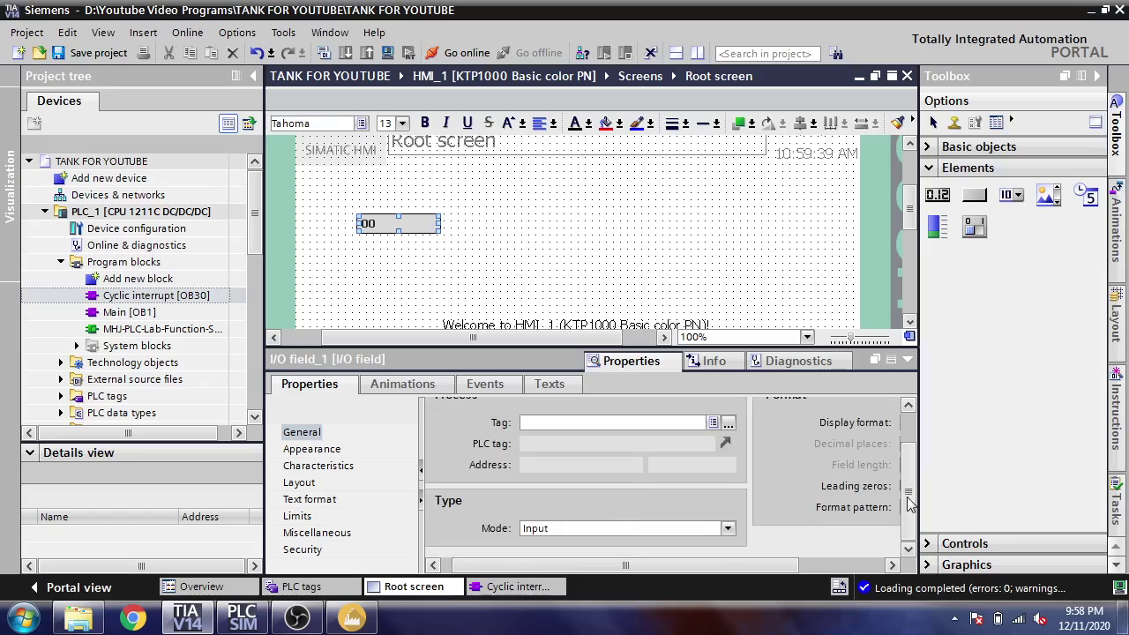
mouse_move(765, 564)
mouse_down()
mouse_move(853, 564)
mouse_move(758, 558)
mouse_up()
- Bind the I/O field to the Real tag Set Point from the standard PLC tag table
click(742, 425)
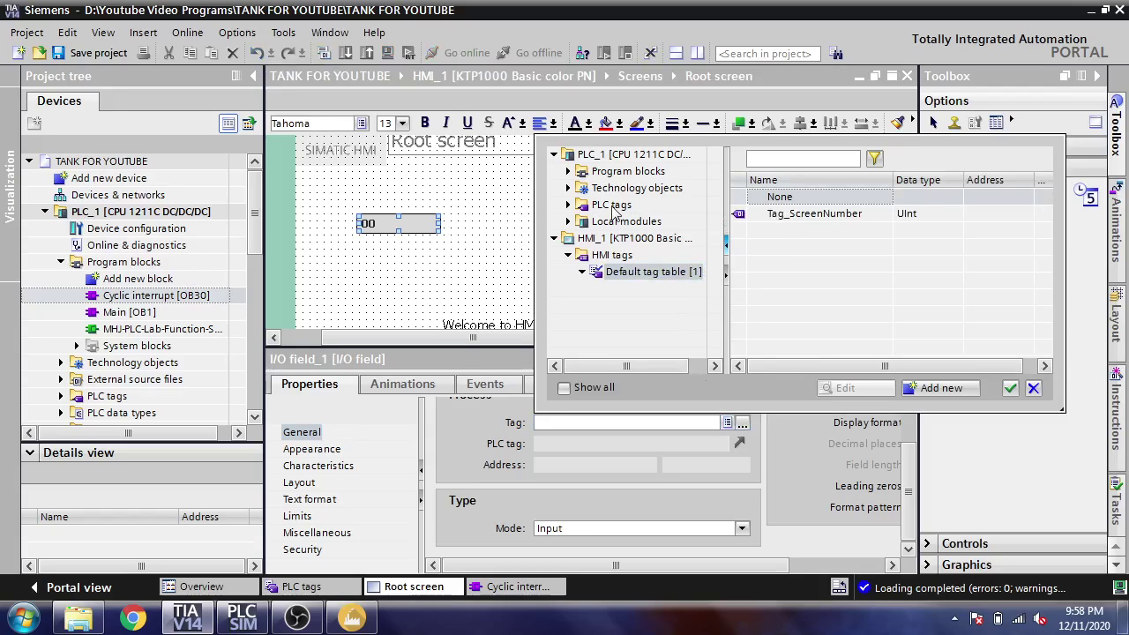
click(568, 205)
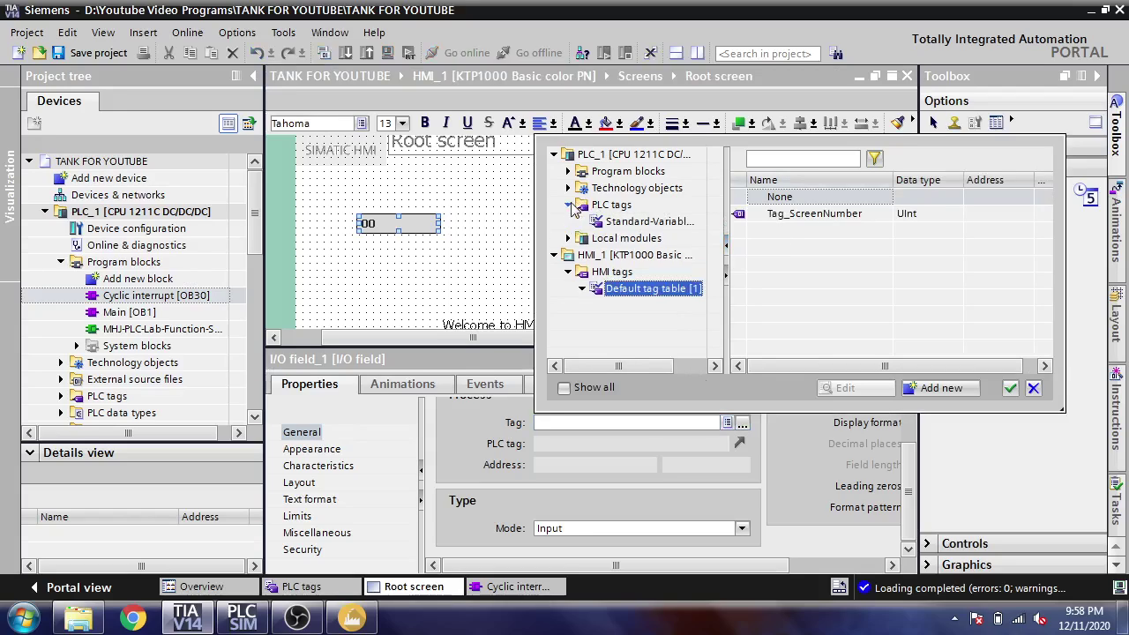
click(653, 222)
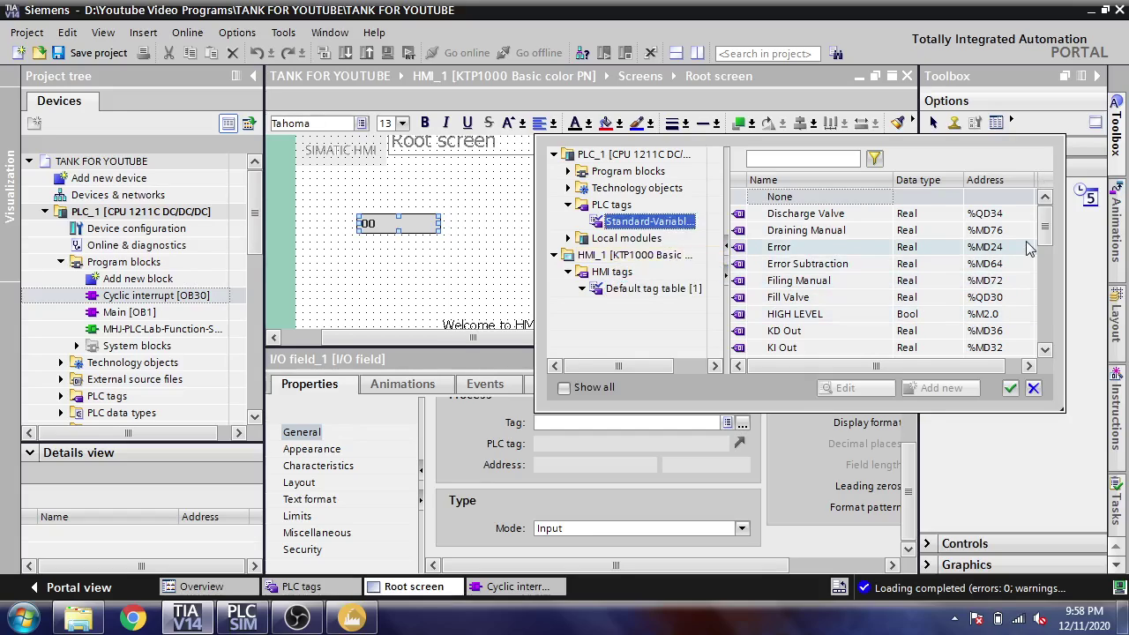
scroll(1042, 264, down, 2)
scroll(1042, 264, down, 3)
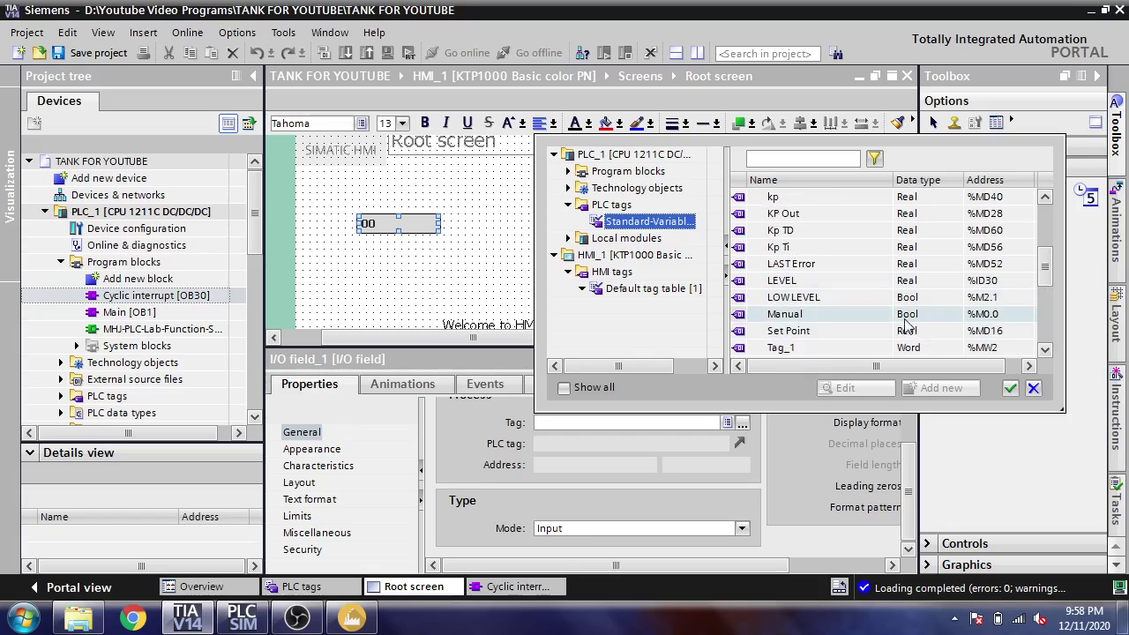
double_click(902, 330)
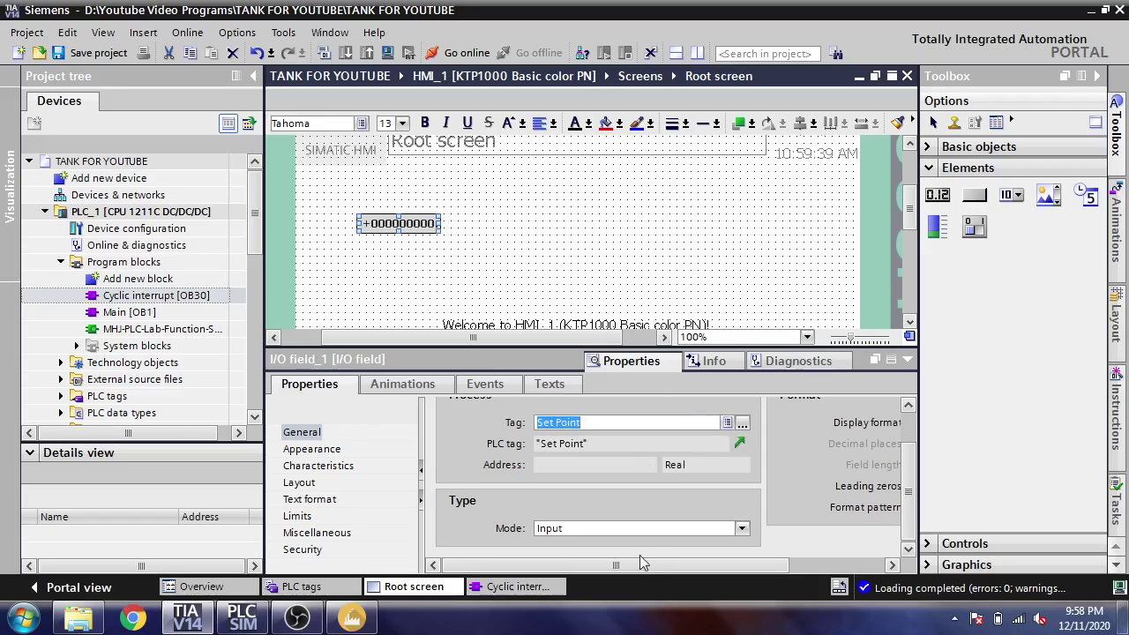
- Change the field's format pattern to 9.9 so it displays 0.0
drag(713, 569, 808, 566)
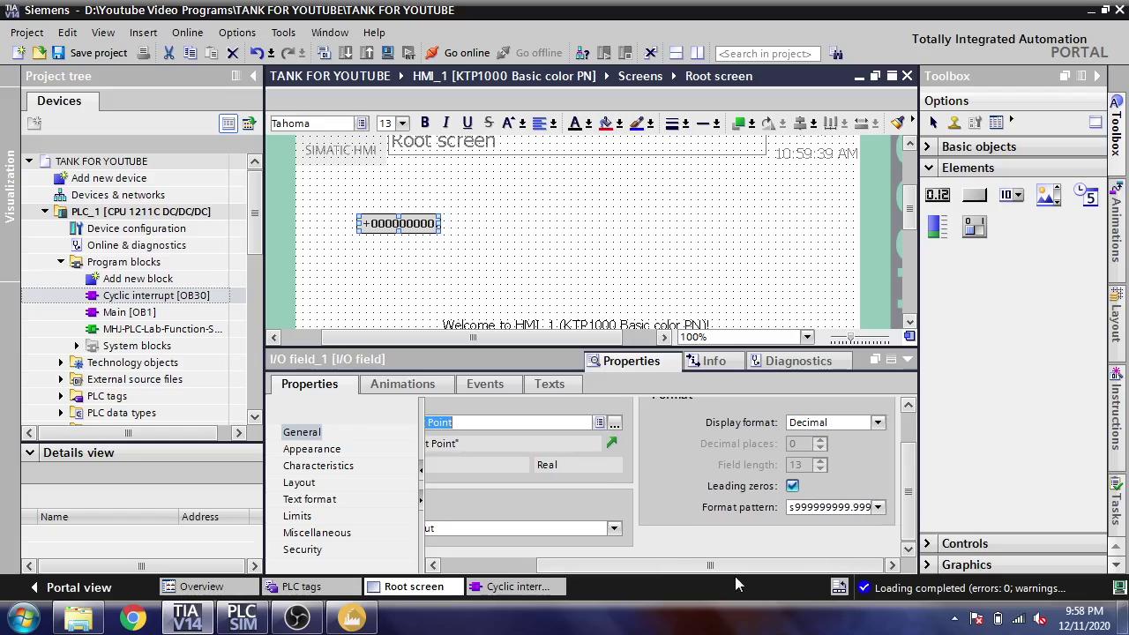
click(879, 509)
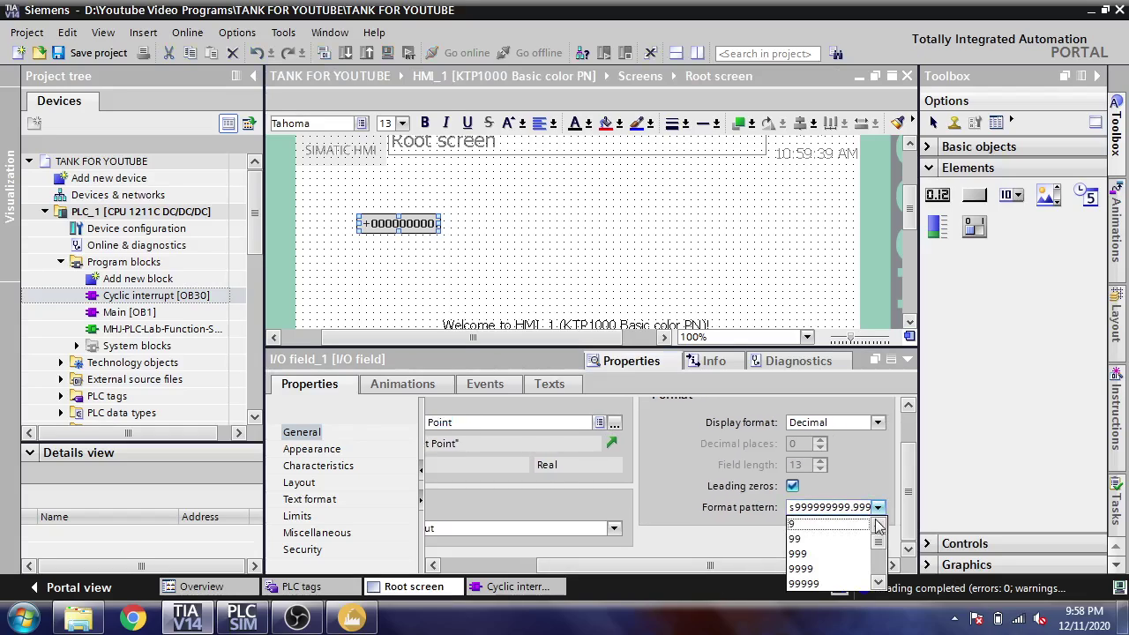
click(850, 539)
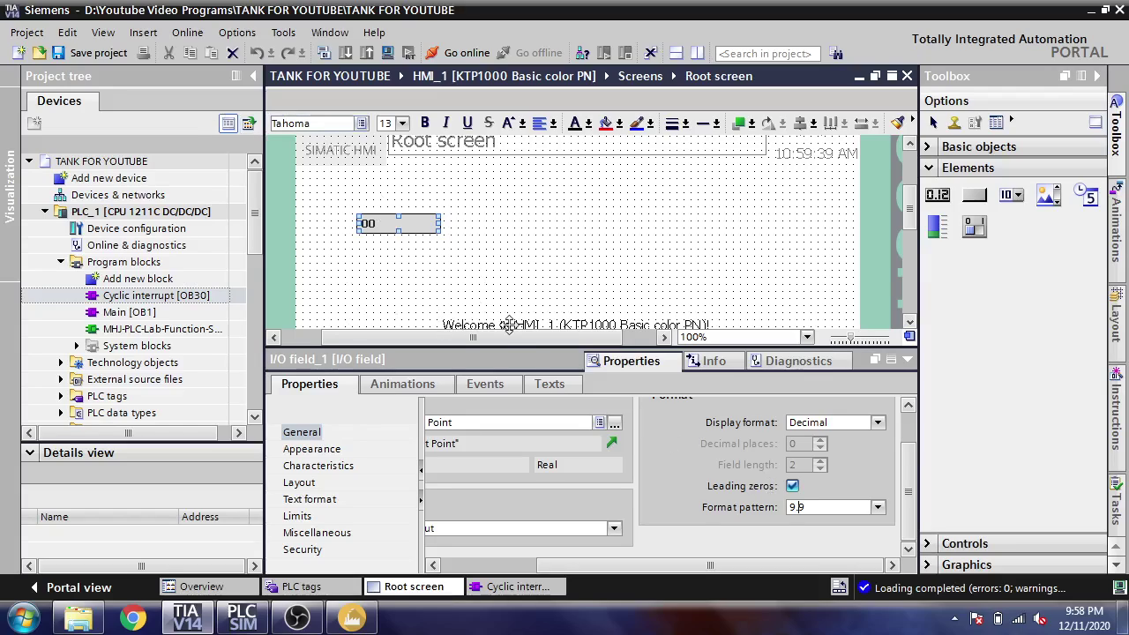
key(Return)
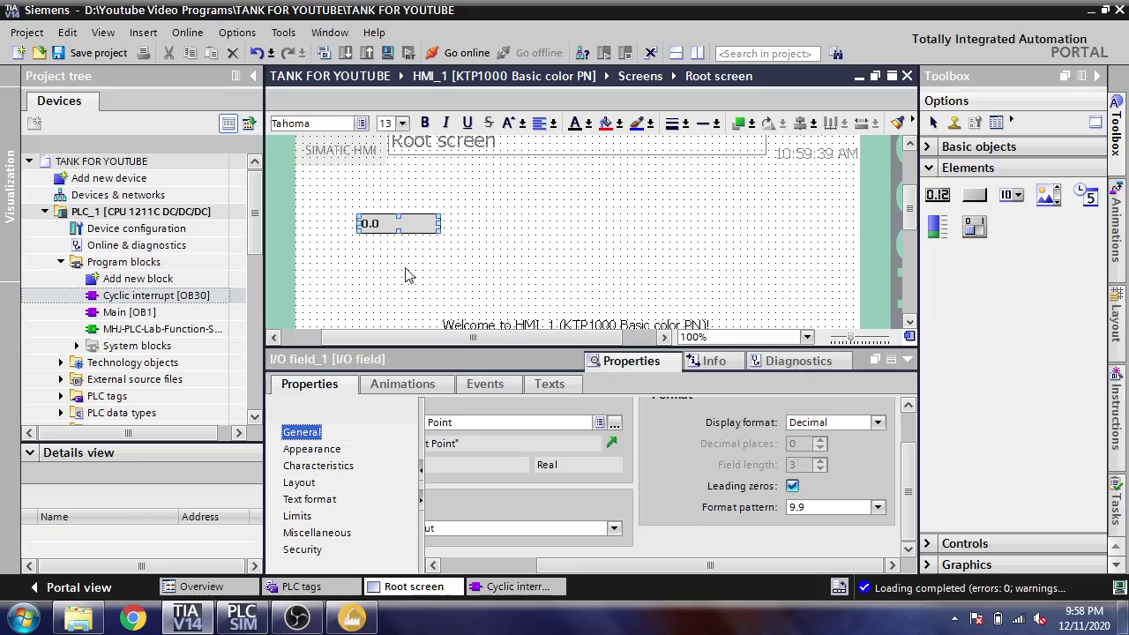
drag(540, 565, 485, 565)
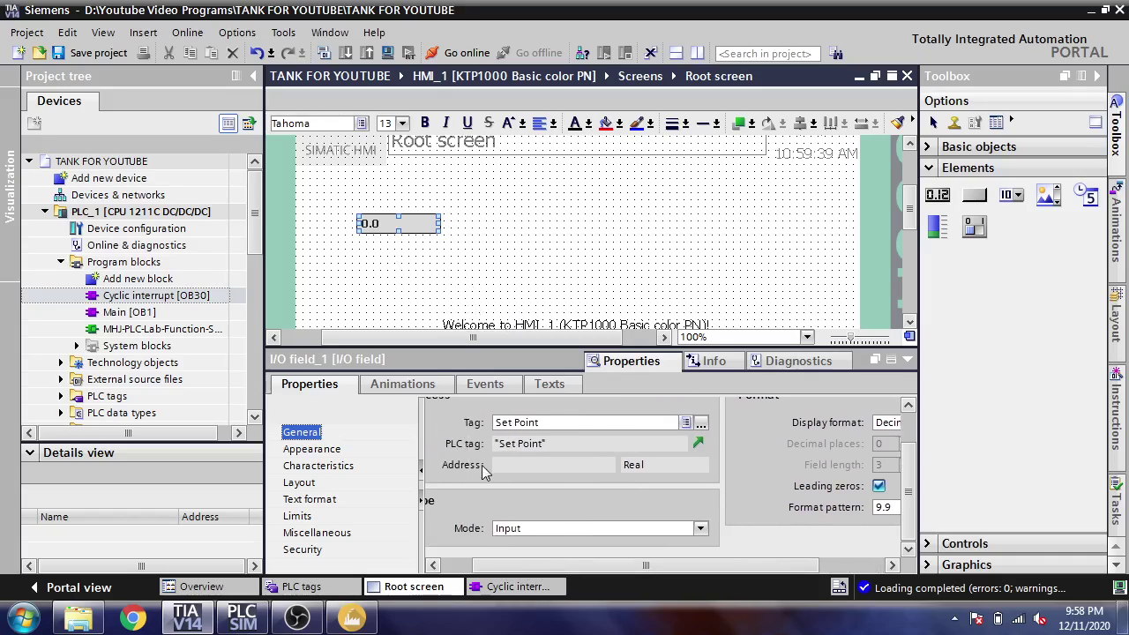
- Save the project and copy the Set Point I/O field
click(119, 57)
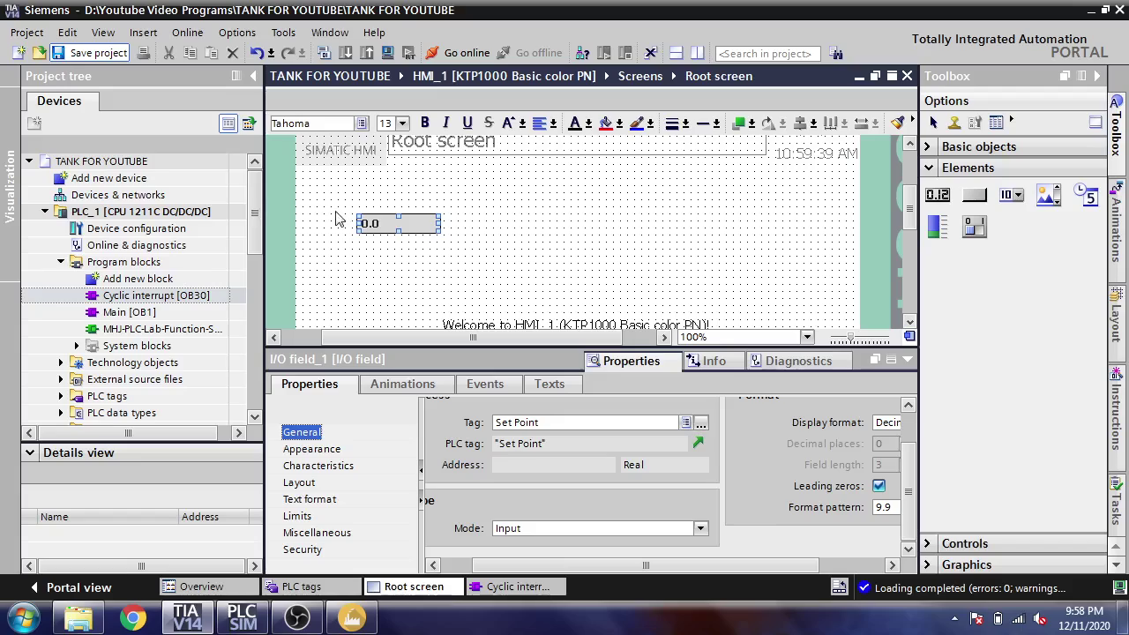
drag(398, 227, 428, 225)
right_click(429, 224)
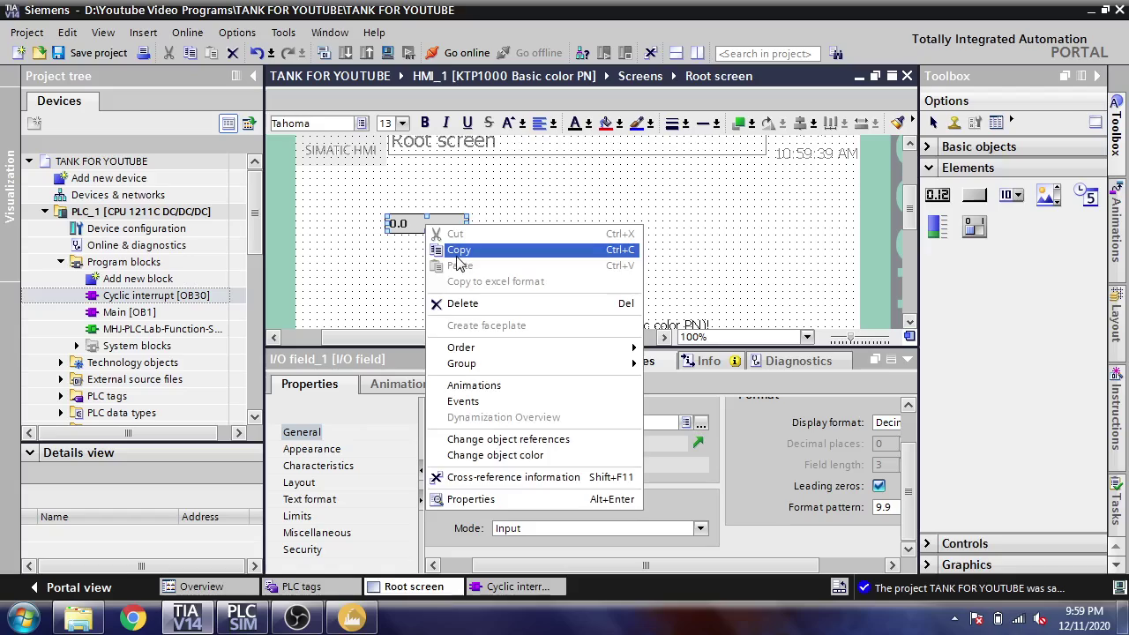
click(457, 249)
- Paste four copies of the field, stacking them in a column below the original
right_click(401, 258)
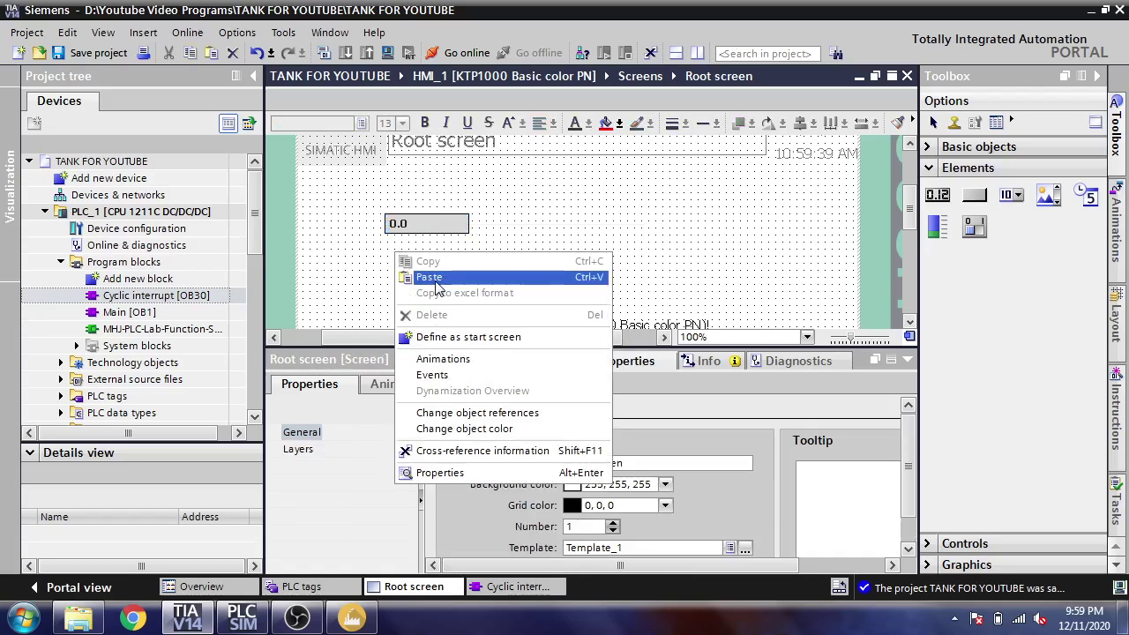
click(427, 277)
mouse_move(423, 231)
mouse_down()
mouse_move(418, 262)
mouse_move(414, 251)
mouse_up()
right_click(411, 282)
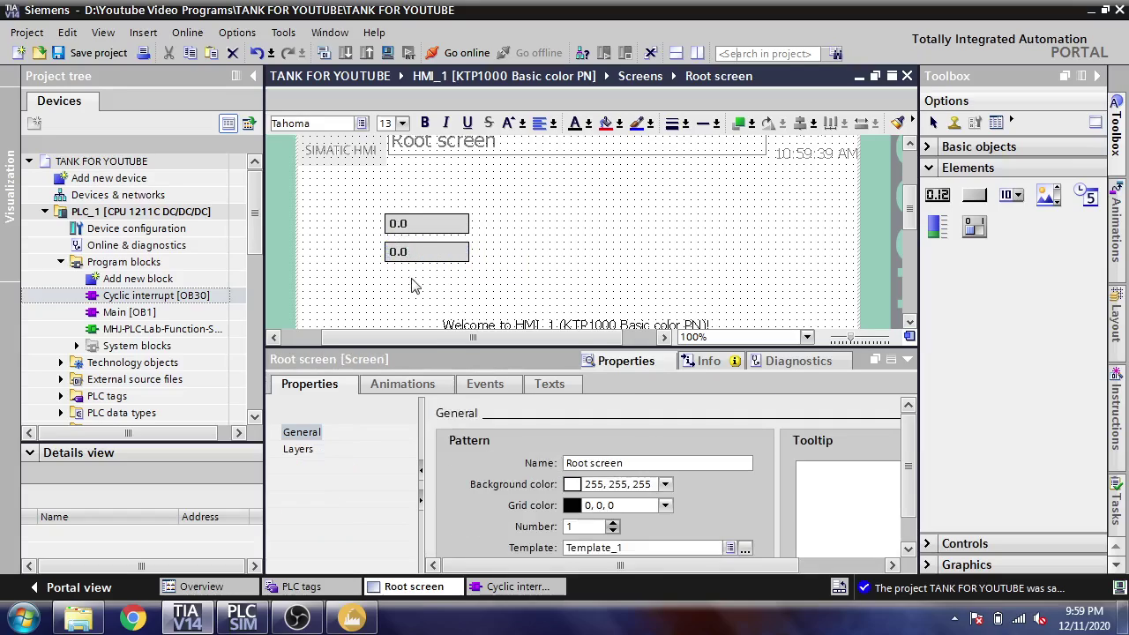
click(442, 304)
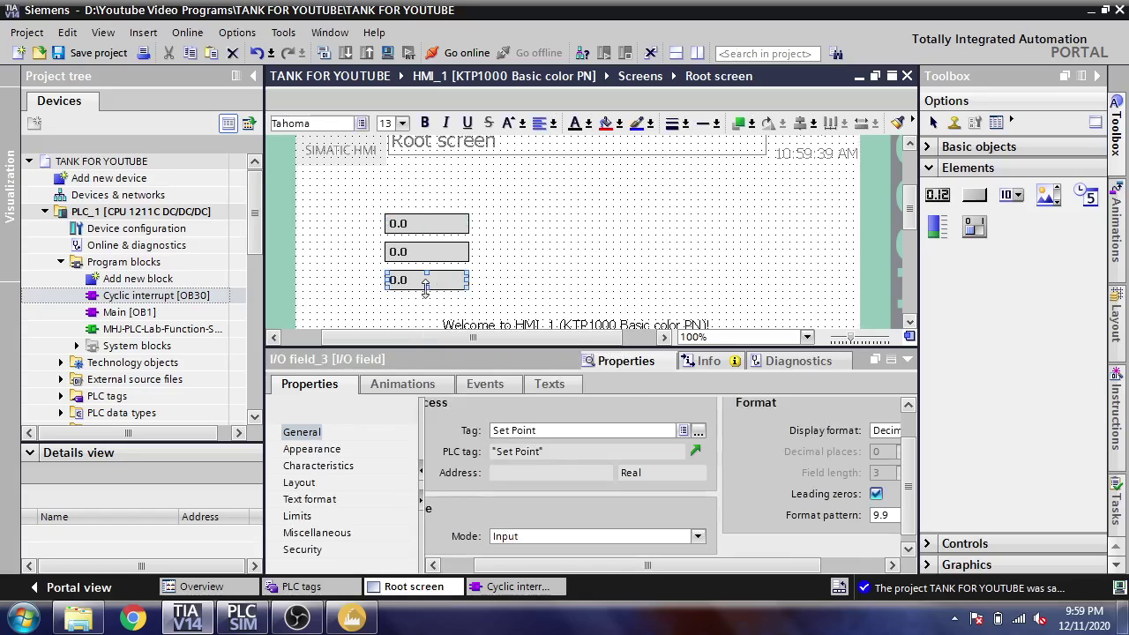
right_click(407, 307)
click(441, 332)
drag(472, 347, 468, 421)
right_click(394, 350)
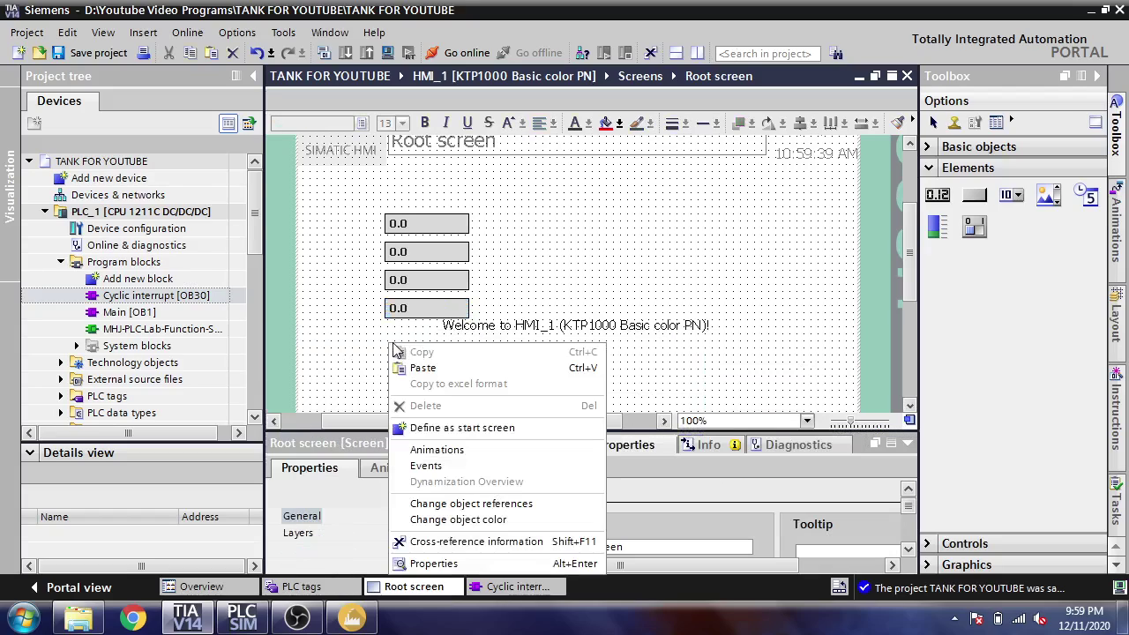
click(424, 369)
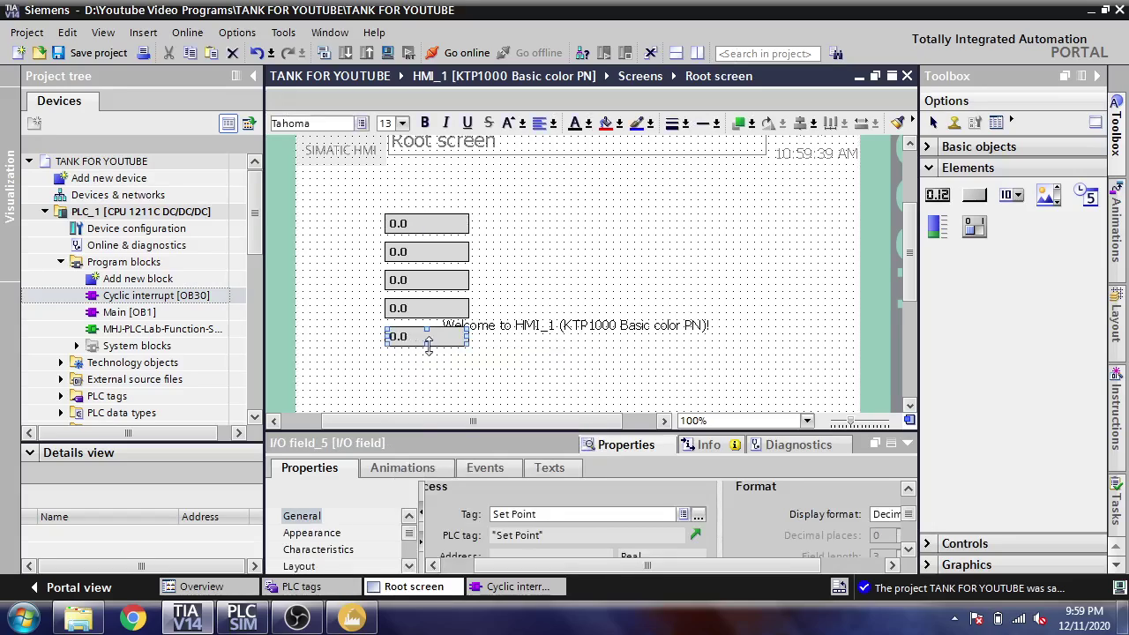
click(432, 253)
- Link the second input field to the kp tag and the third to Ti
click(697, 513)
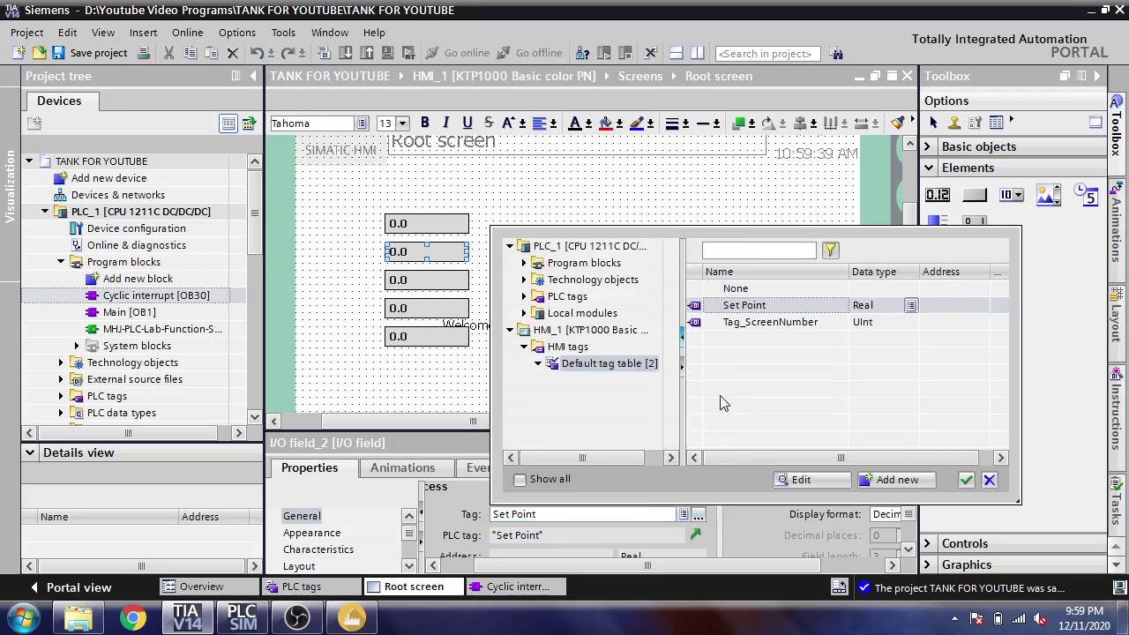
click(524, 297)
click(587, 313)
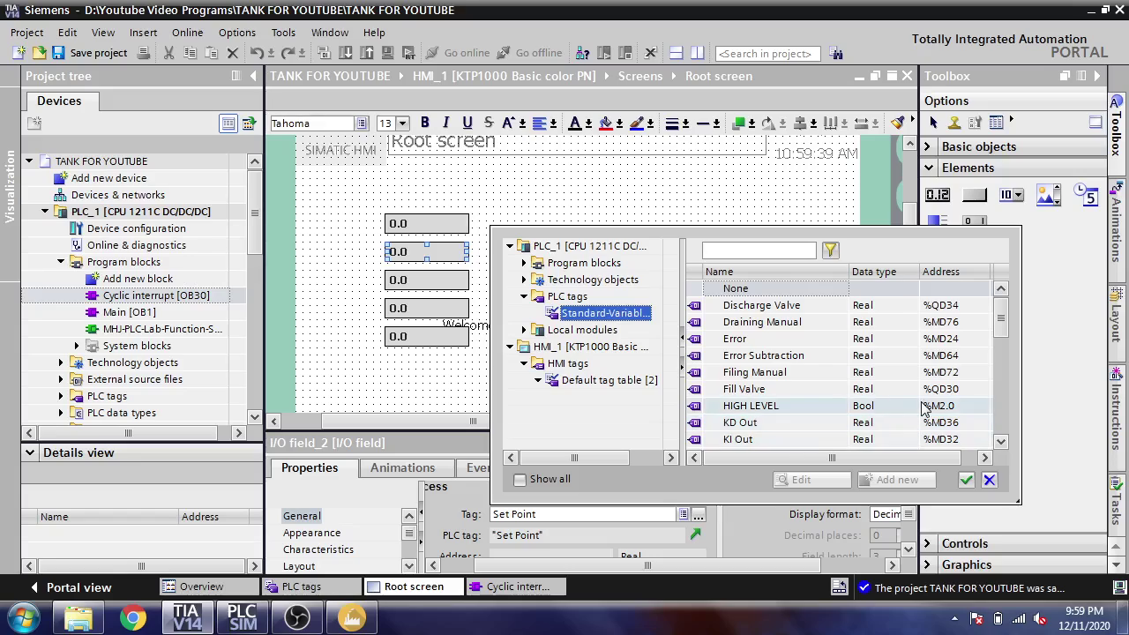
drag(1002, 321, 879, 357)
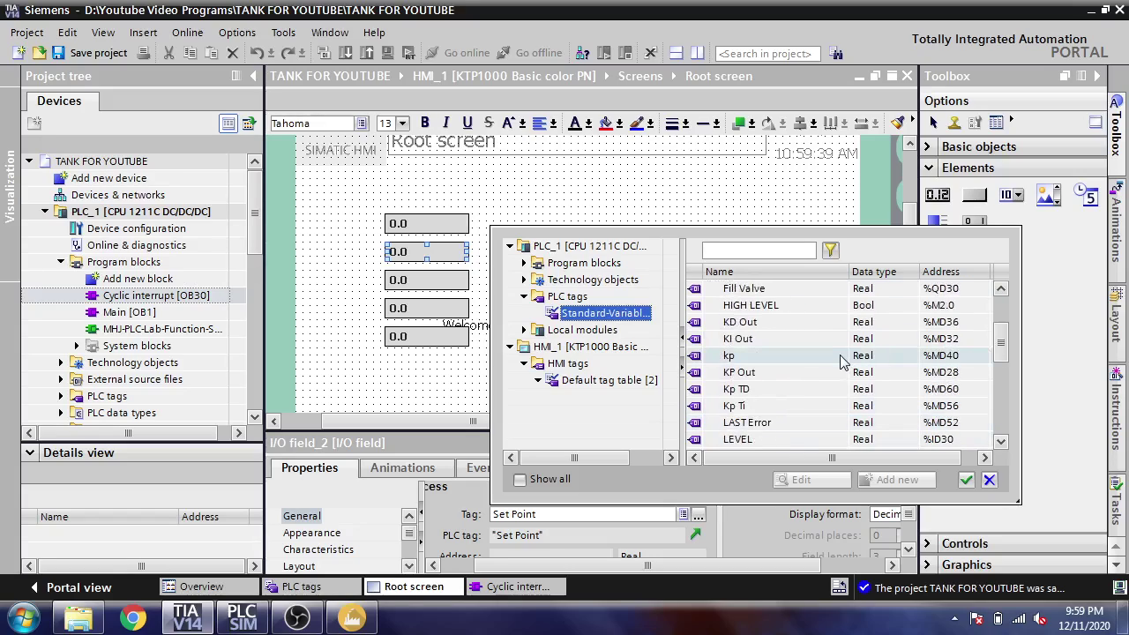
double_click(843, 356)
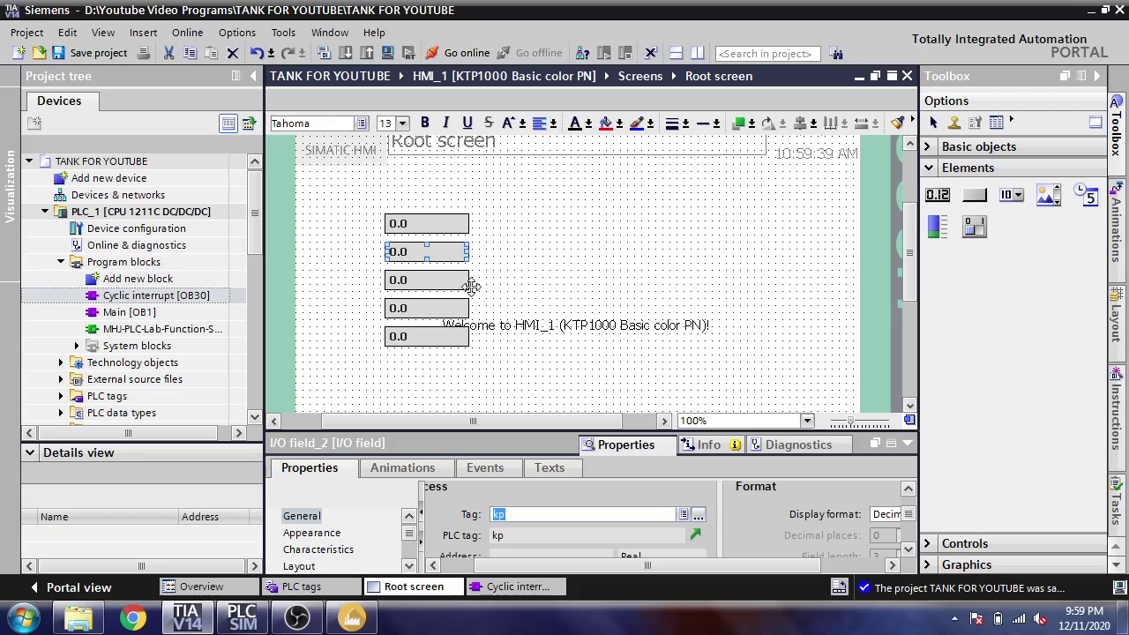
click(451, 280)
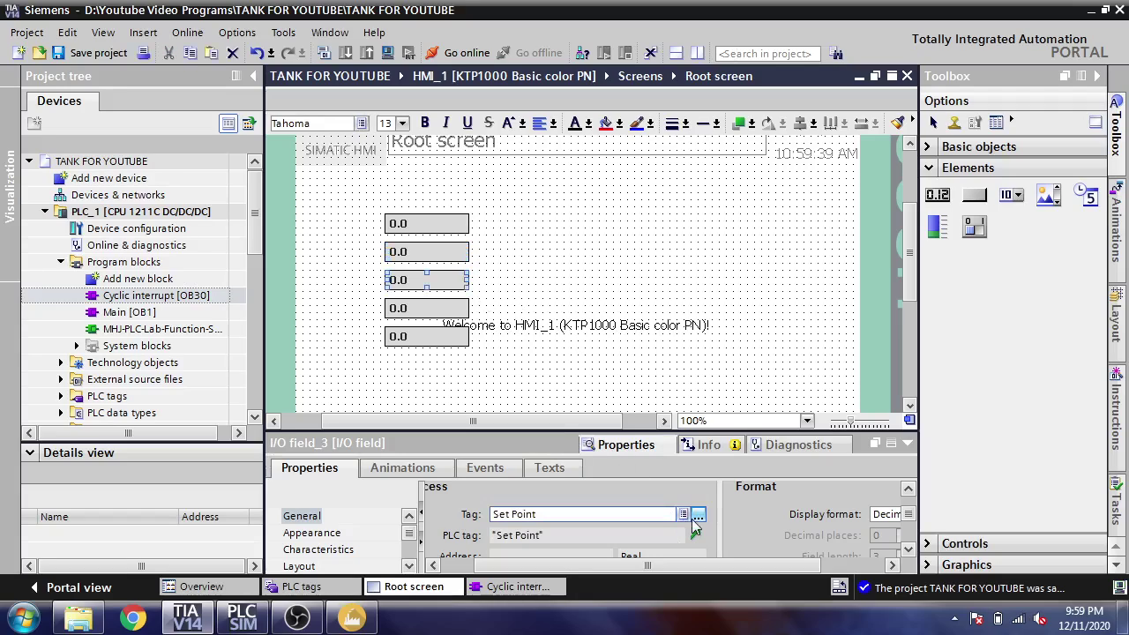
click(696, 516)
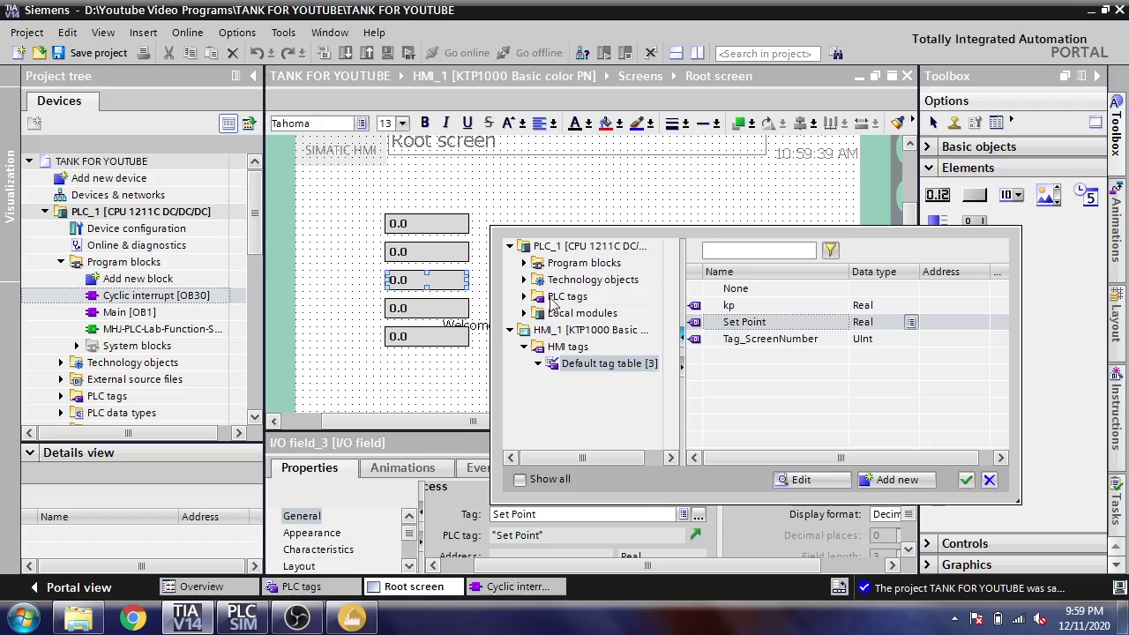
click(524, 297)
click(603, 313)
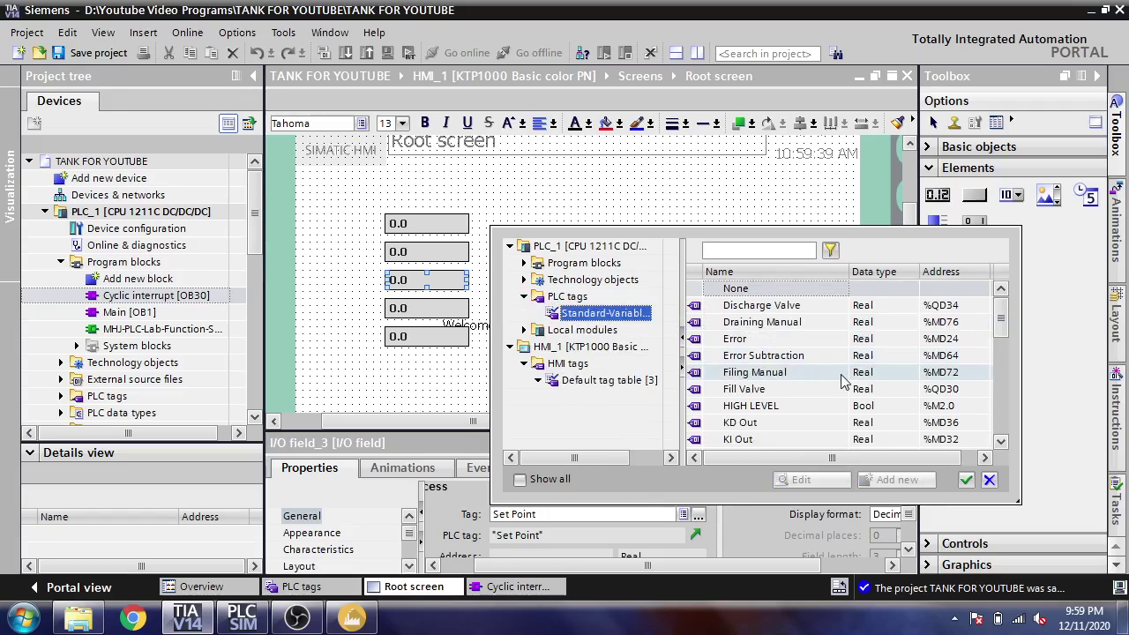
drag(1002, 328, 1004, 382)
double_click(863, 406)
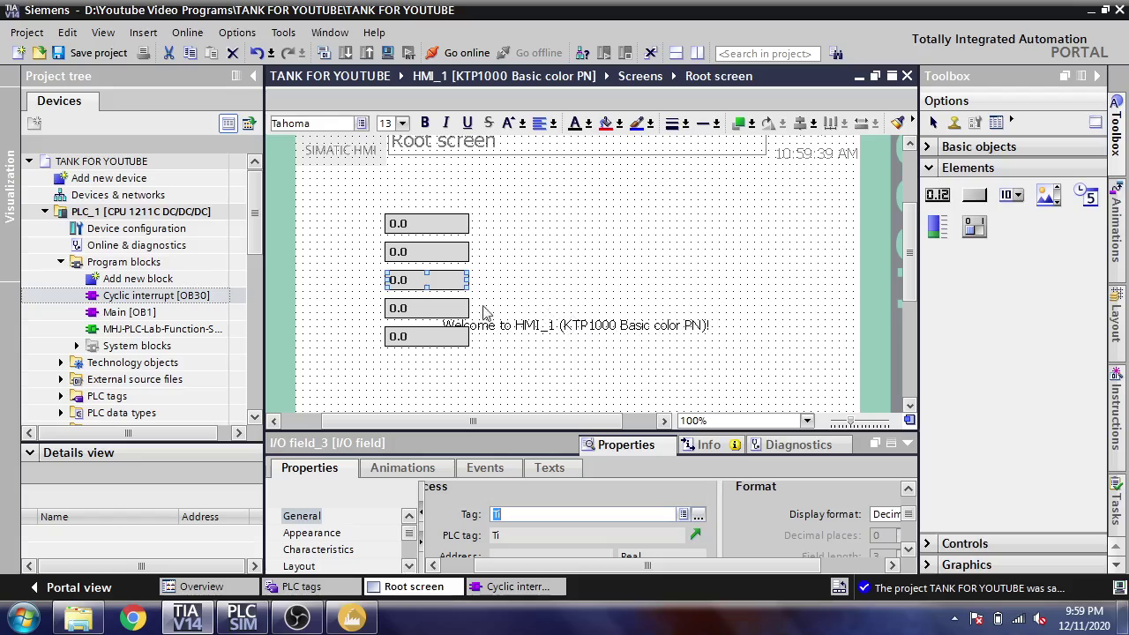
- Link the fourth input field to the Td tag and the fifth to Error
click(466, 307)
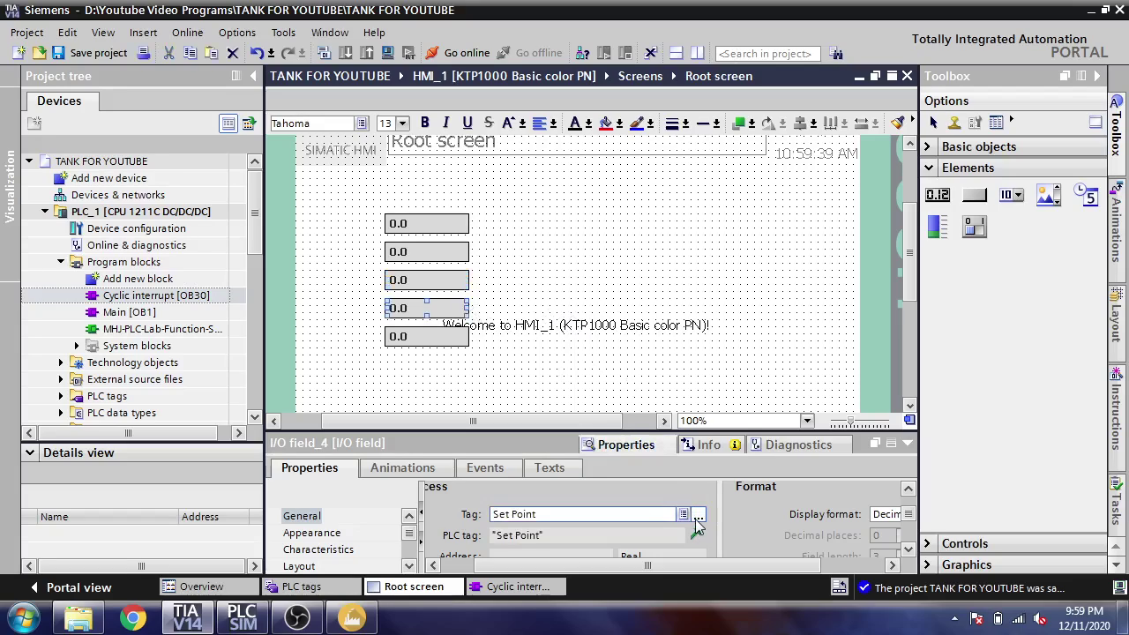
click(698, 515)
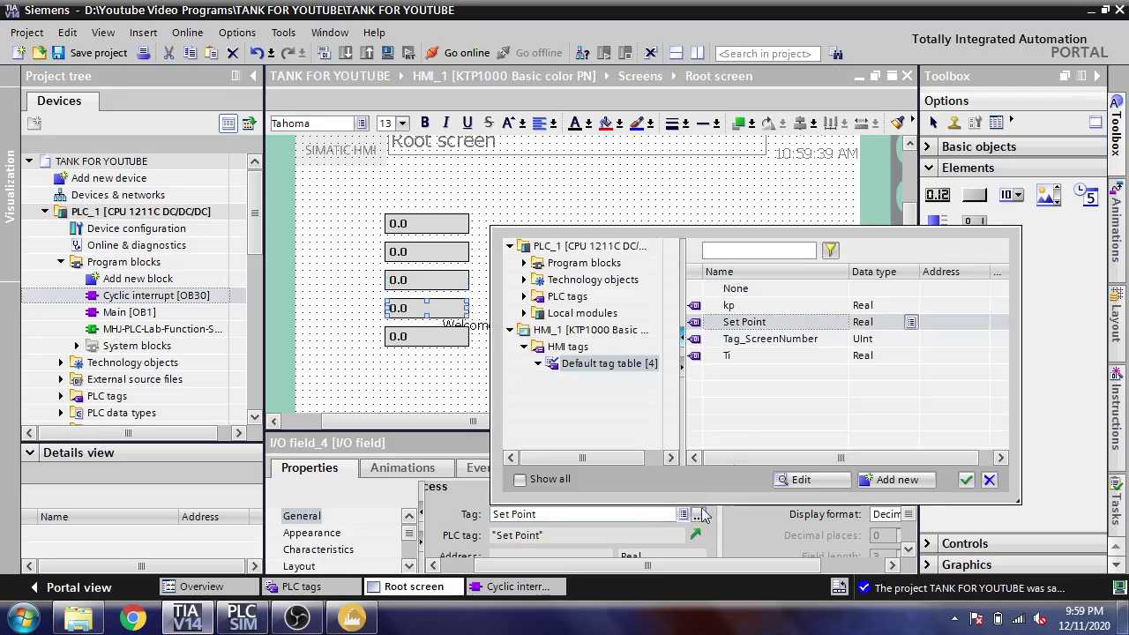
click(524, 297)
click(605, 313)
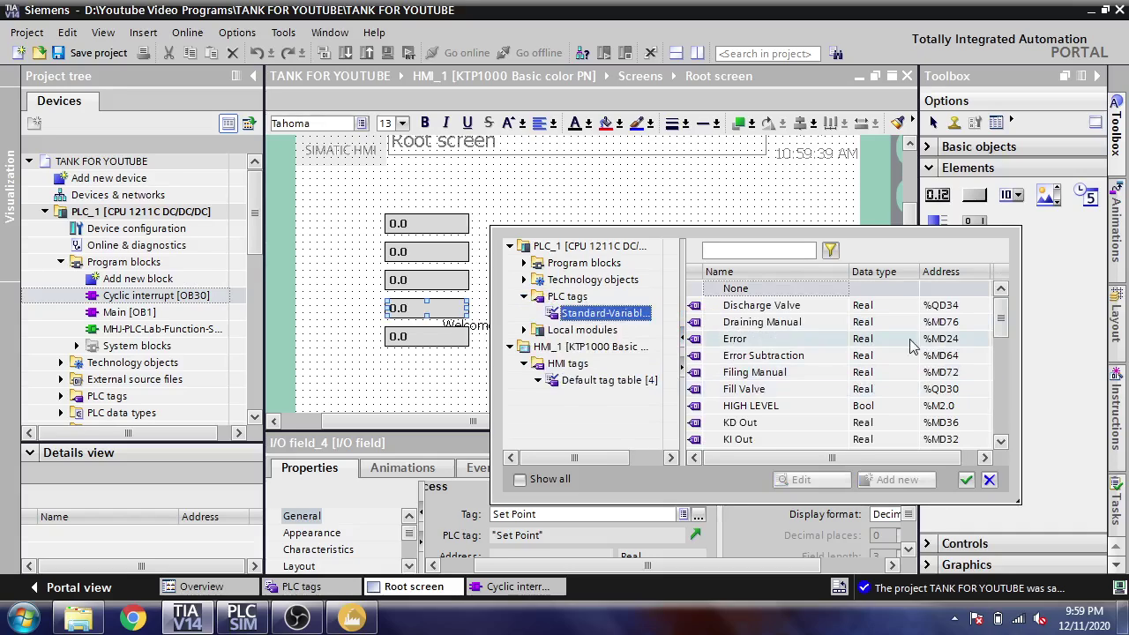
drag(1001, 323, 1001, 381)
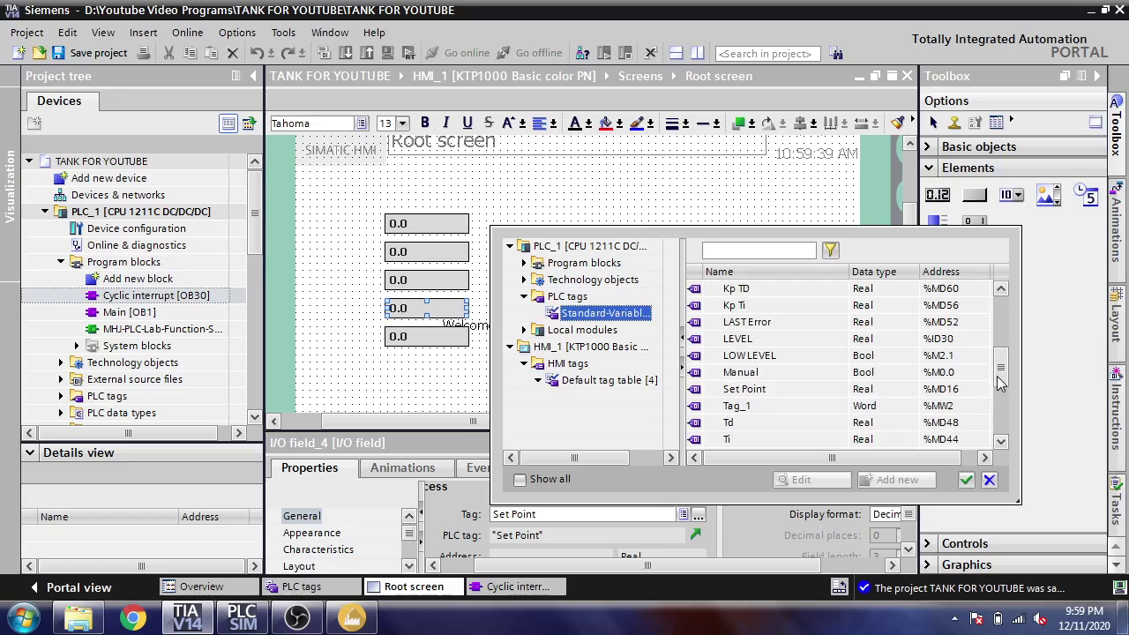
double_click(815, 423)
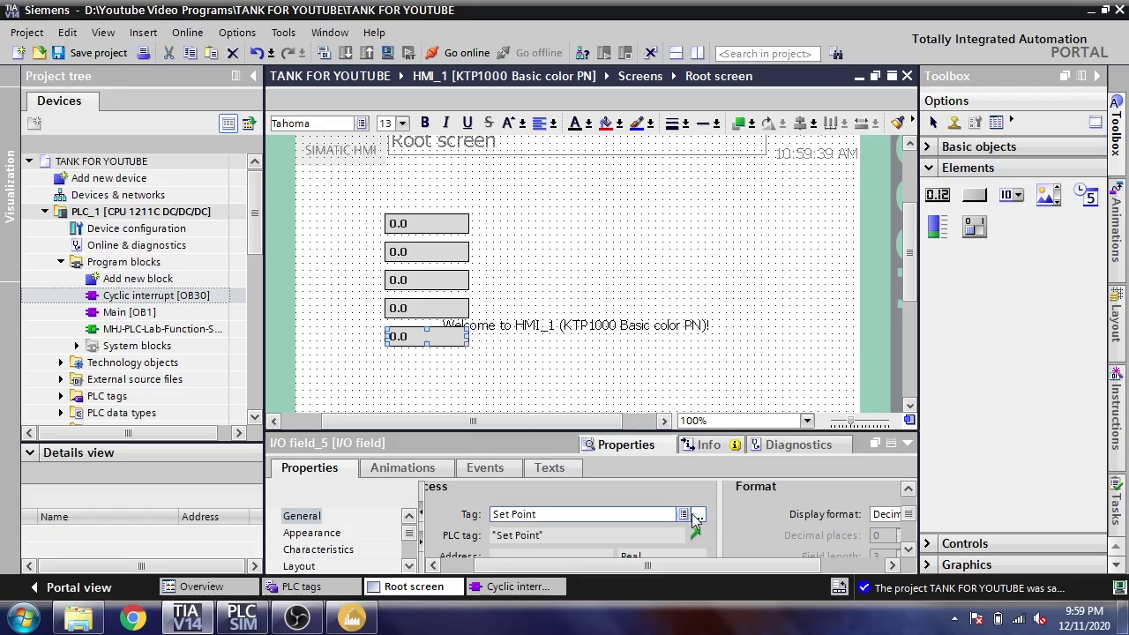
click(696, 514)
click(526, 297)
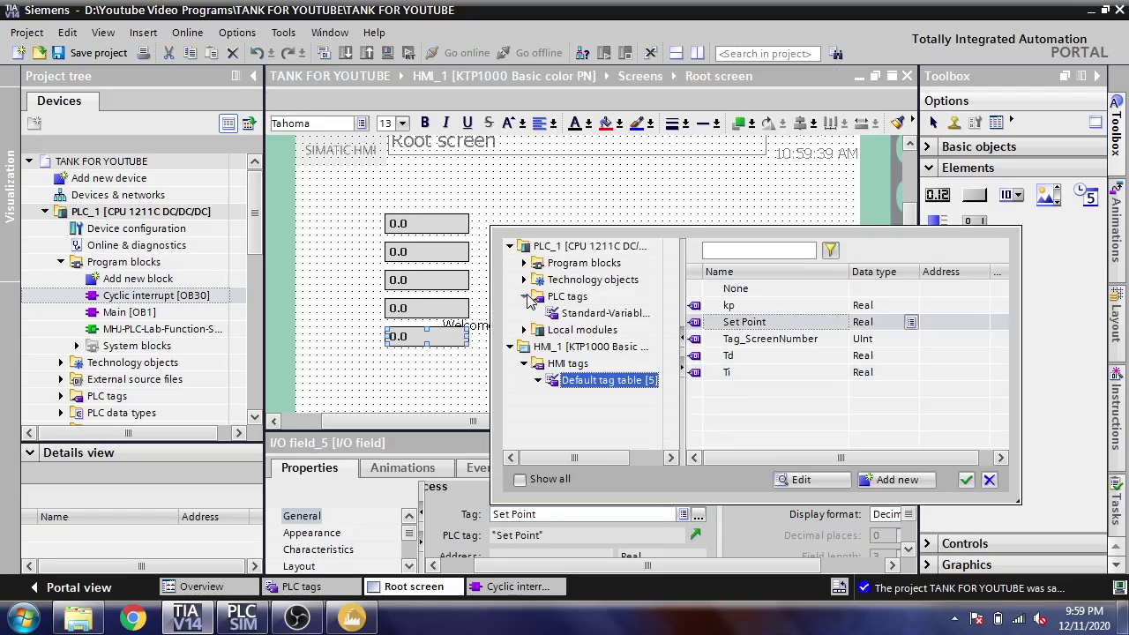
click(602, 313)
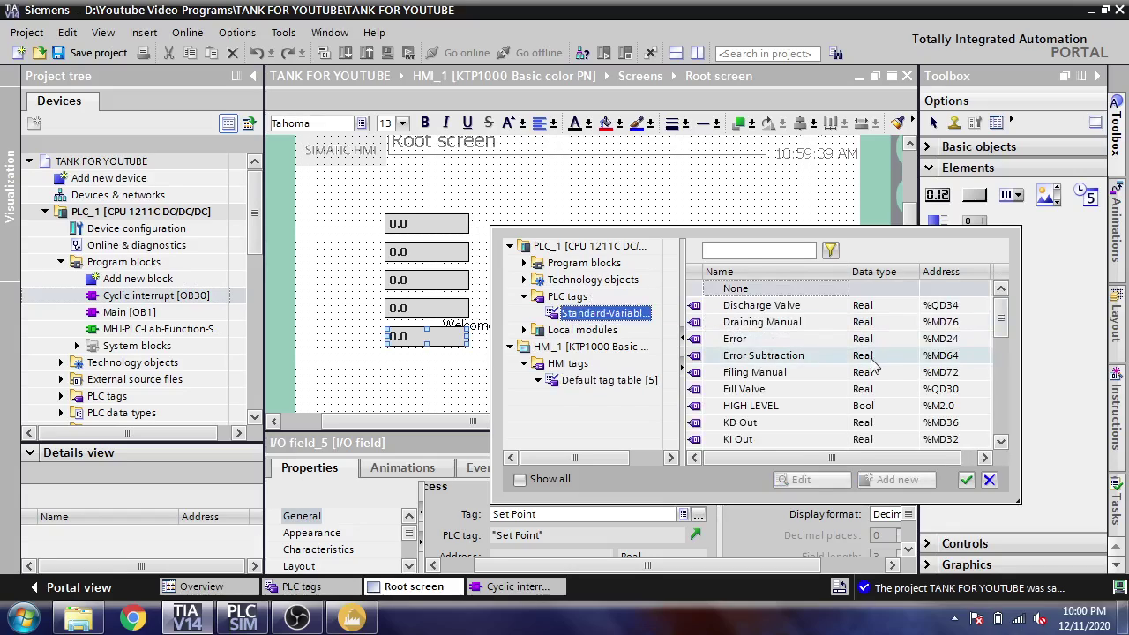
double_click(759, 339)
click(616, 359)
click(448, 336)
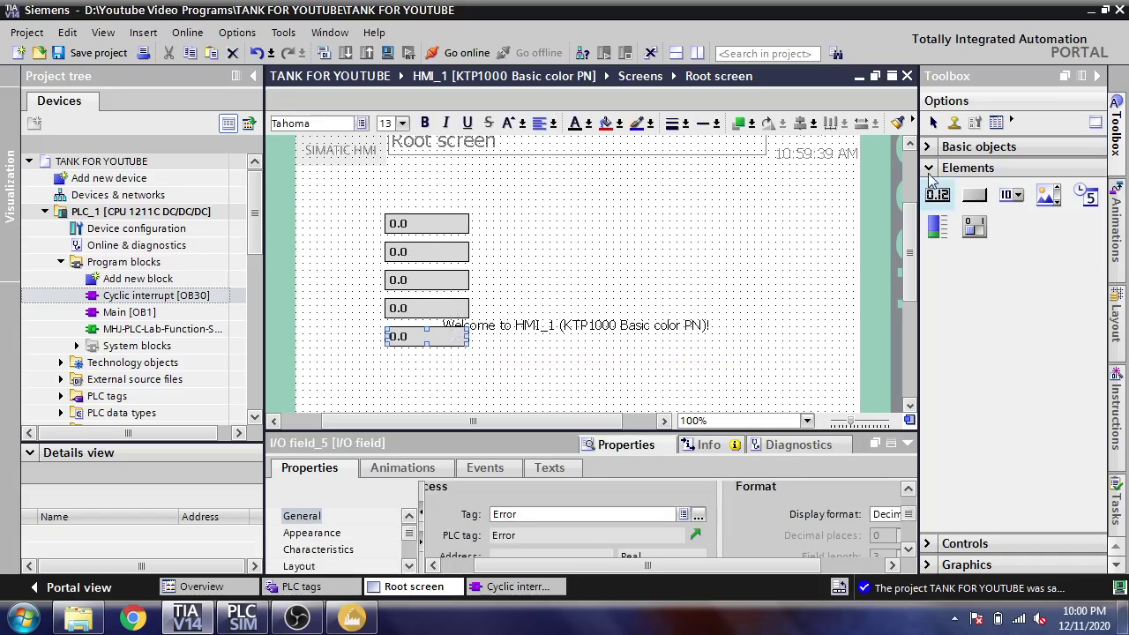
- Add a text label reading 'SETPOINT' to the left of the top field
click(940, 168)
click(953, 147)
click(1080, 188)
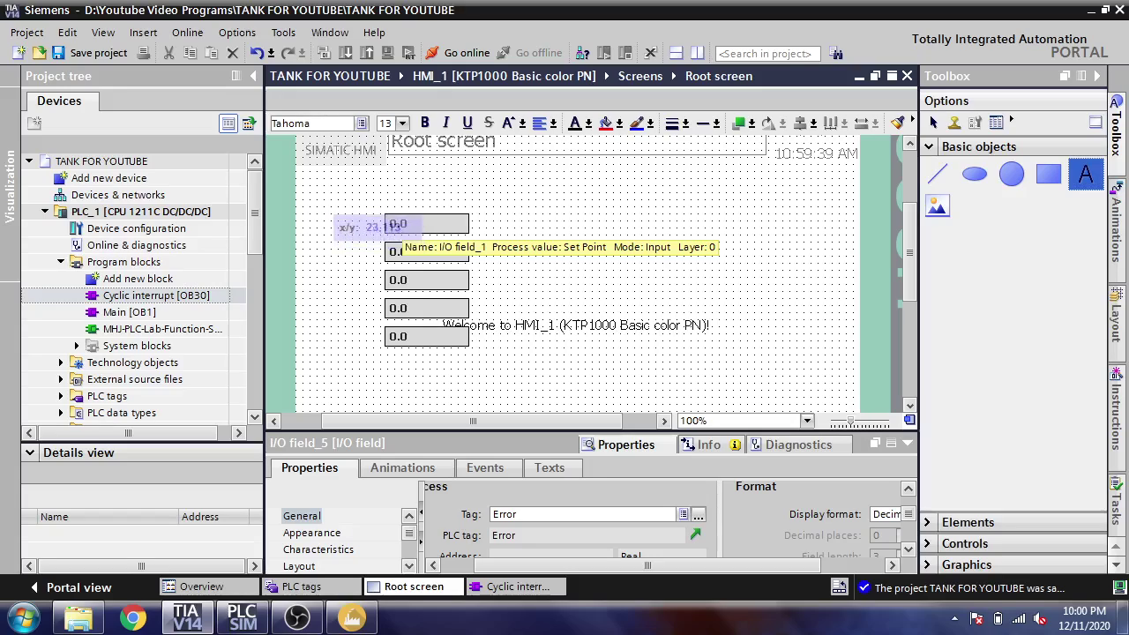
click(318, 231)
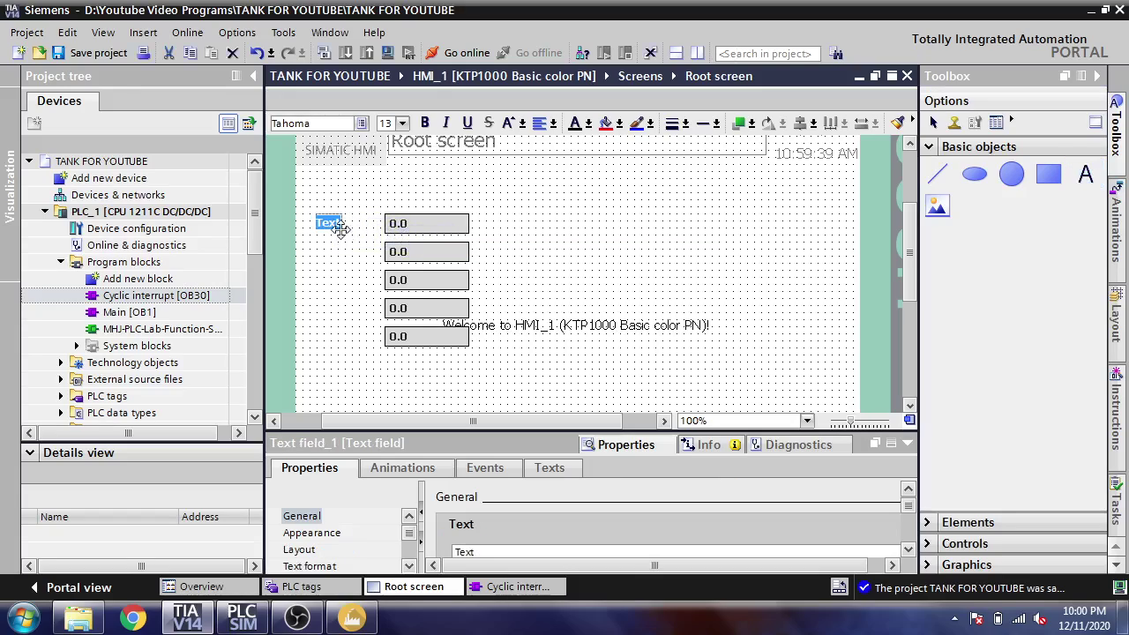
key(Delete)
text(SETPOINT)
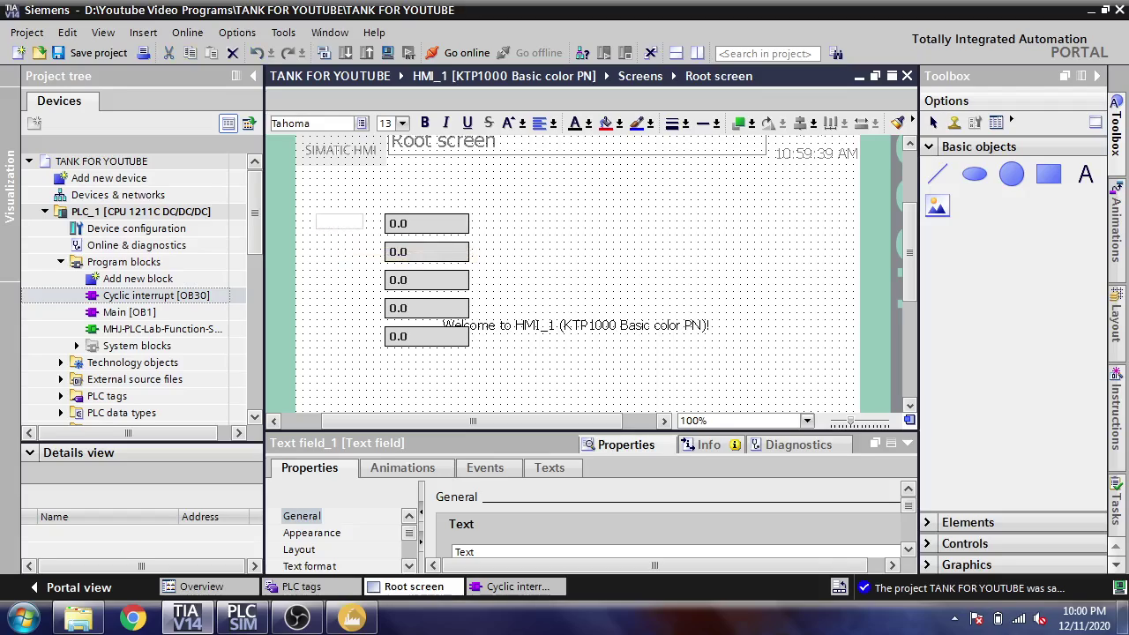
click(348, 249)
- Set both the background and text colour of the SETPOINT label to black
click(348, 221)
click(340, 534)
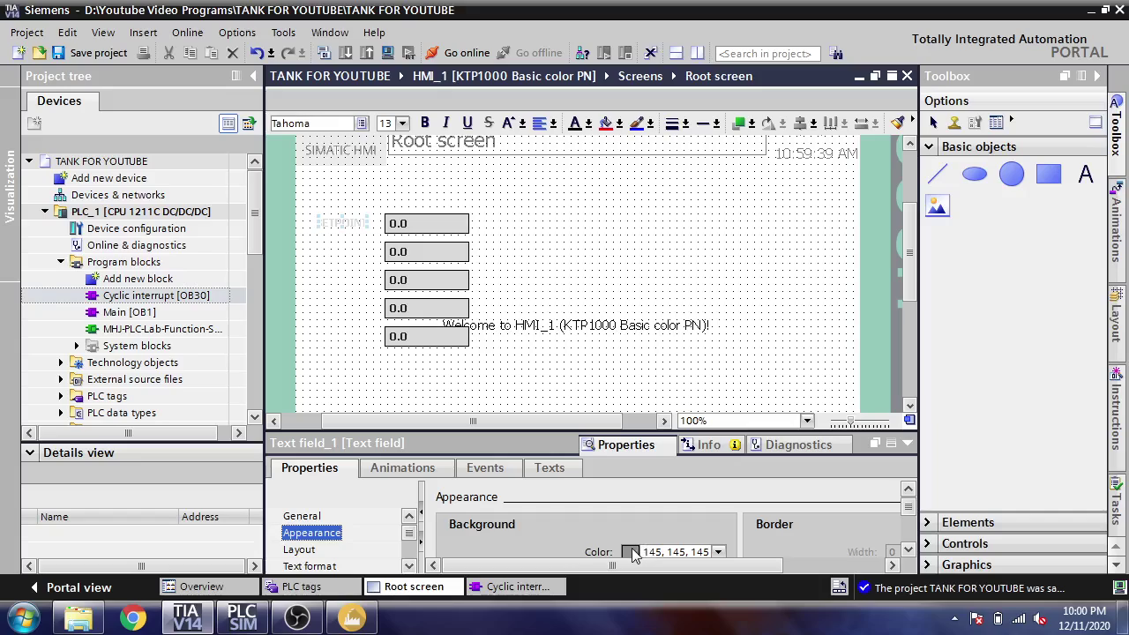
click(707, 552)
click(719, 551)
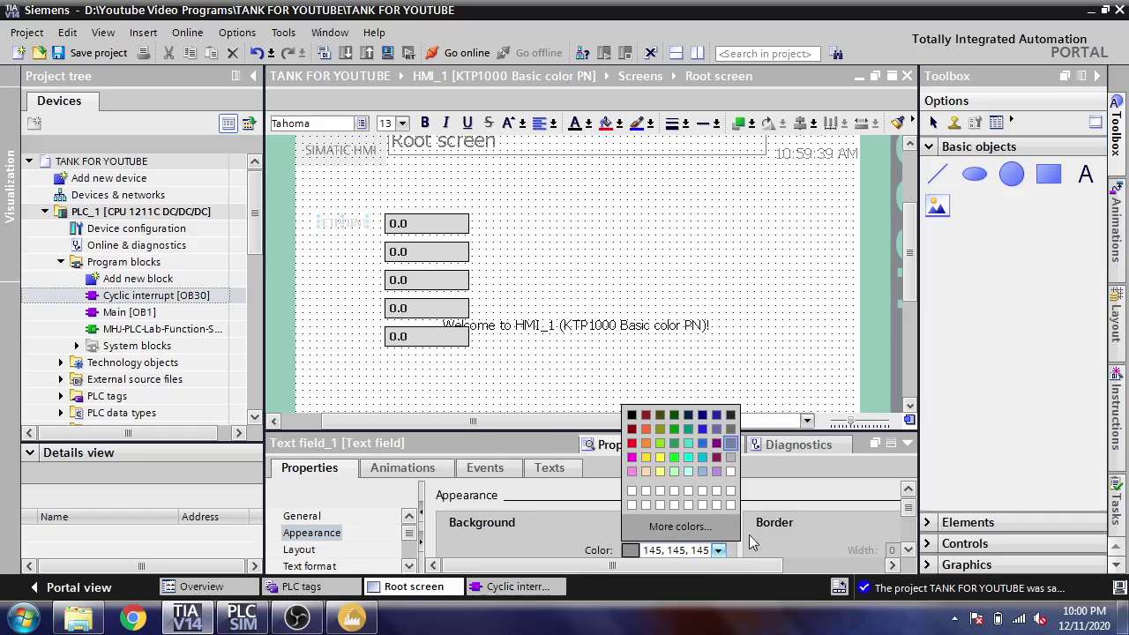
click(632, 415)
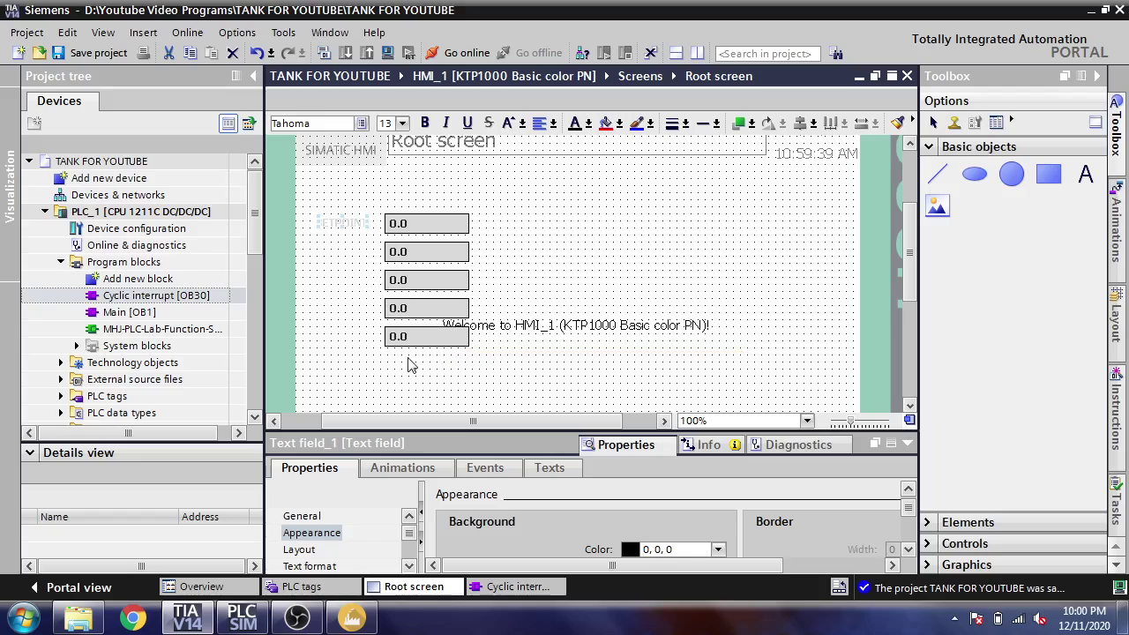
scroll(908, 551, down, 5)
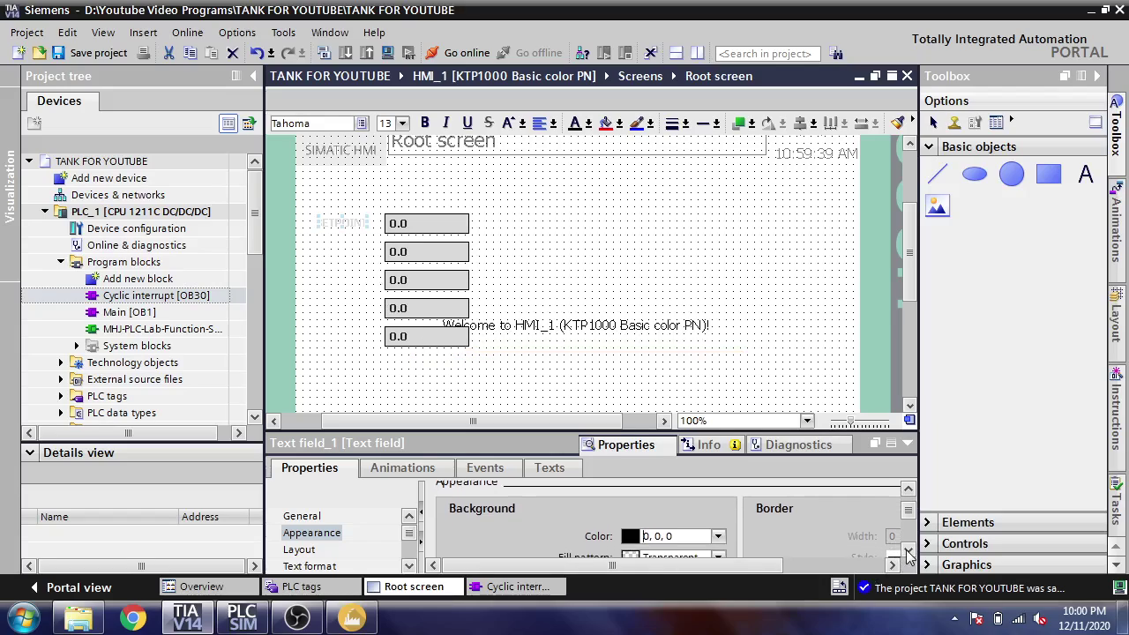
scroll(908, 551, down, 3)
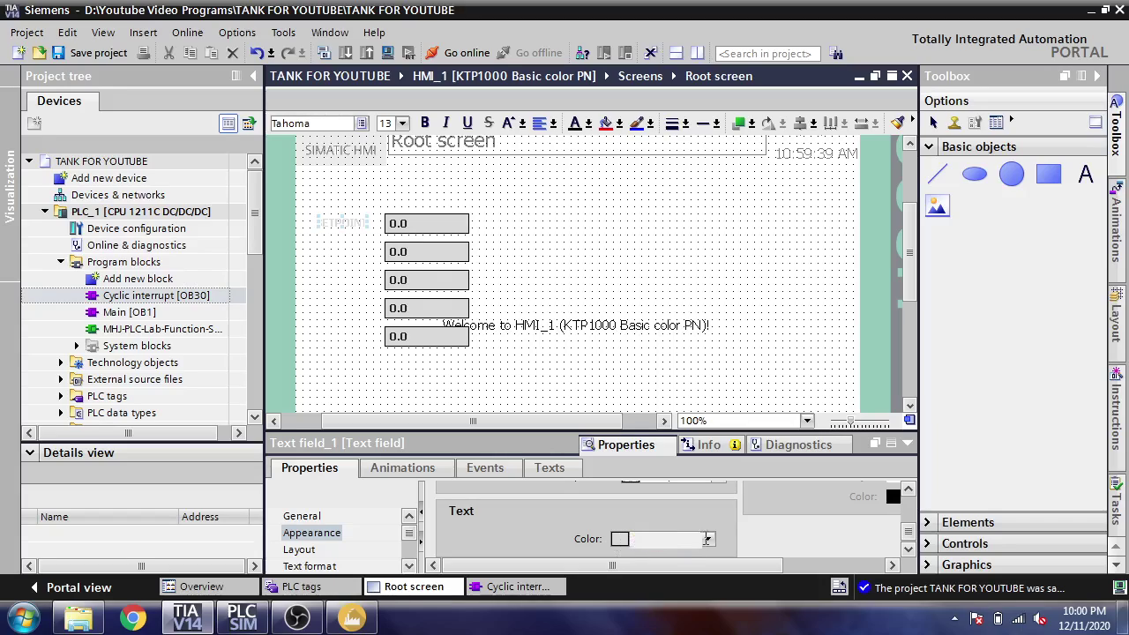
click(708, 539)
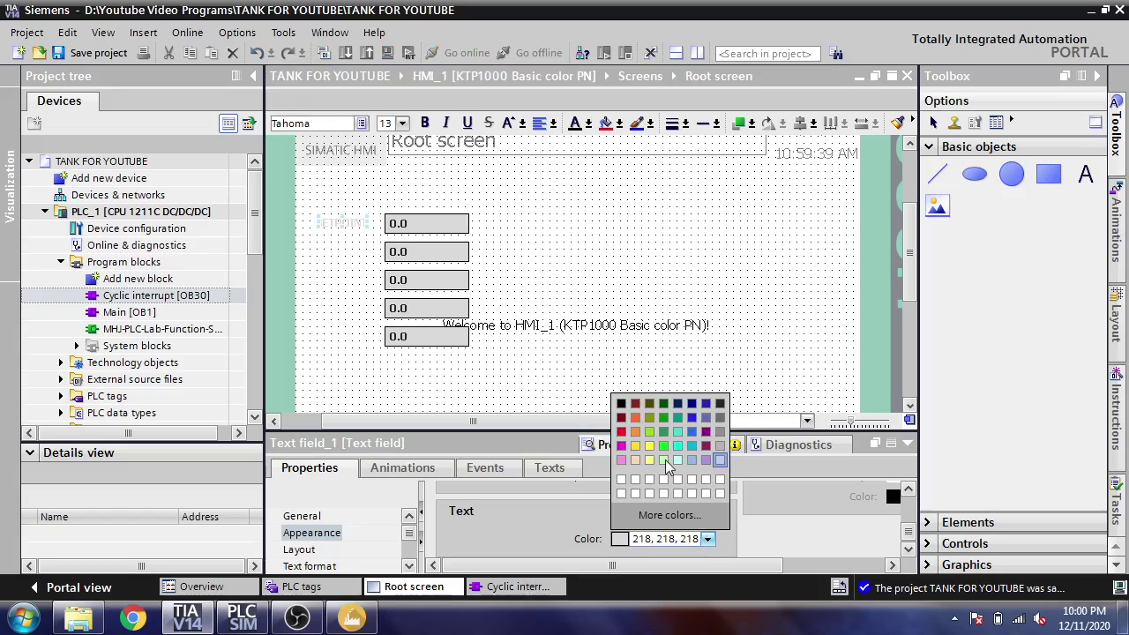
click(621, 403)
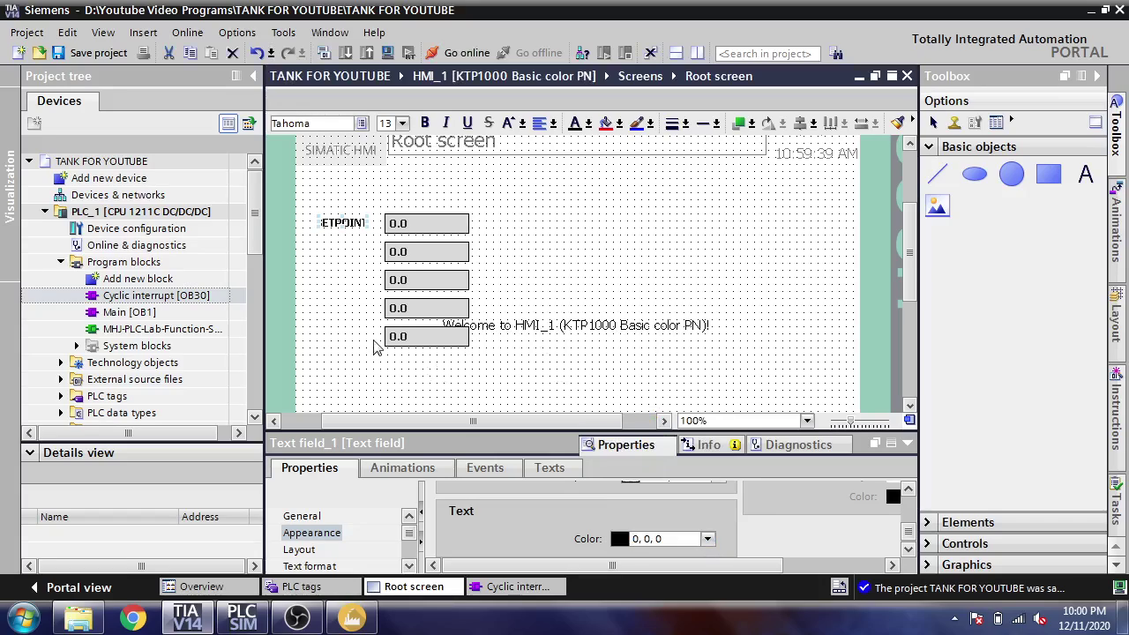
- Copy the SETPOINT label and paste two duplicates renamed KP and TI beside the next fields
right_click(346, 225)
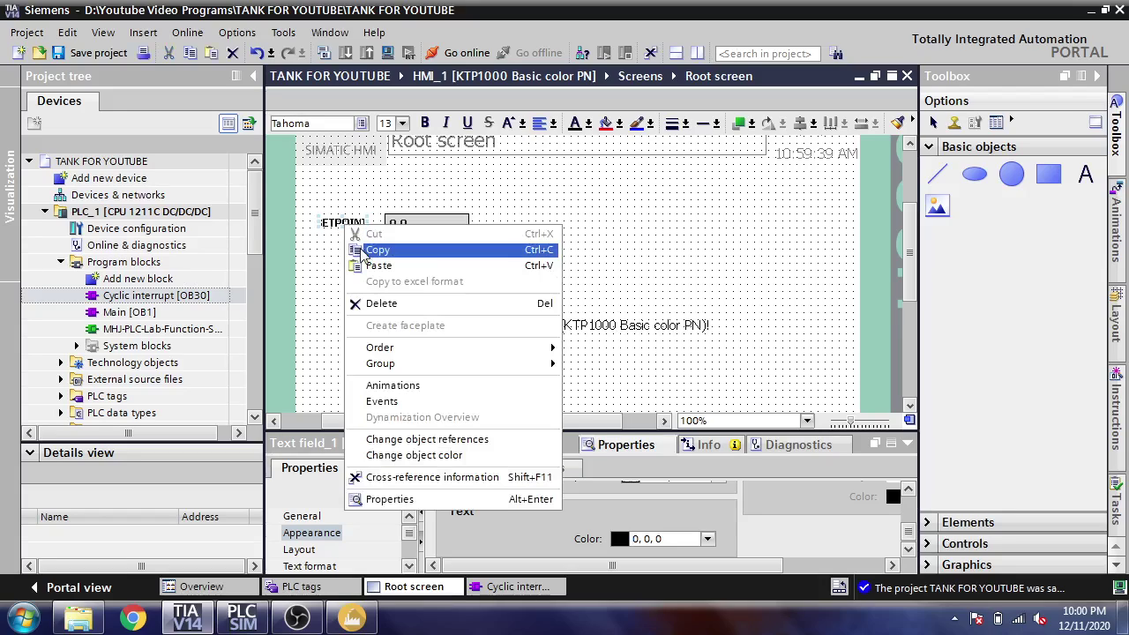
click(376, 250)
right_click(328, 247)
click(342, 283)
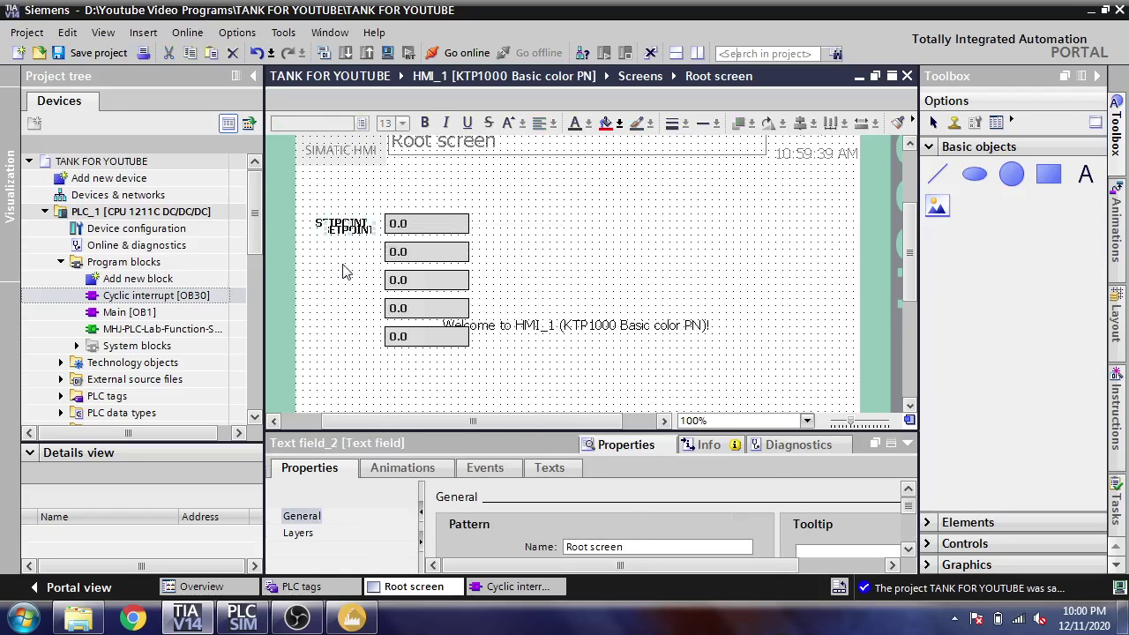
drag(346, 228, 346, 255)
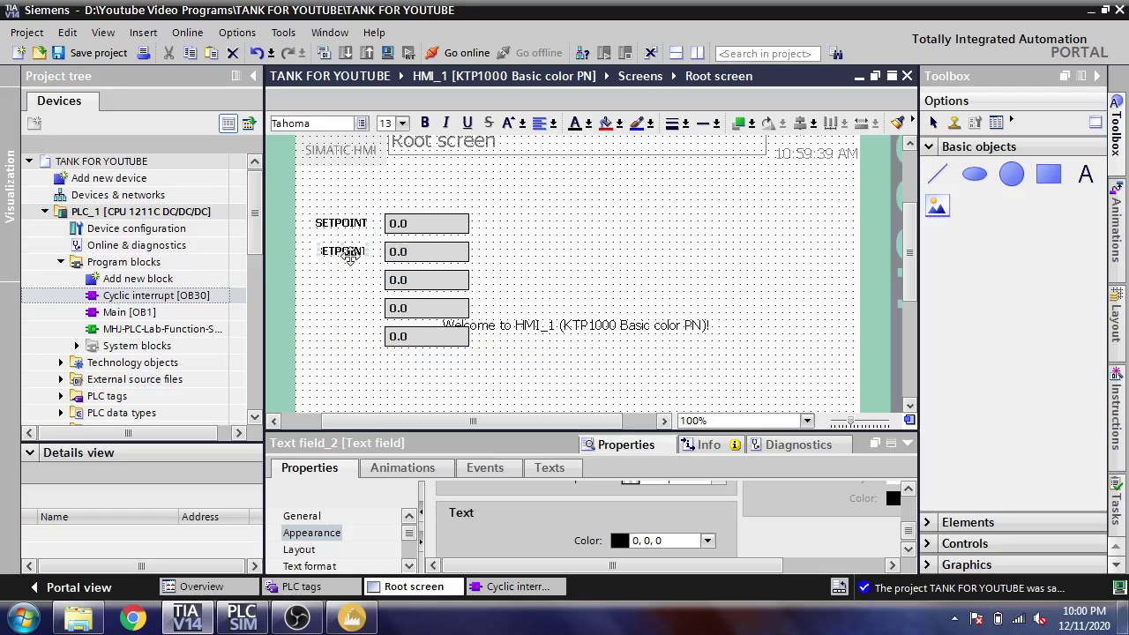
double_click(351, 252)
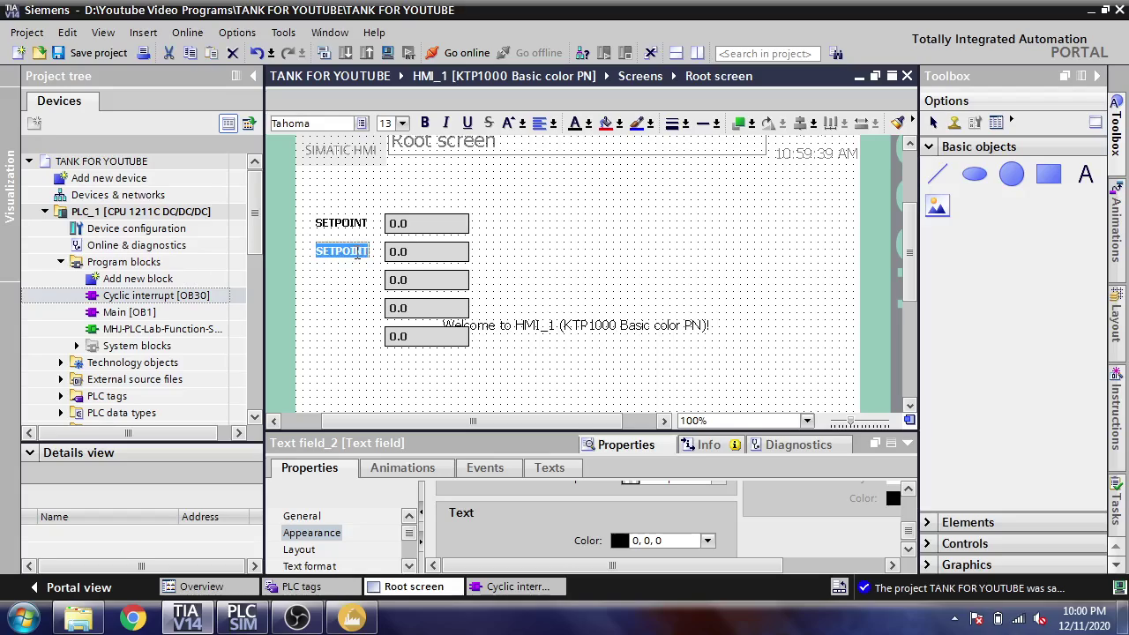
key(BackSpace)
text(KP)
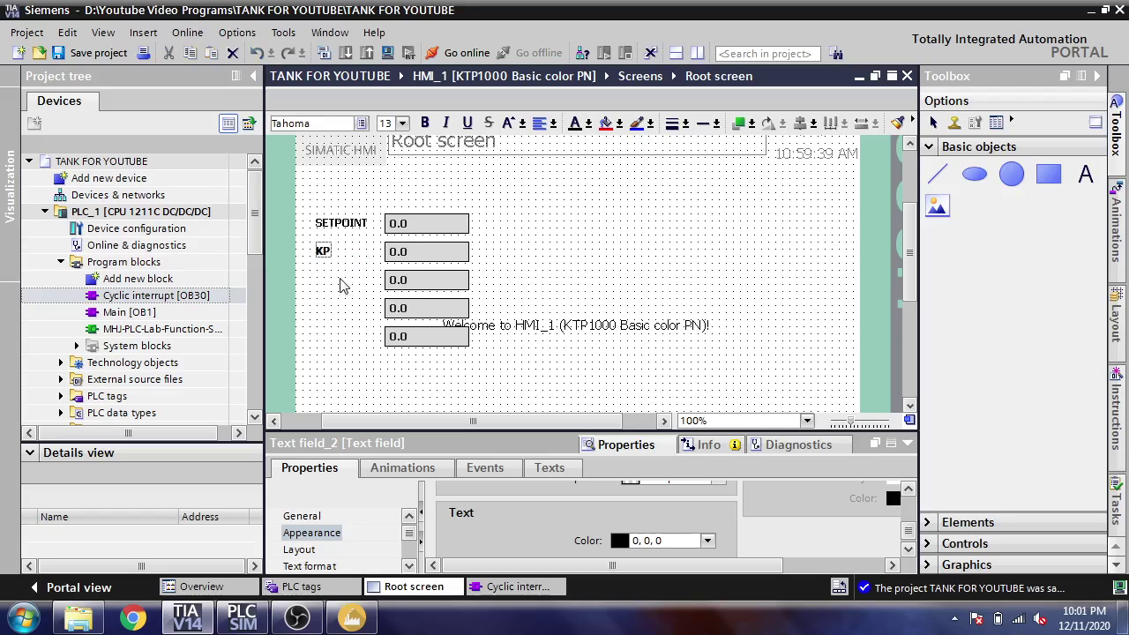
click(342, 282)
right_click(343, 283)
click(353, 297)
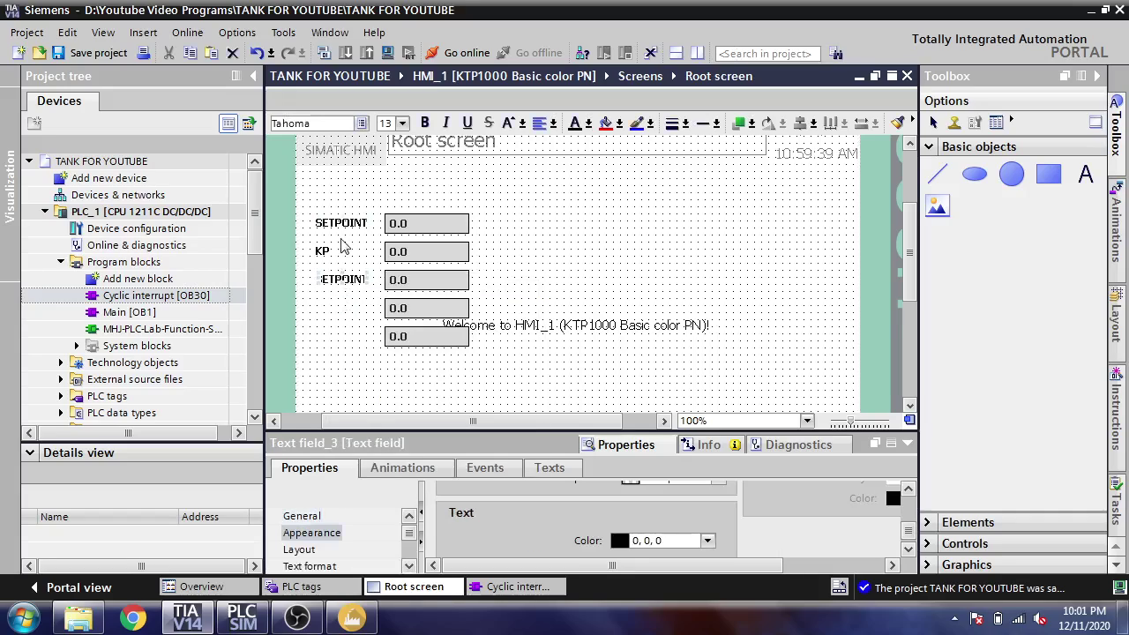
double_click(353, 280)
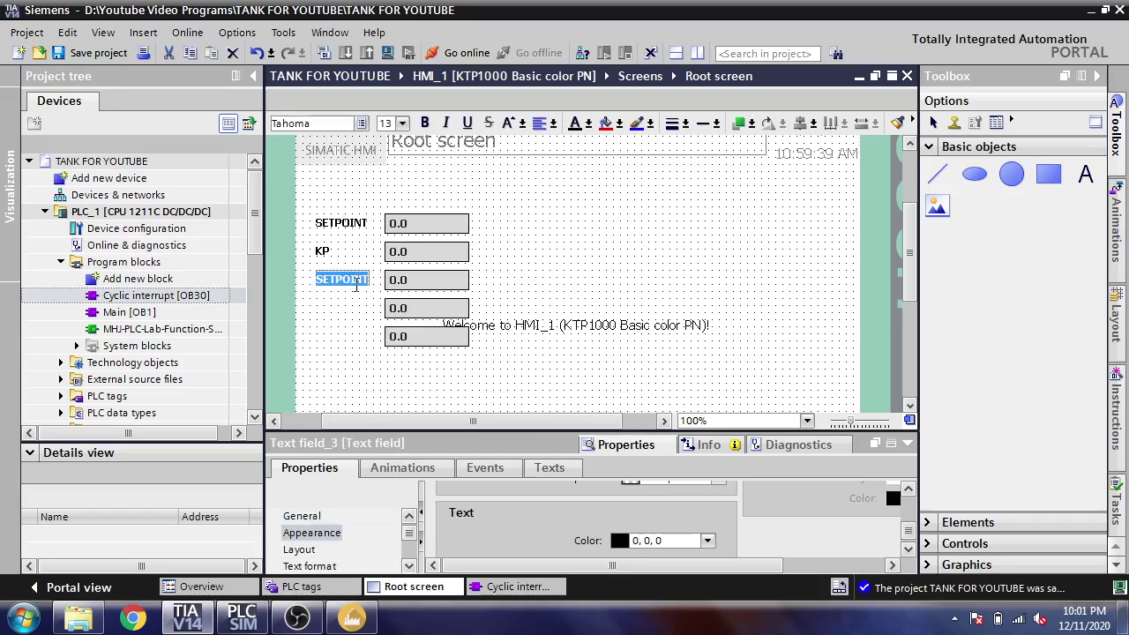
text(TI)
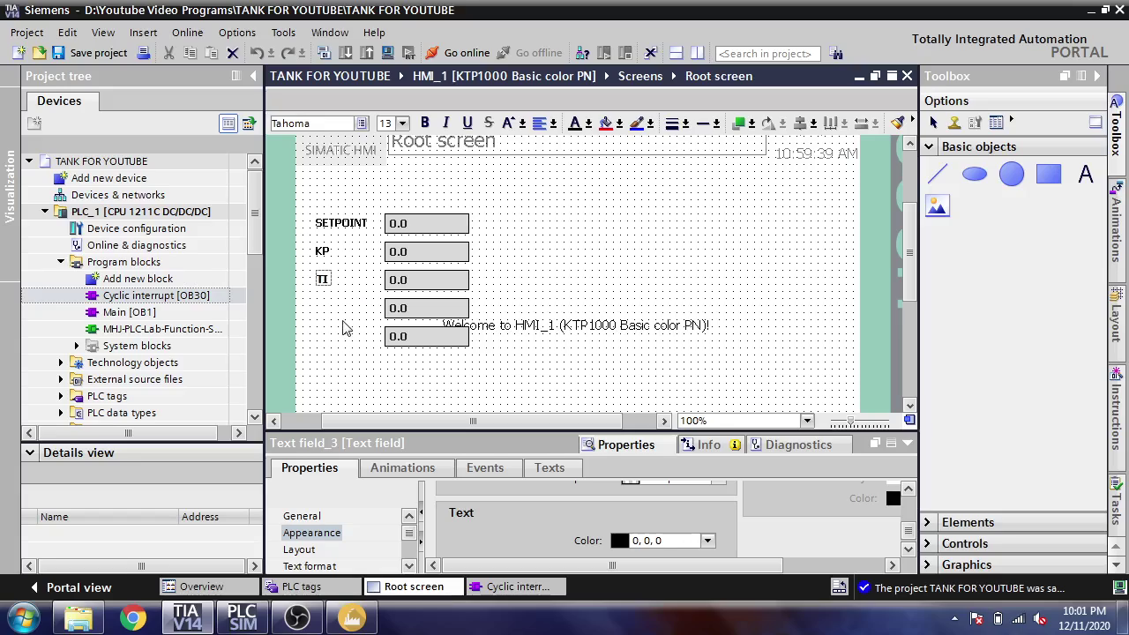
click(346, 326)
- Paste two more label copies beside the last fields and rename them TD and Error
right_click(332, 307)
click(349, 330)
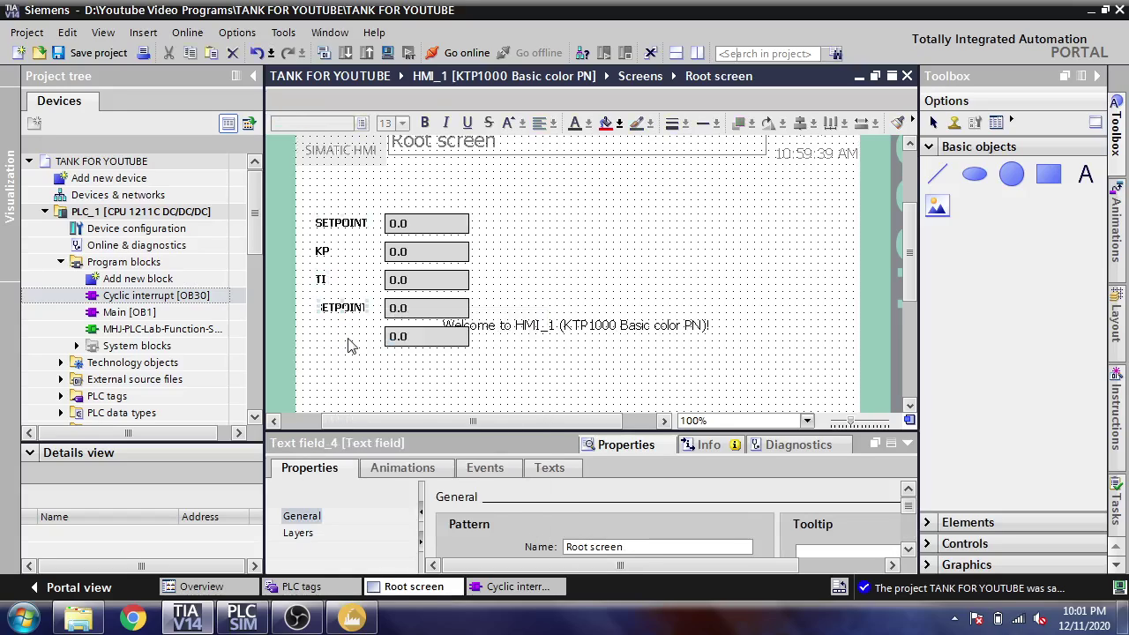
double_click(338, 307)
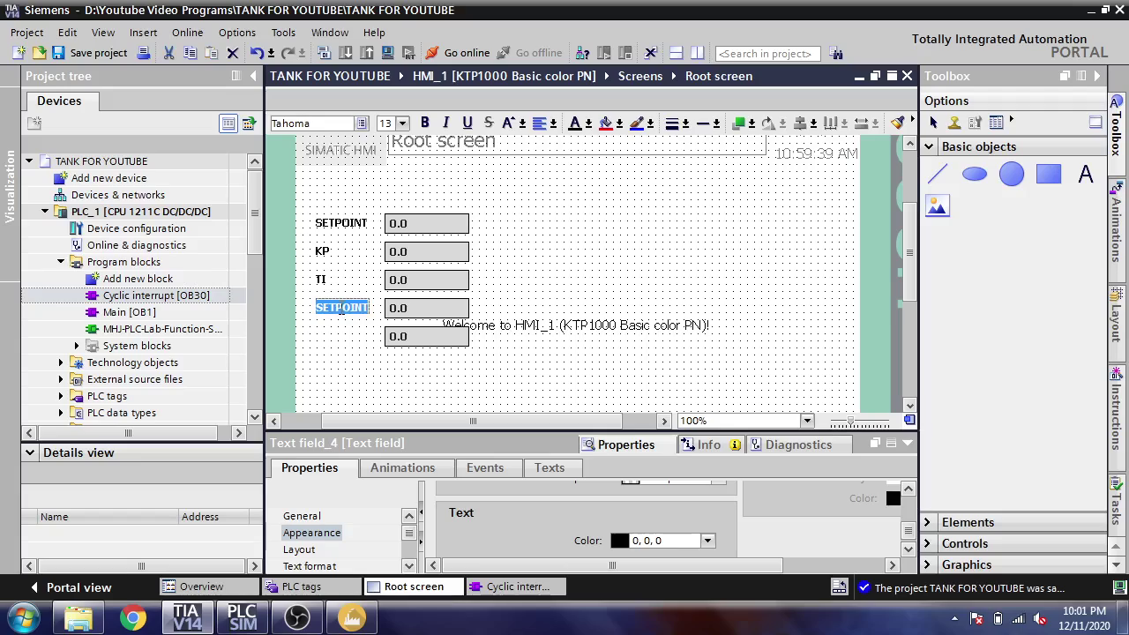
text(TD)
click(336, 334)
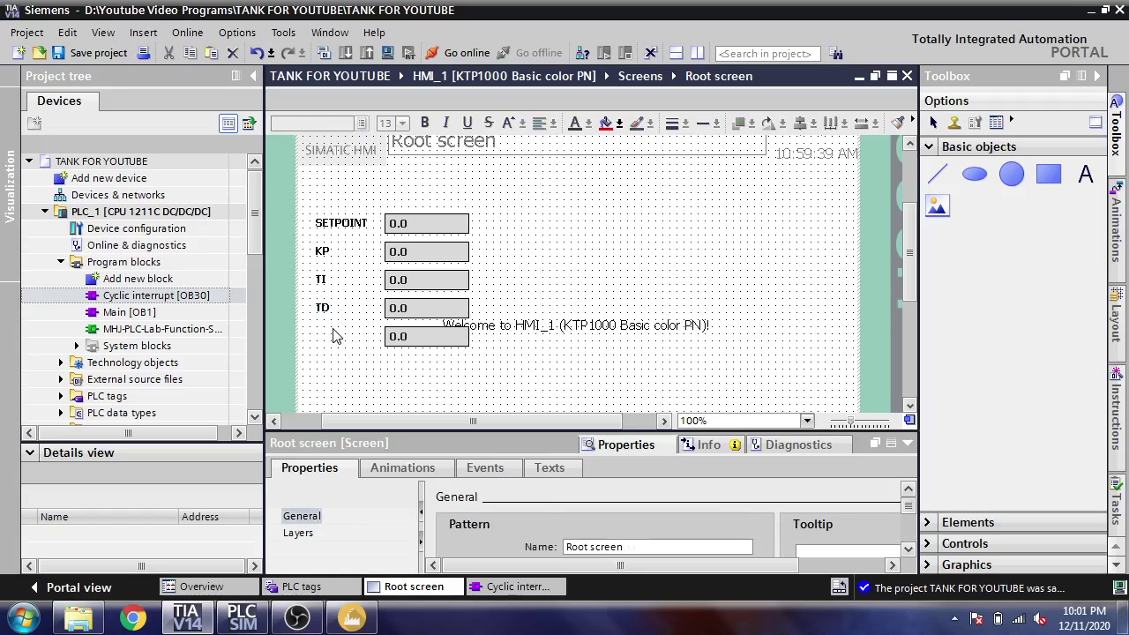
right_click(335, 333)
click(349, 351)
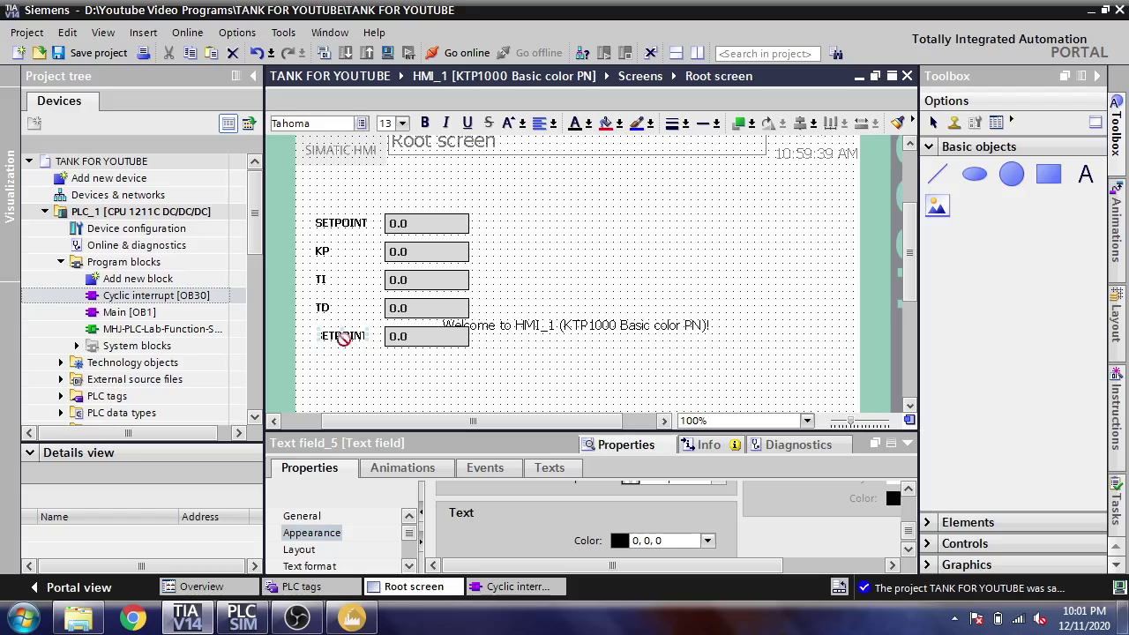
double_click(348, 338)
key(BackSpace)
text(Error)
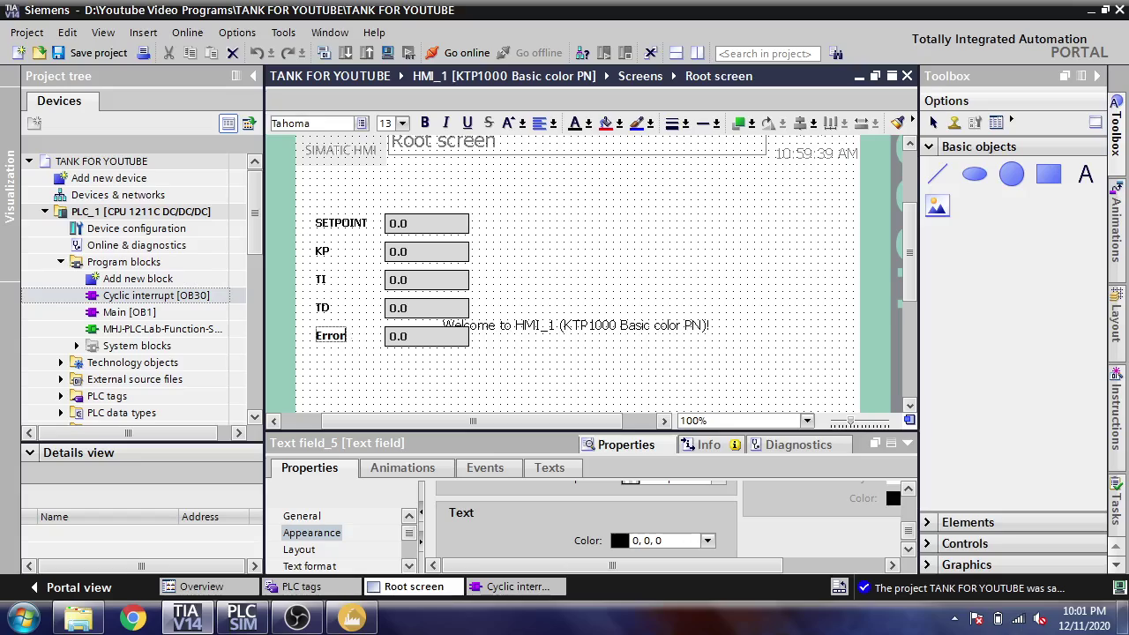
- Confirm the Error field's tag and Input mode in its general properties, then compile HMI_1
click(396, 337)
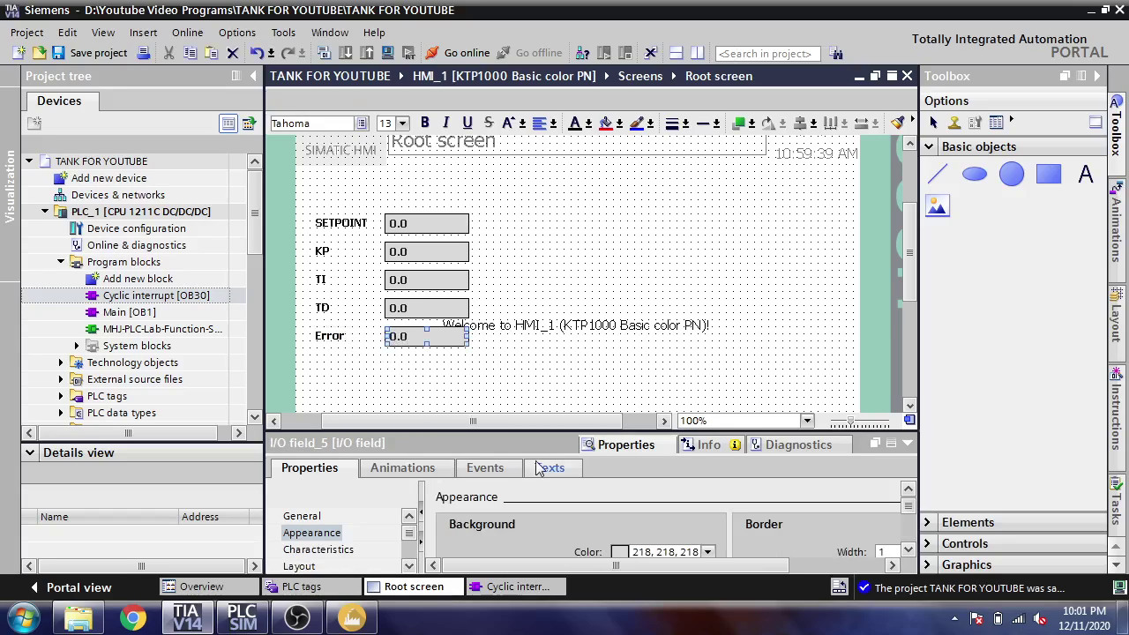
drag(546, 431, 546, 380)
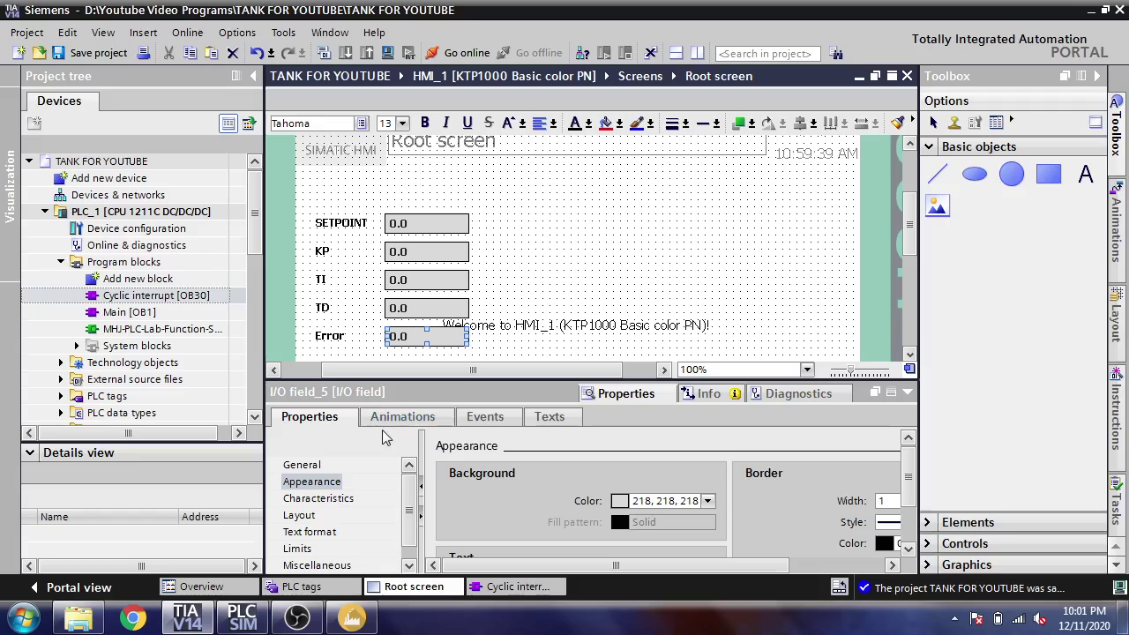
click(317, 466)
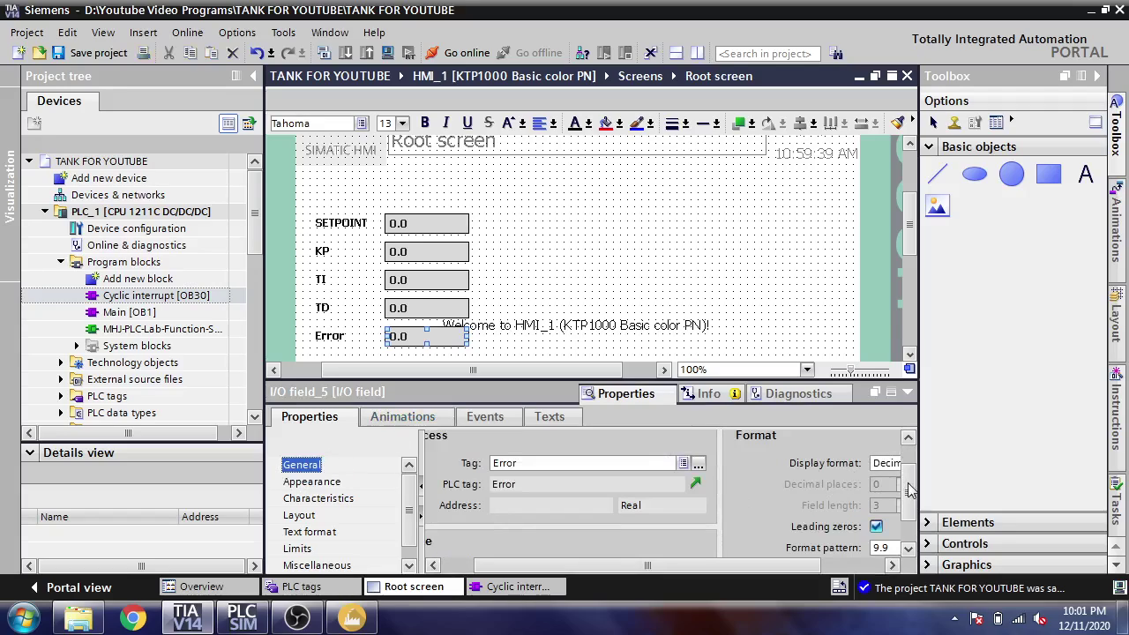
scroll(912, 491, down, 2)
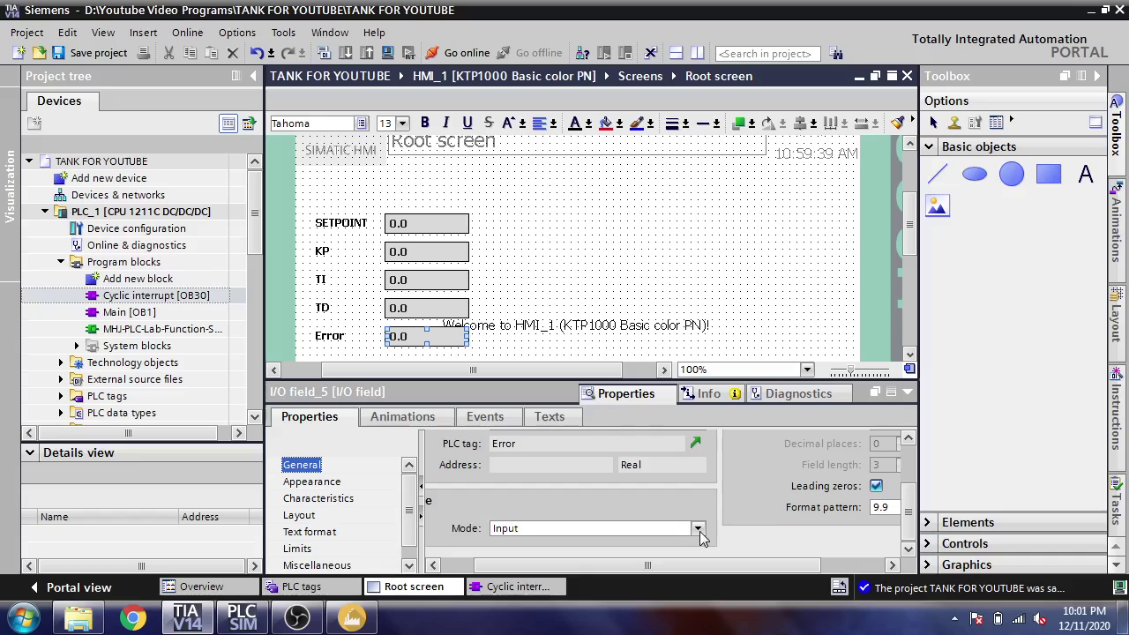
click(698, 529)
click(653, 544)
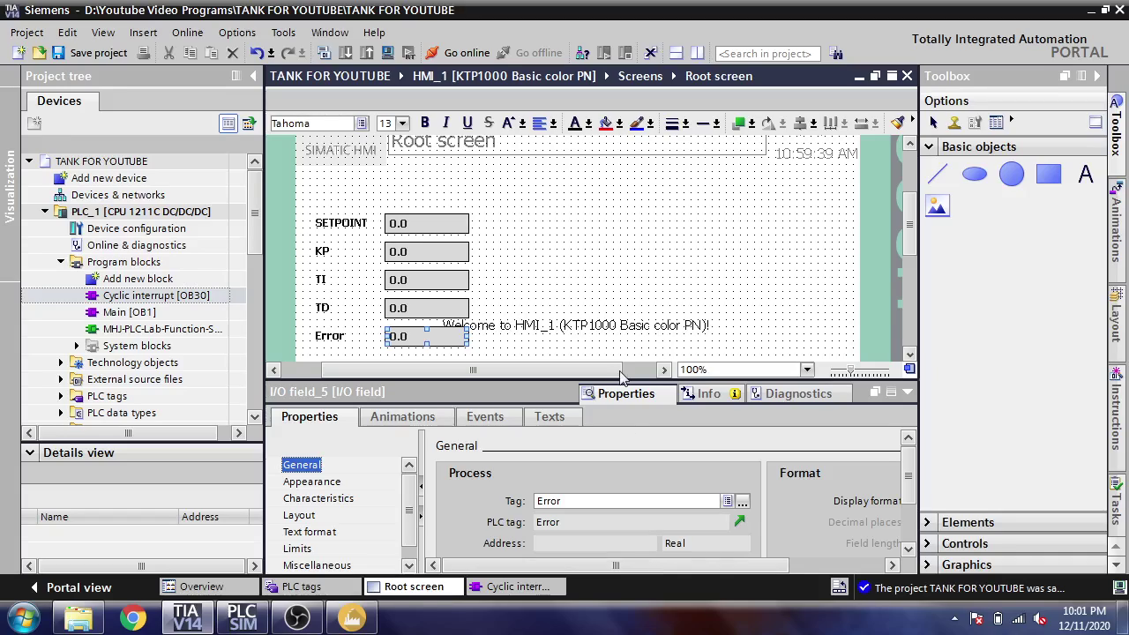
click(345, 53)
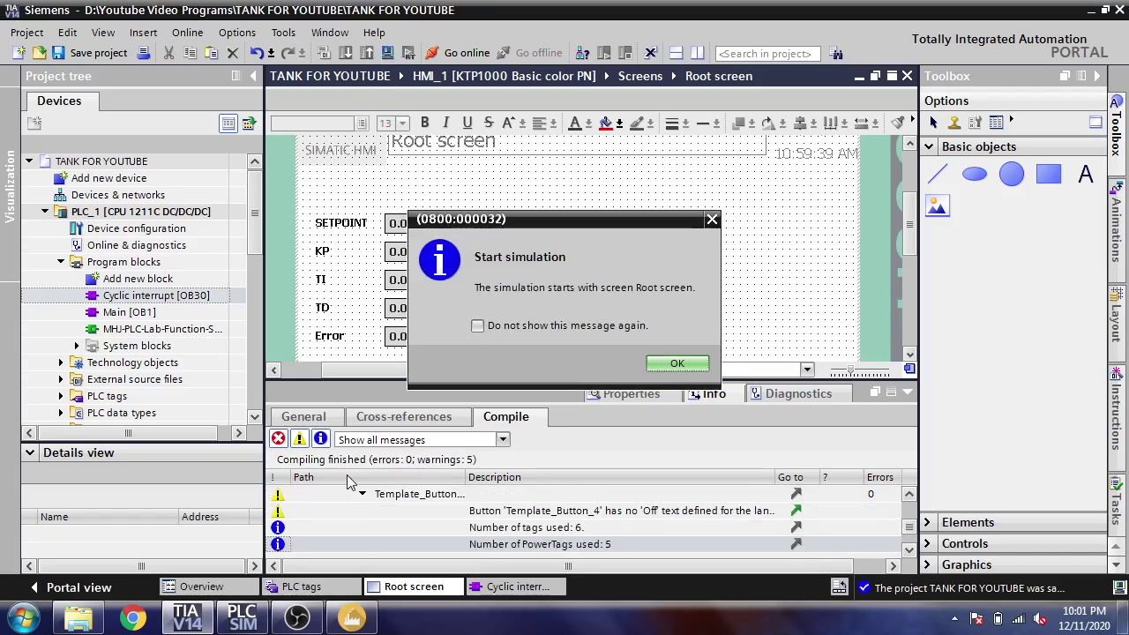
- Start the runtime simulation and enter 4.0 as the KP value
click(673, 363)
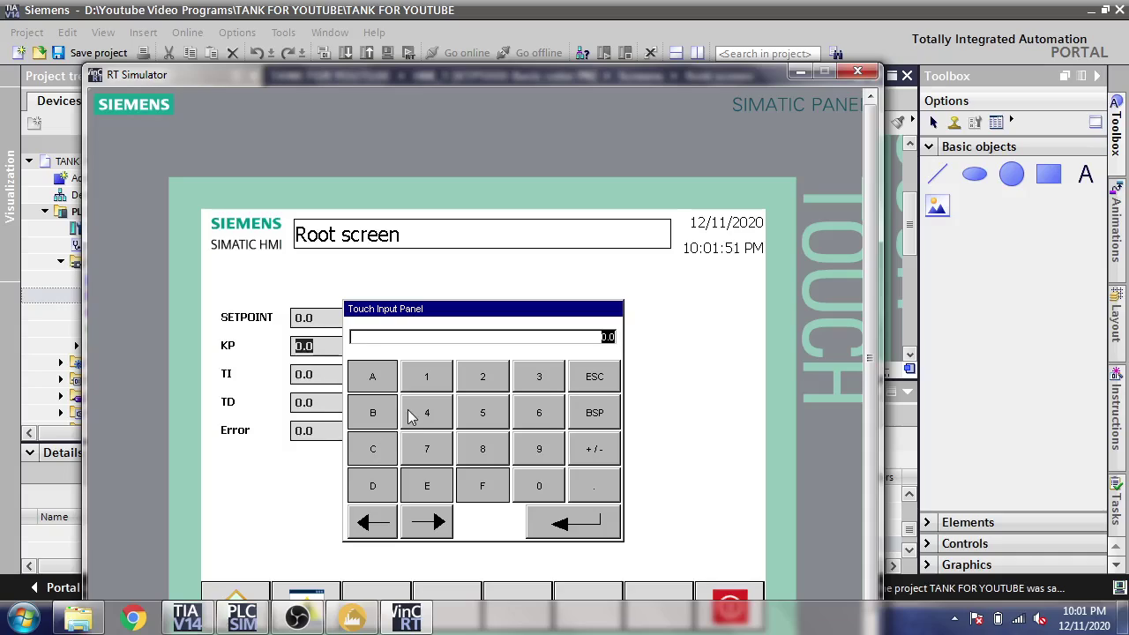
click(426, 378)
click(593, 415)
click(435, 417)
click(582, 499)
- Enter 1.0 for both TI and TD on the Touch Input Panel
click(342, 378)
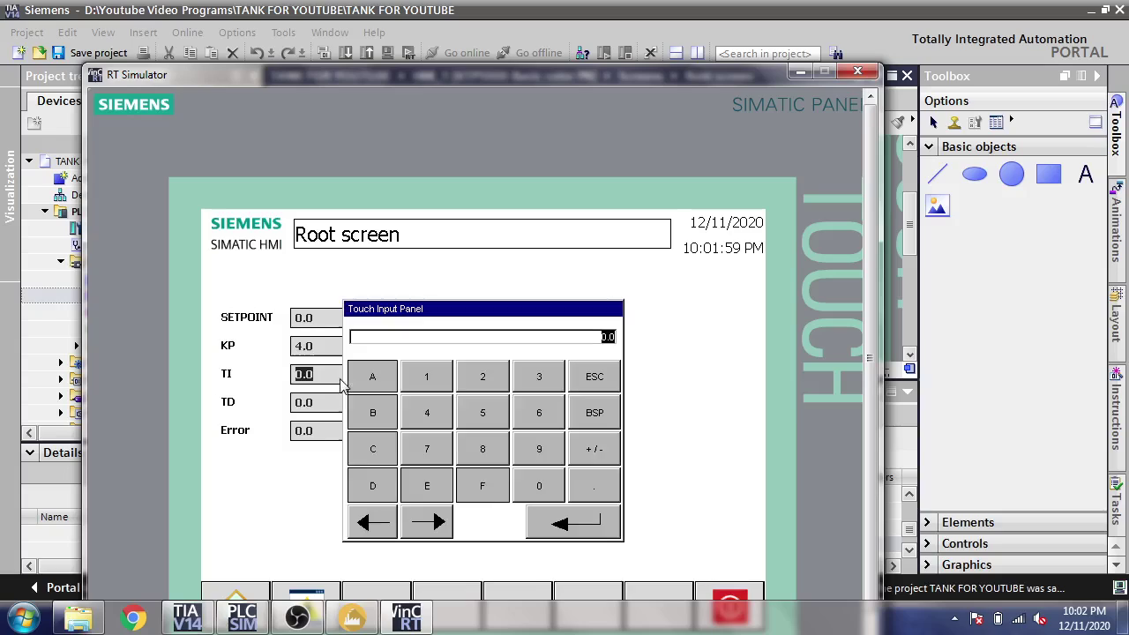
click(556, 496)
click(562, 526)
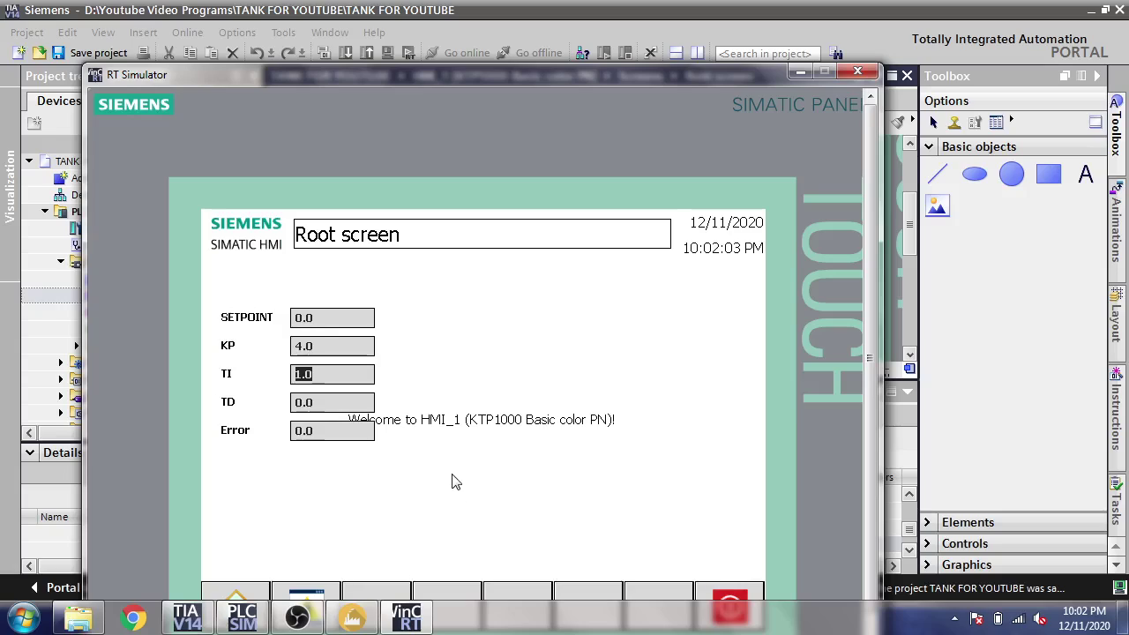
click(349, 410)
click(426, 377)
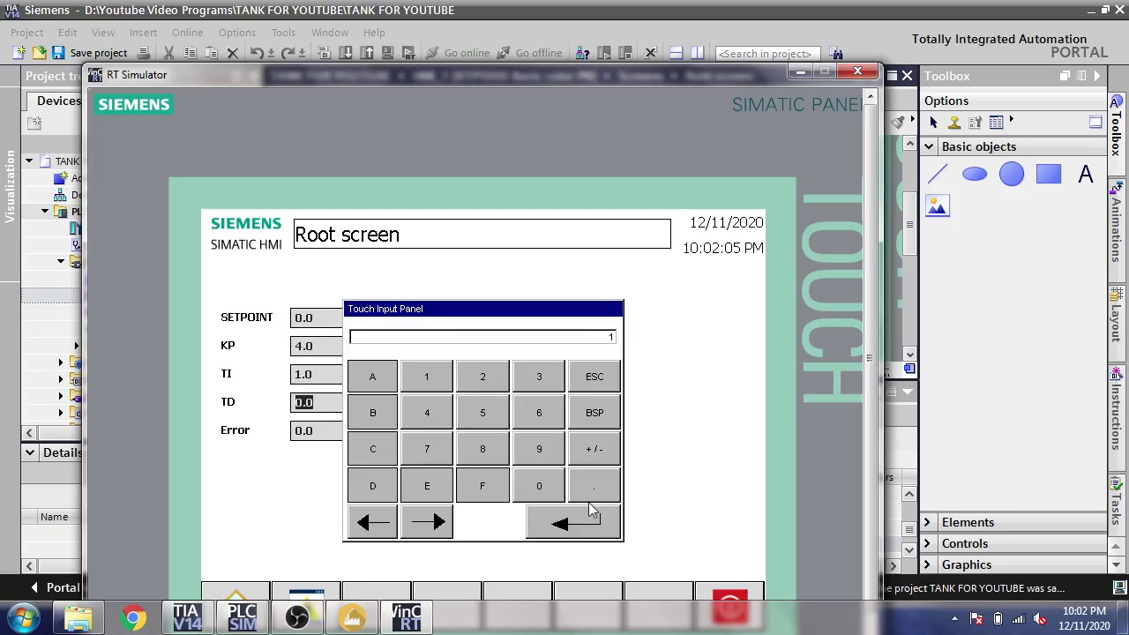
click(555, 494)
click(561, 529)
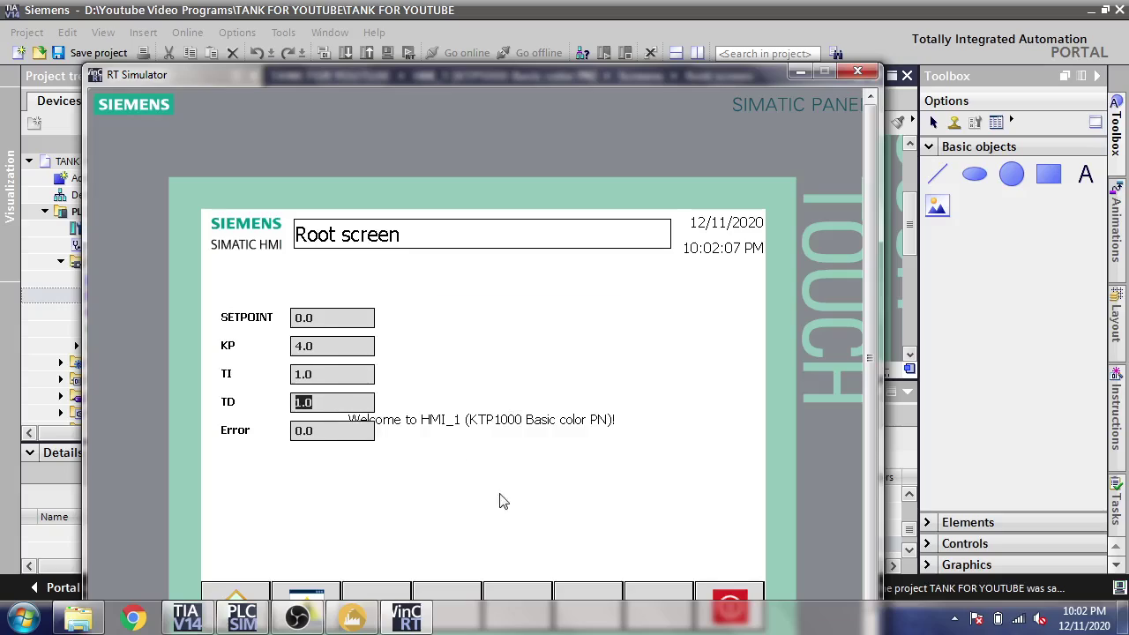
- Open Cyclic interrupt OB30 with monitoring on and step through its networks
click(212, 619)
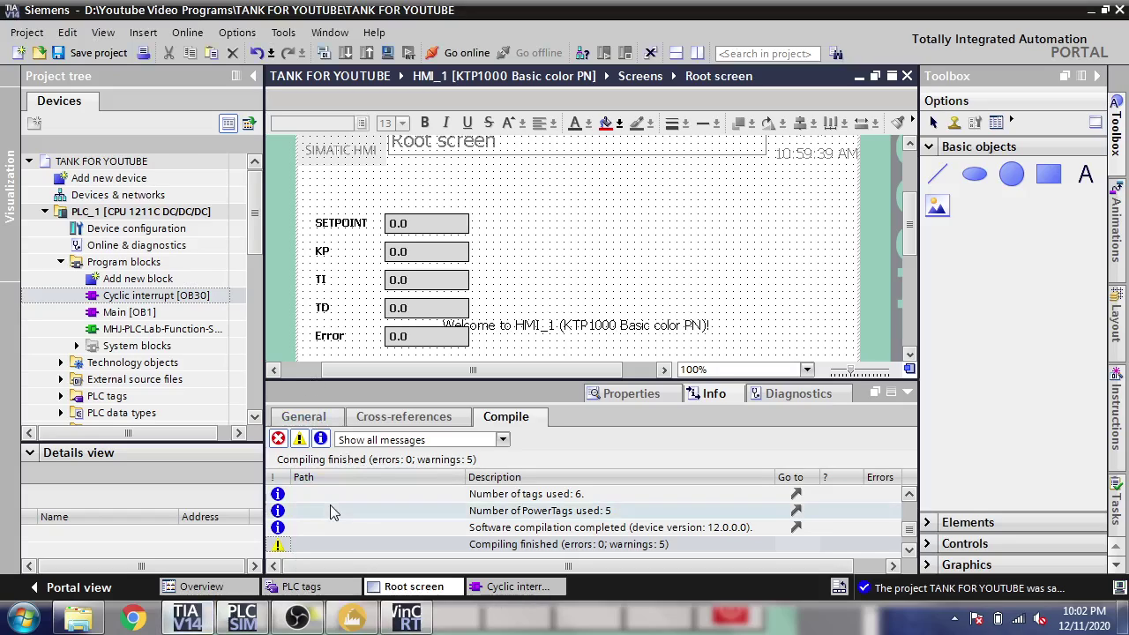
click(484, 588)
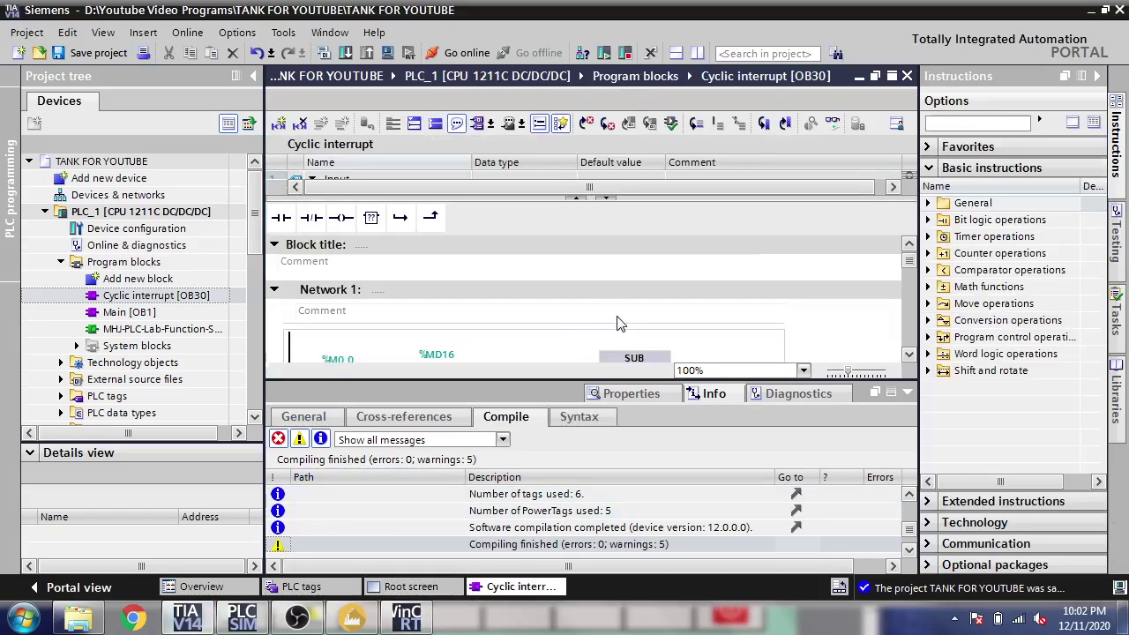
click(832, 124)
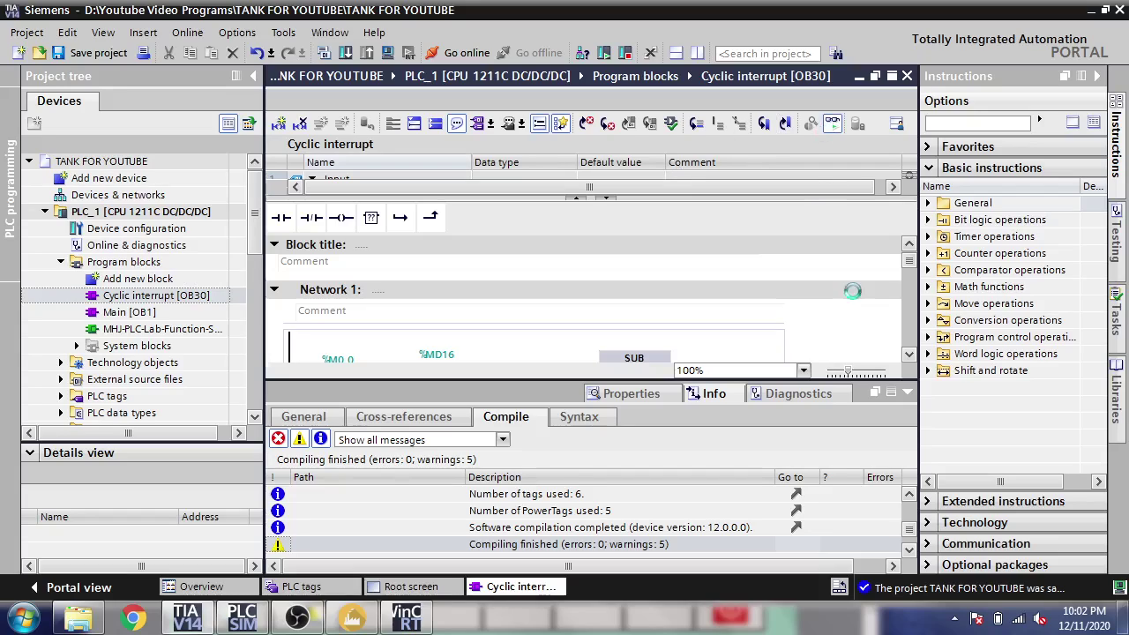
click(909, 355)
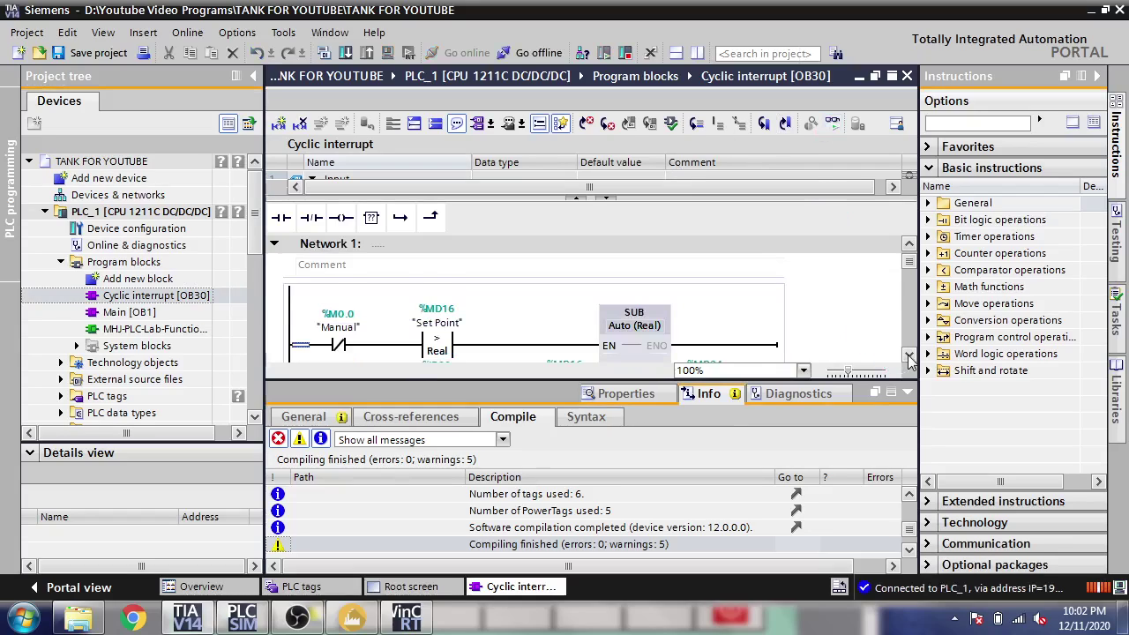
click(909, 358)
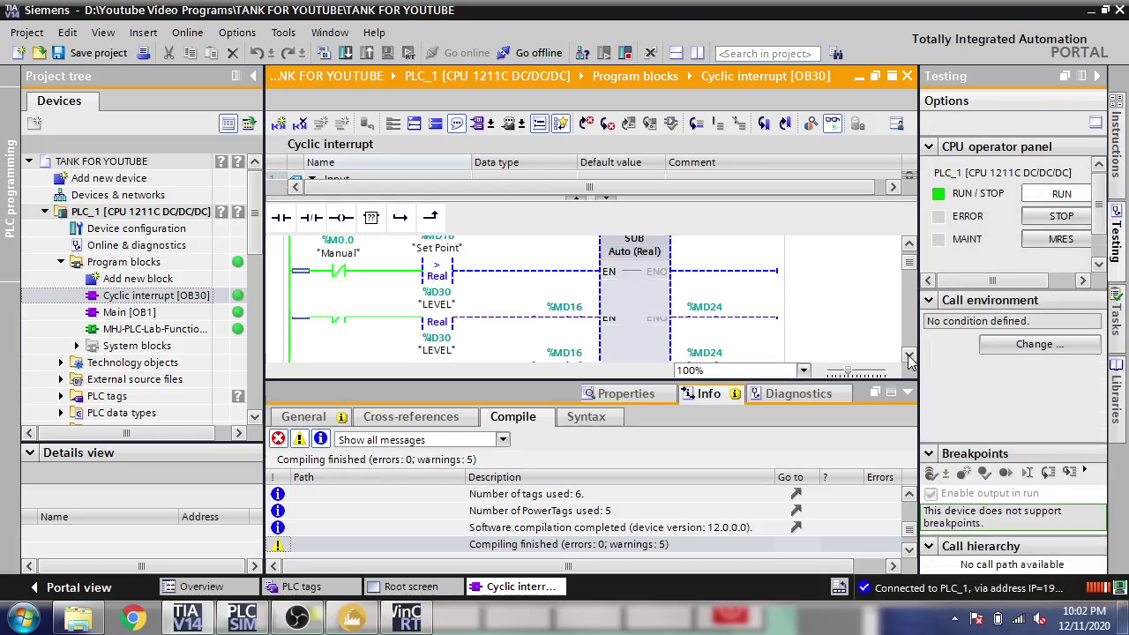
click(908, 357)
click(908, 357)
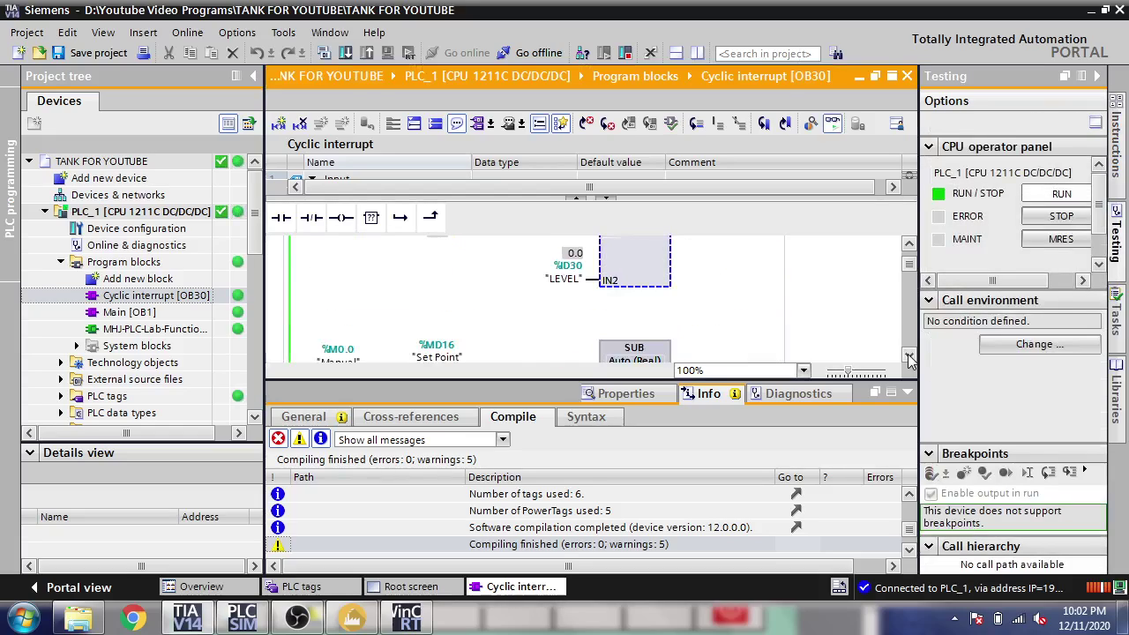
click(909, 357)
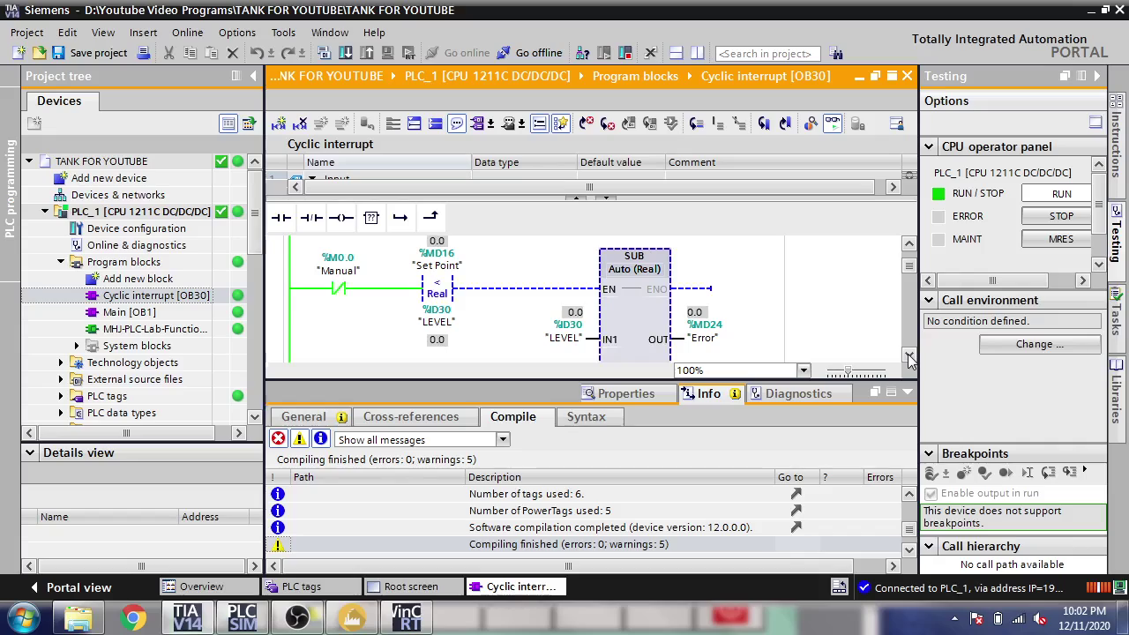
click(909, 357)
click(909, 357)
click(908, 358)
click(909, 357)
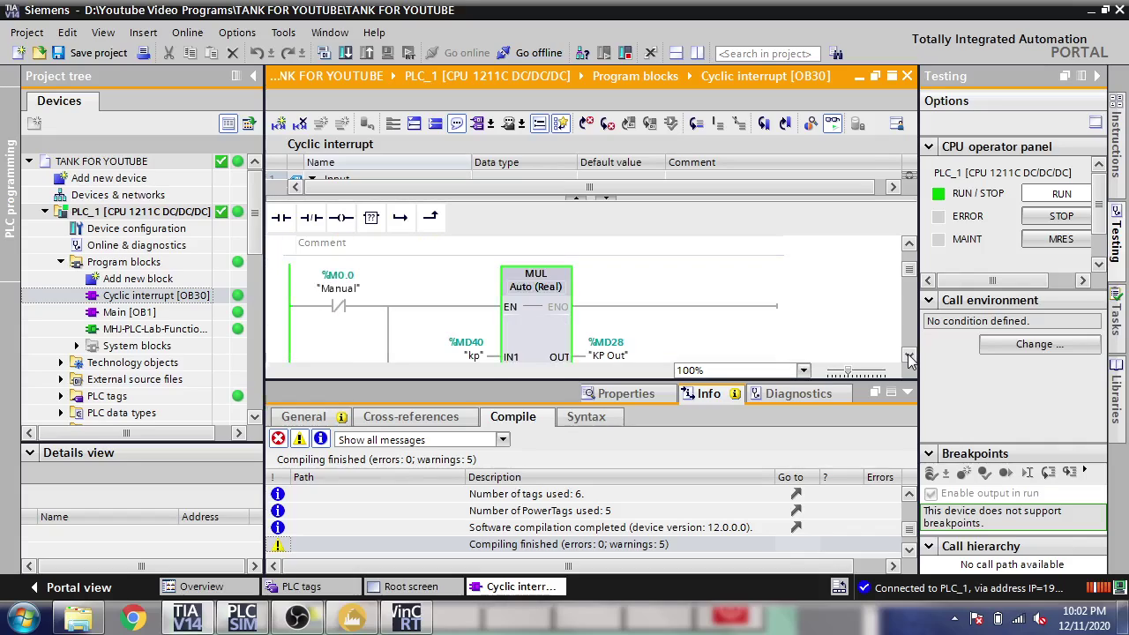
click(909, 357)
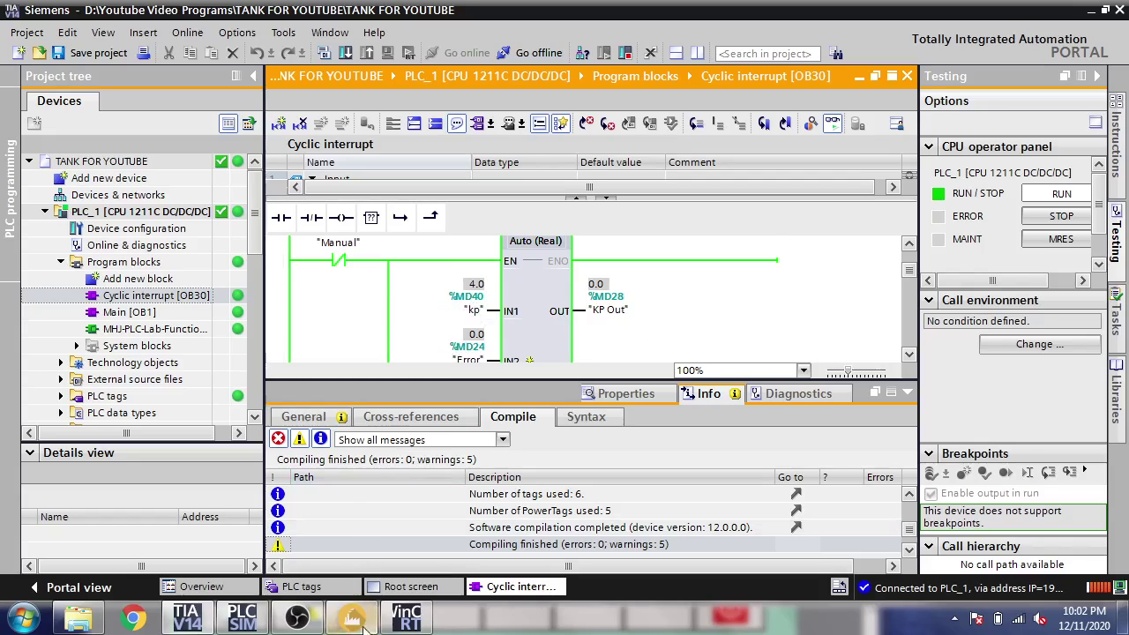
- Switch between the HMI simulator and the OB30 ladder to confirm Kp TD computes as 4.0
click(406, 615)
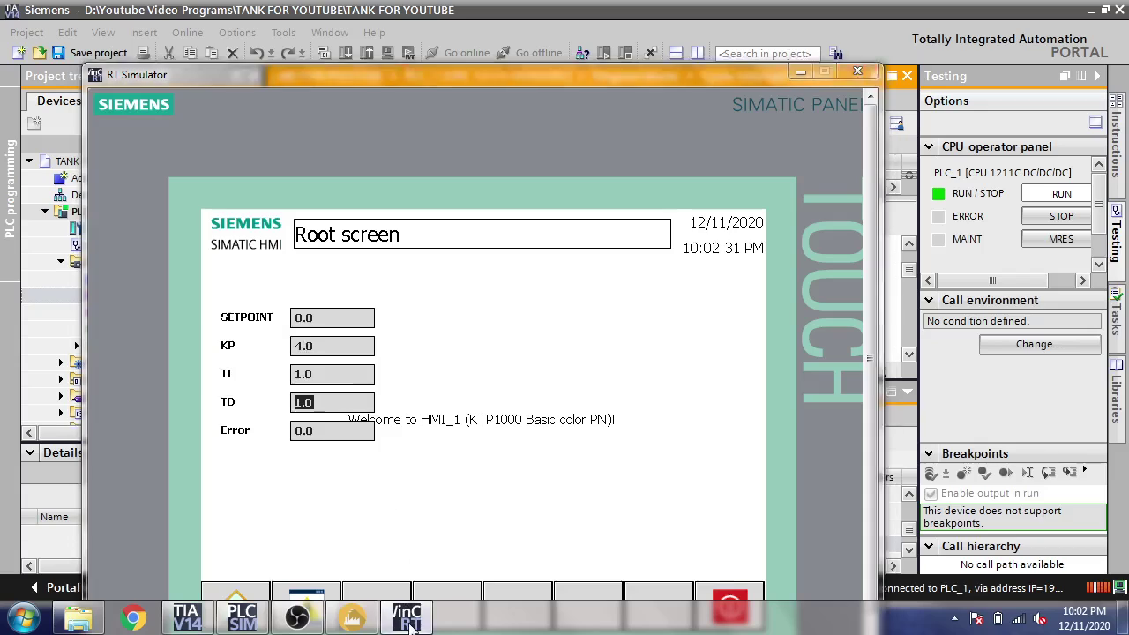
key(alt+Tab)
scroll(909, 357, down, 5)
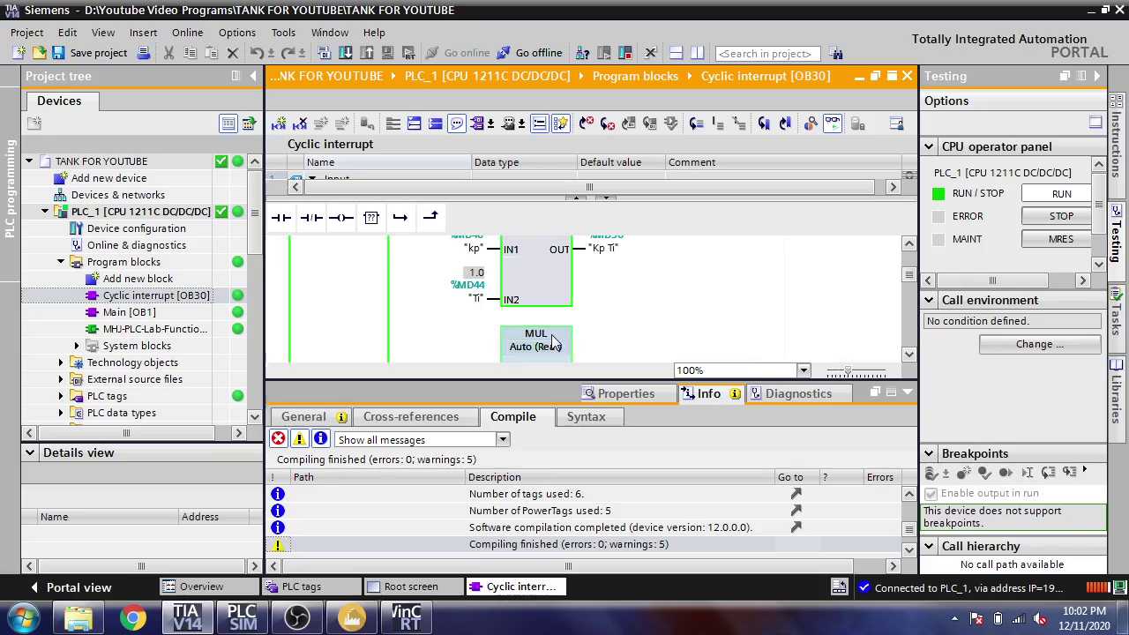
click(407, 618)
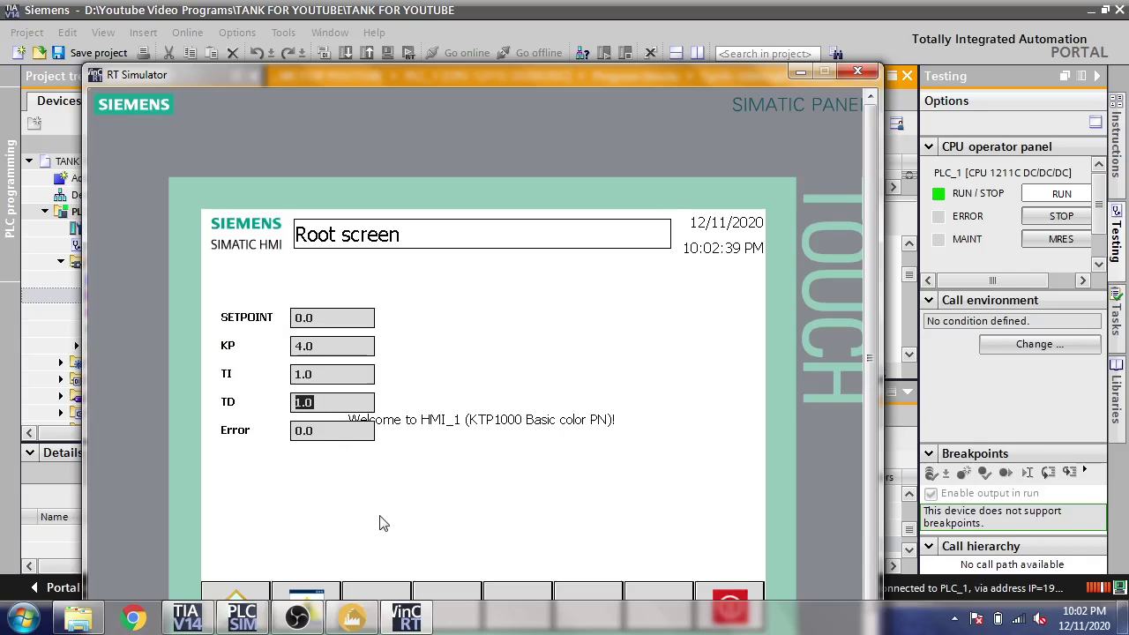
click(407, 617)
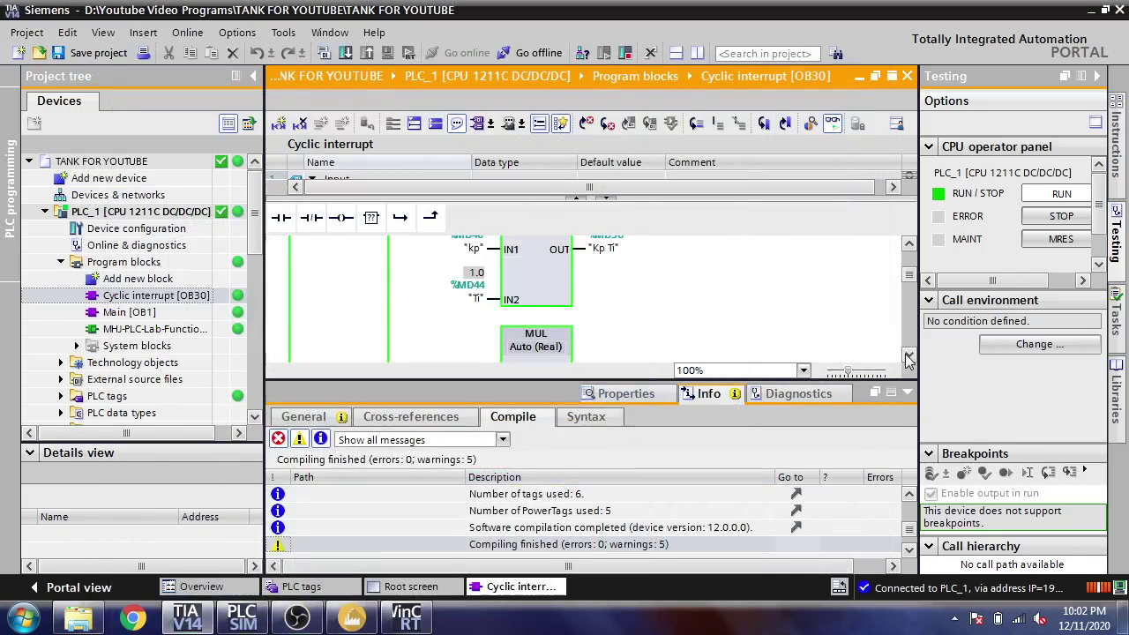
click(908, 356)
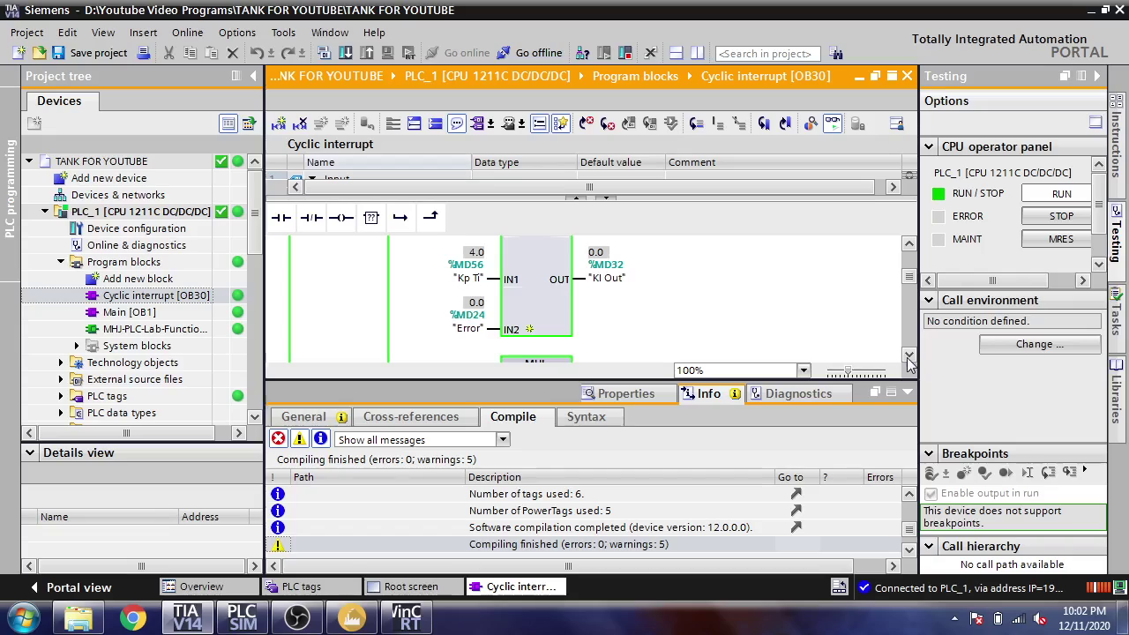
click(909, 357)
click(909, 357)
click(909, 357)
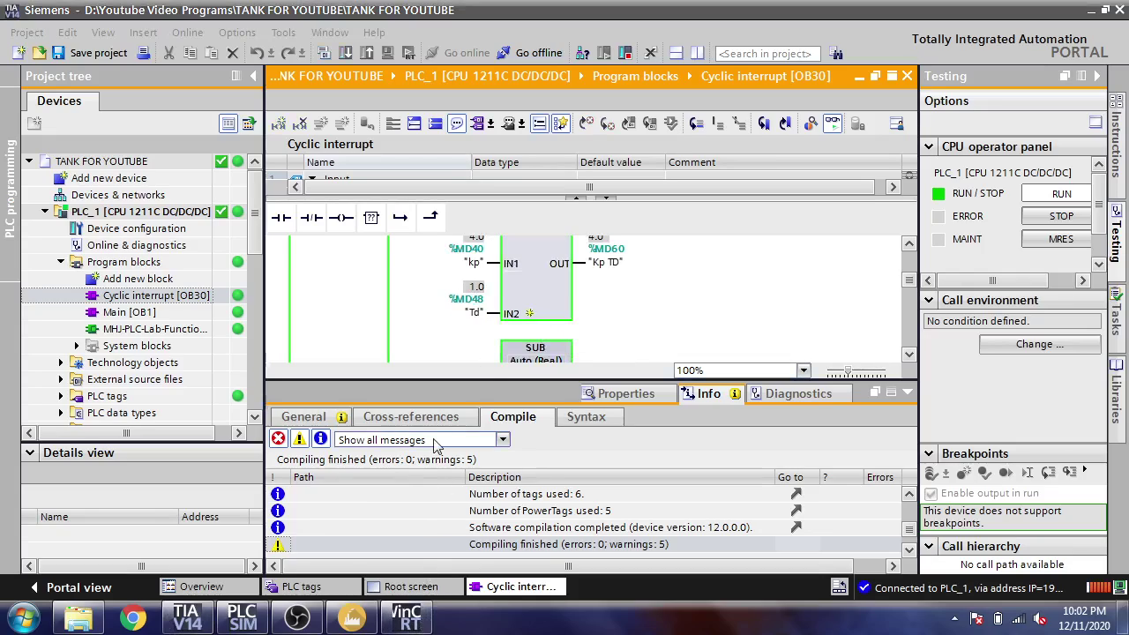
mouse_move(406, 520)
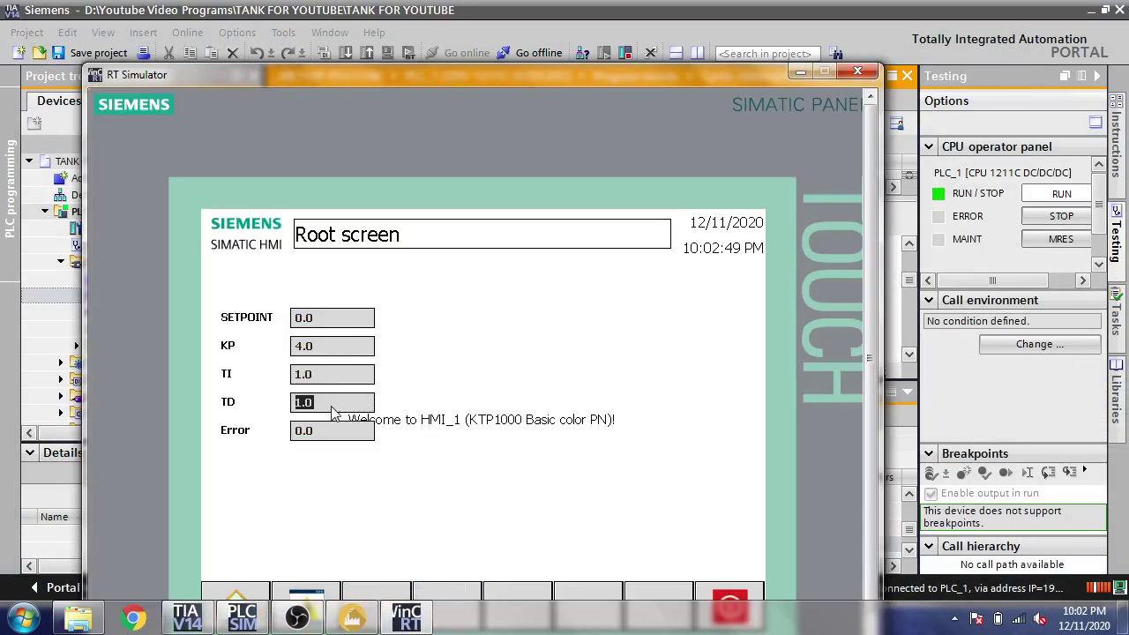
- Leave the driver page and start the Factory I/O tank simulation running
click(357, 619)
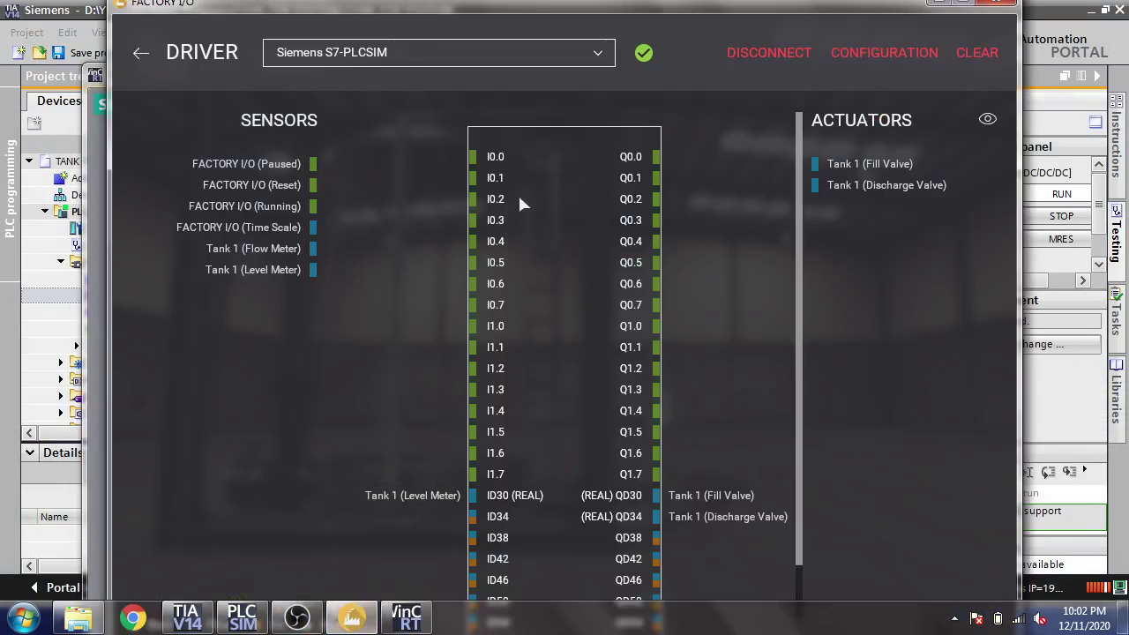
click(135, 46)
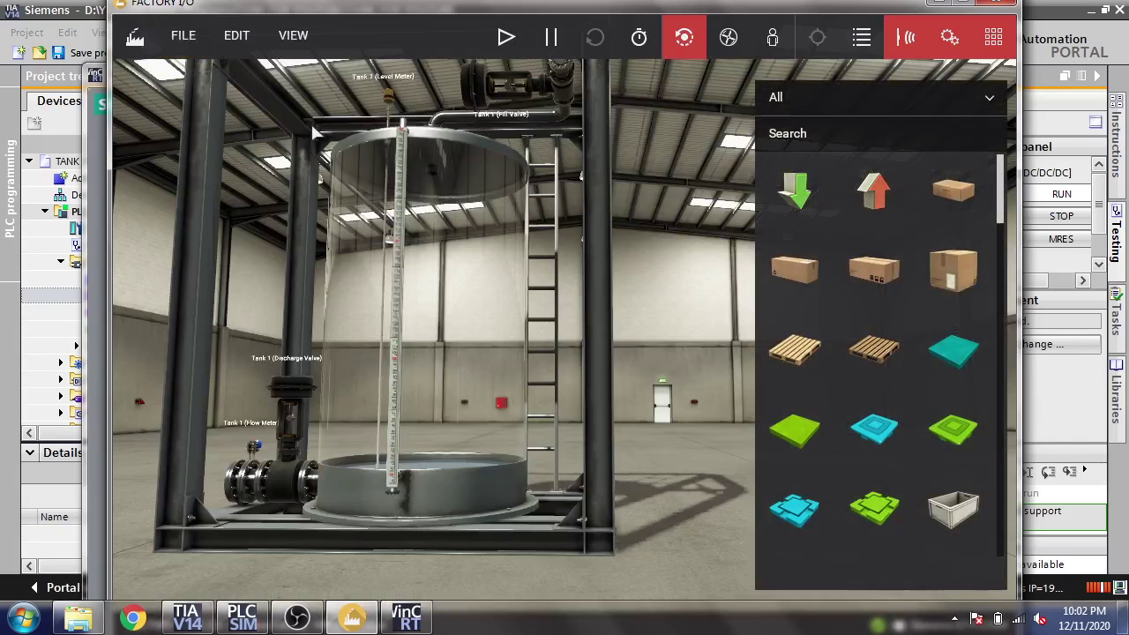
click(505, 36)
- Enter 5.0 as the HMI SETPOINT and watch the tank begin filling
click(352, 619)
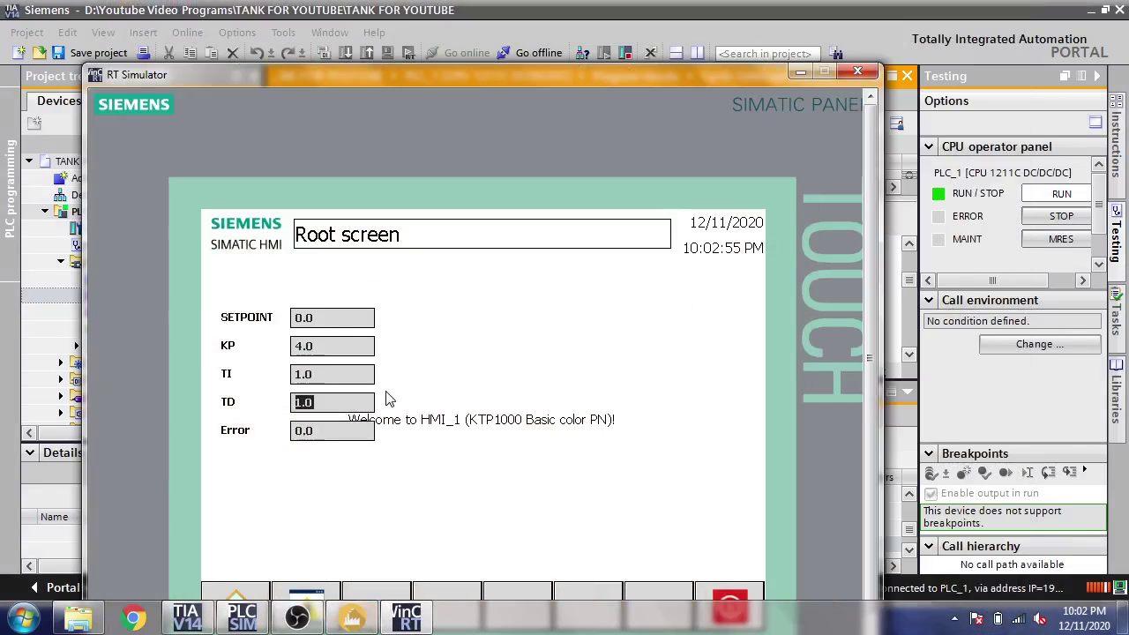
click(313, 319)
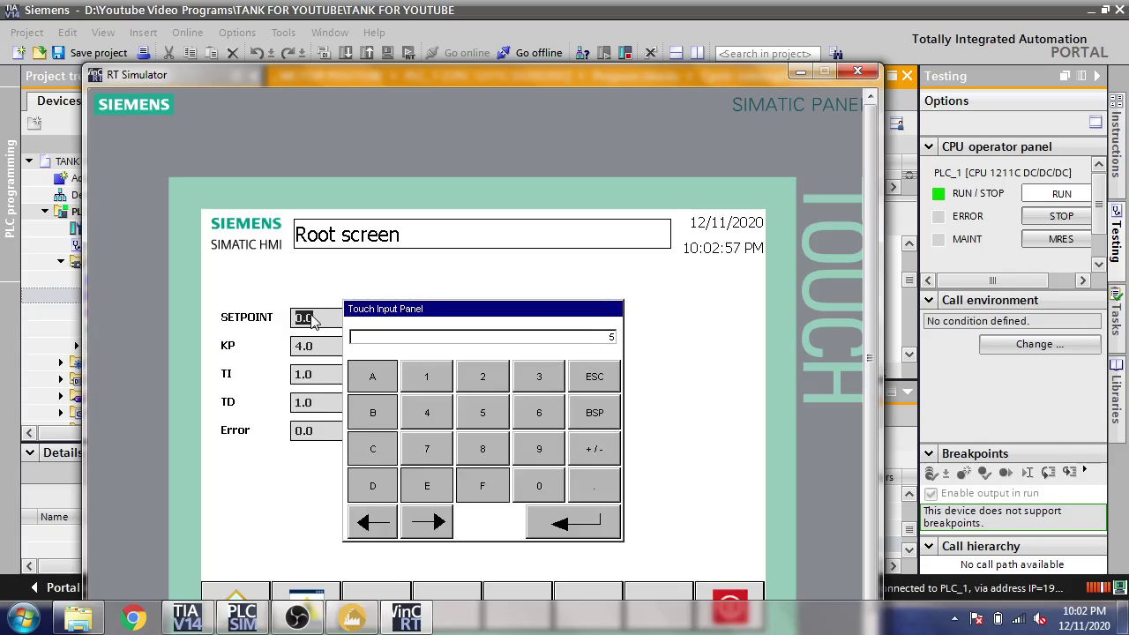
text(5.0)
key(Return)
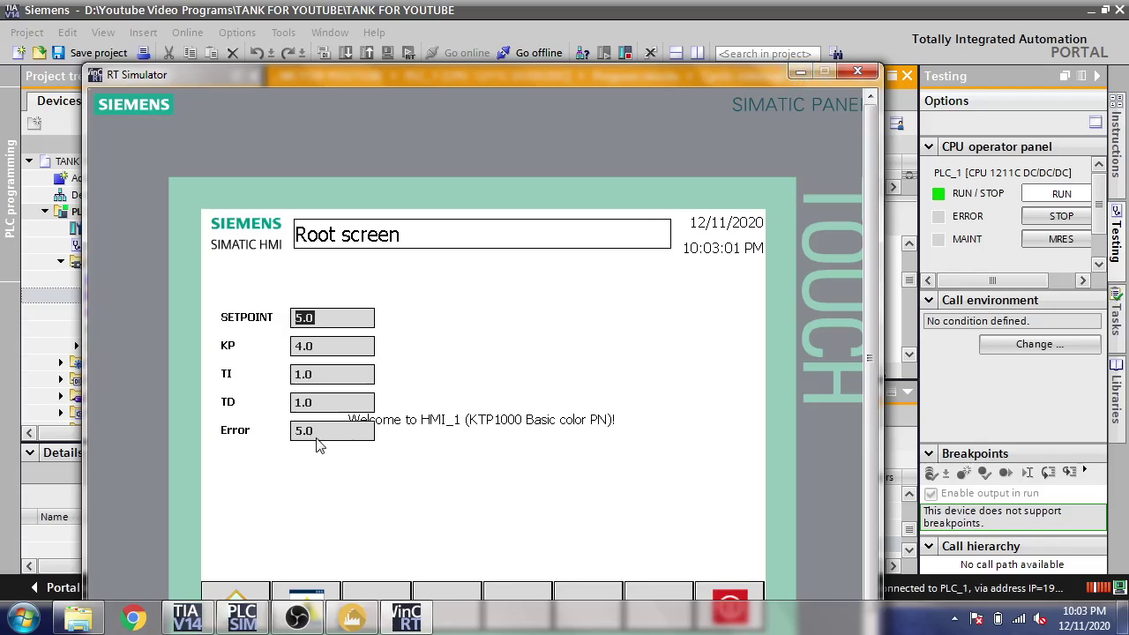
click(799, 71)
click(352, 619)
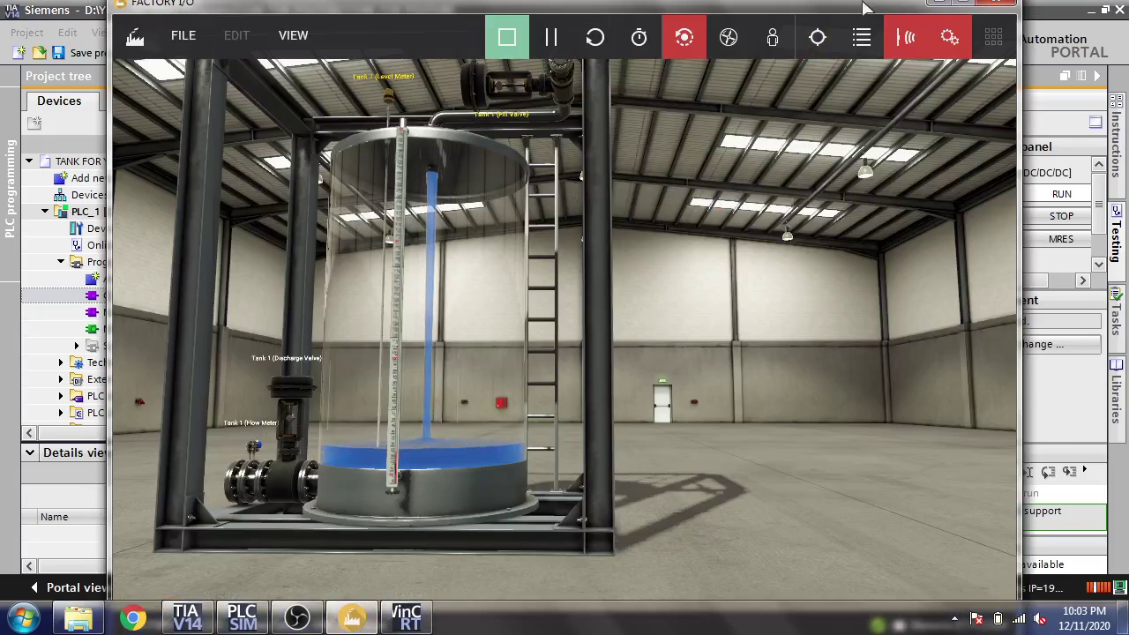
- Close the HMI runtime once Error drops to 1.8, then select the Error field on the Root screen
click(941, 3)
scroll(908, 282, up, 3)
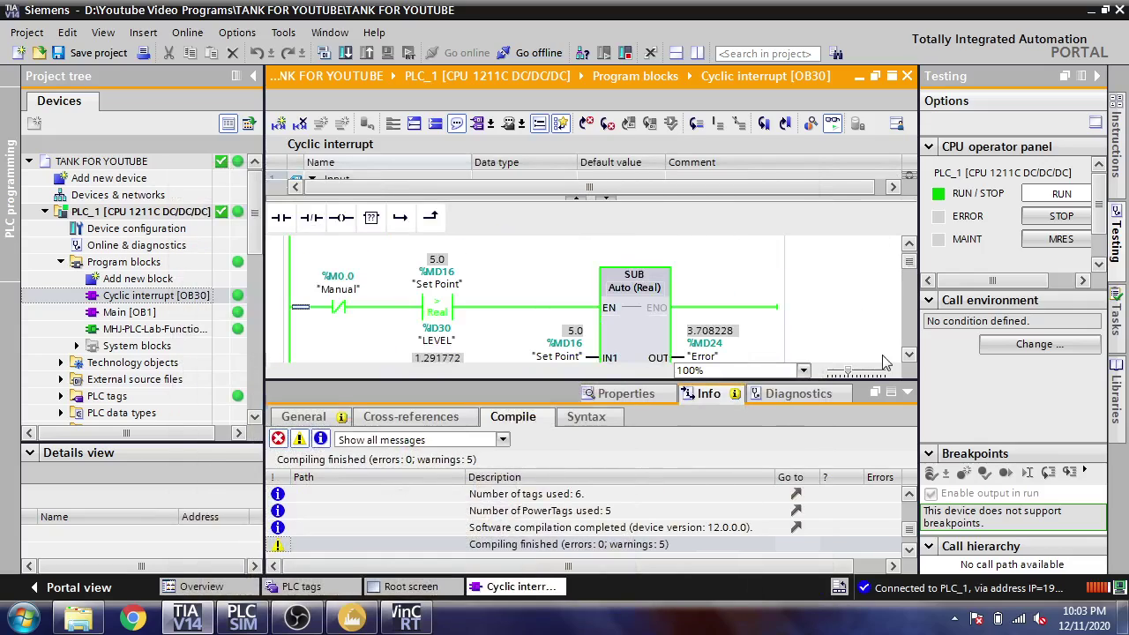
scroll(589, 278, down, 3)
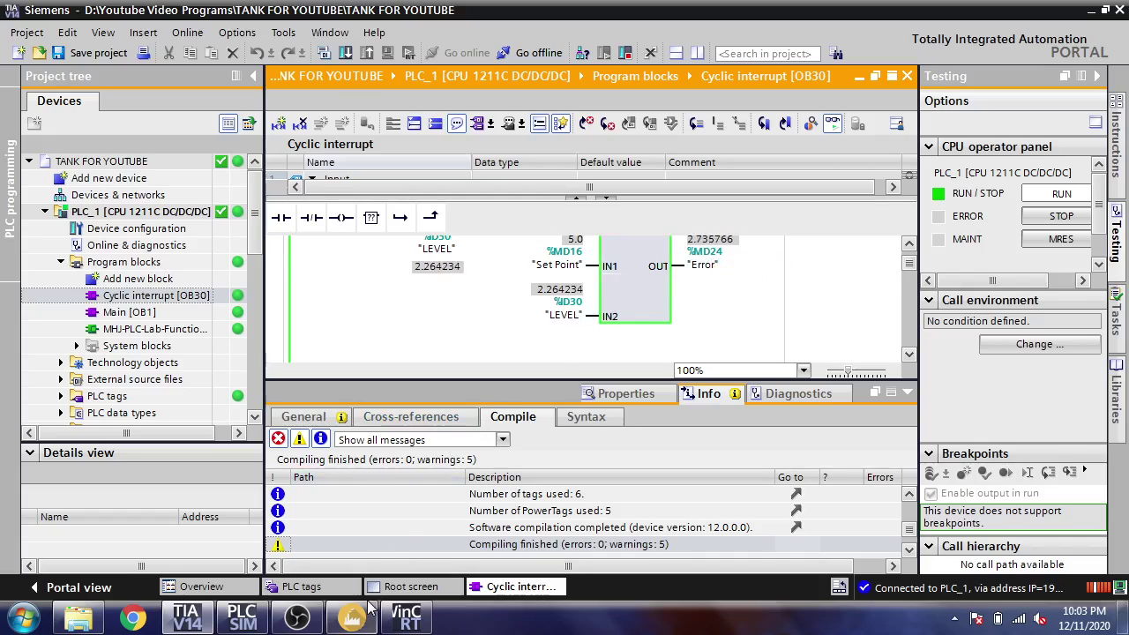
click(406, 617)
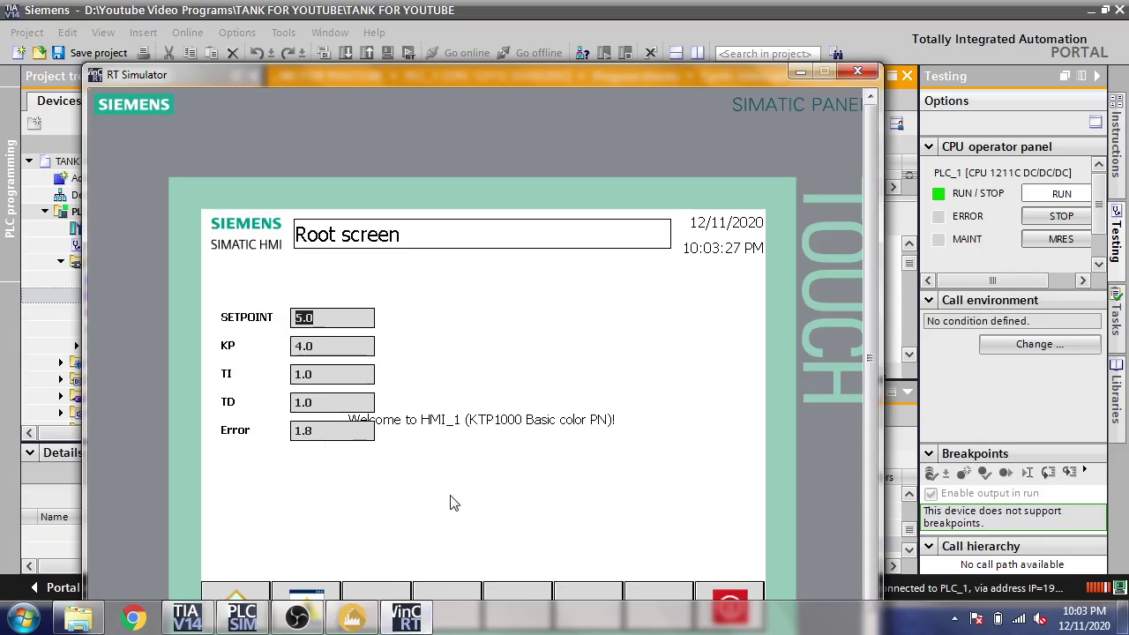
click(861, 69)
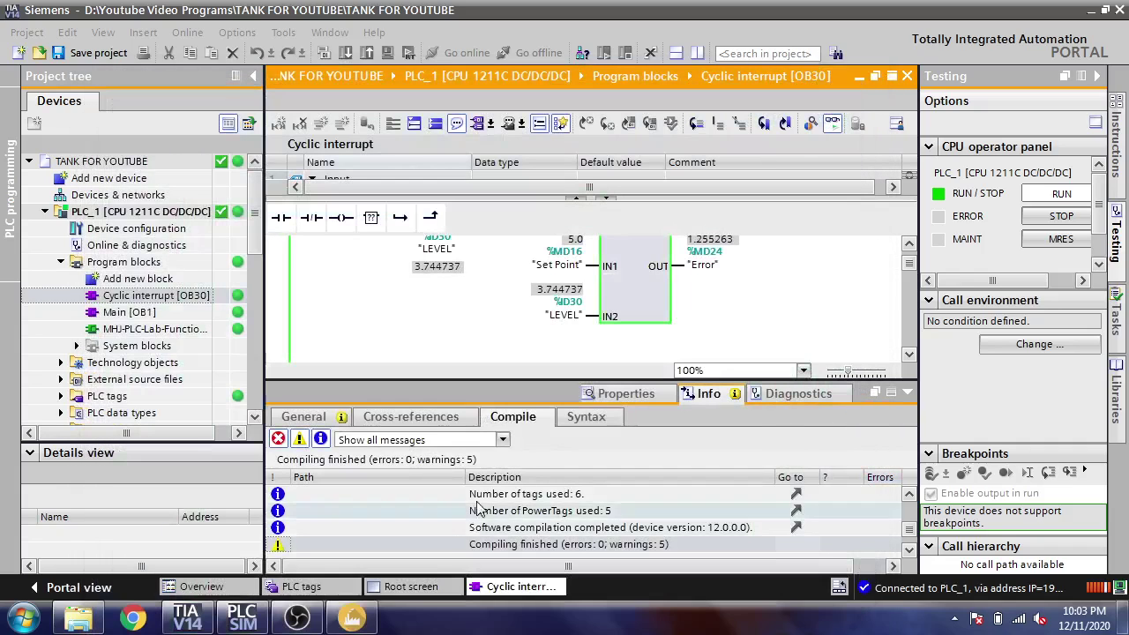
click(434, 588)
click(431, 337)
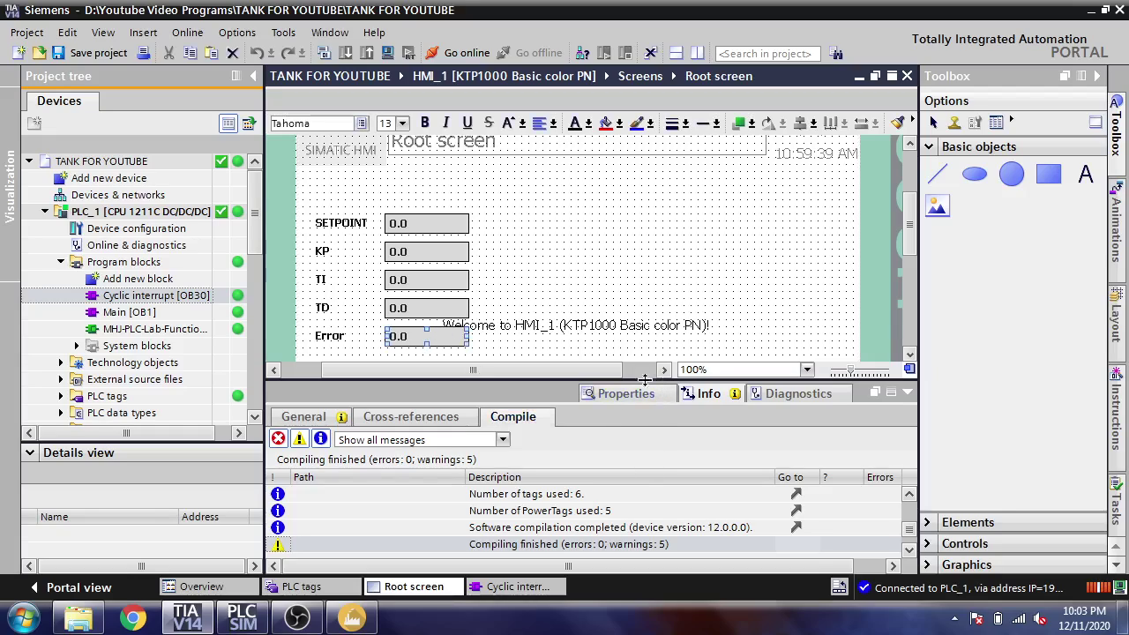
- Set the Error field's format pattern to 9.99999, then compile and start the simulation
double_click(459, 335)
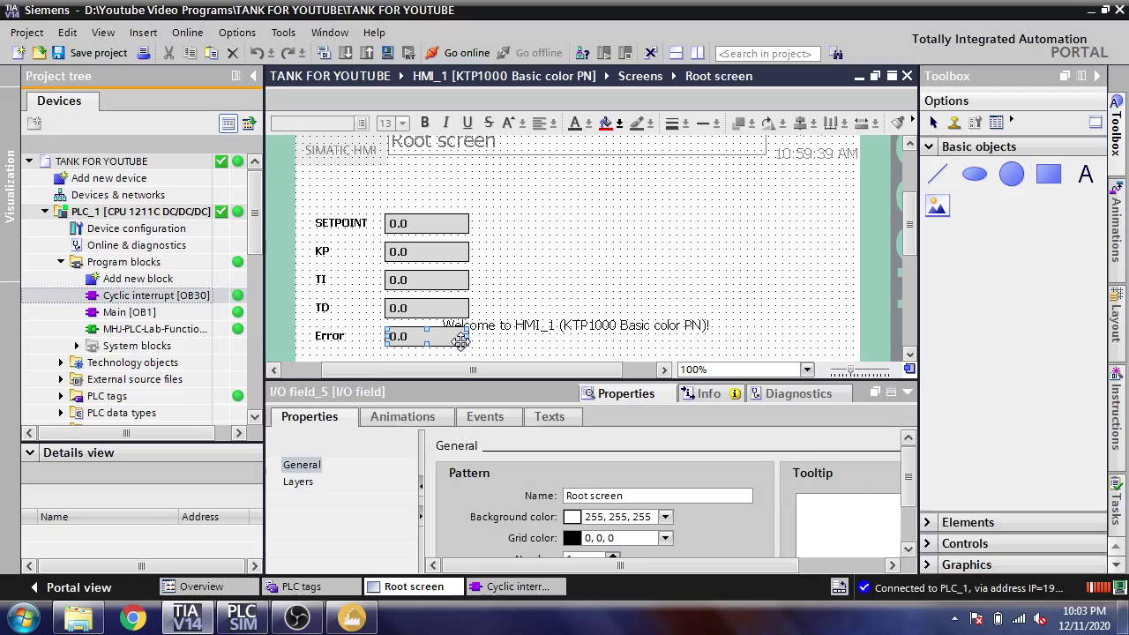
drag(718, 567, 791, 567)
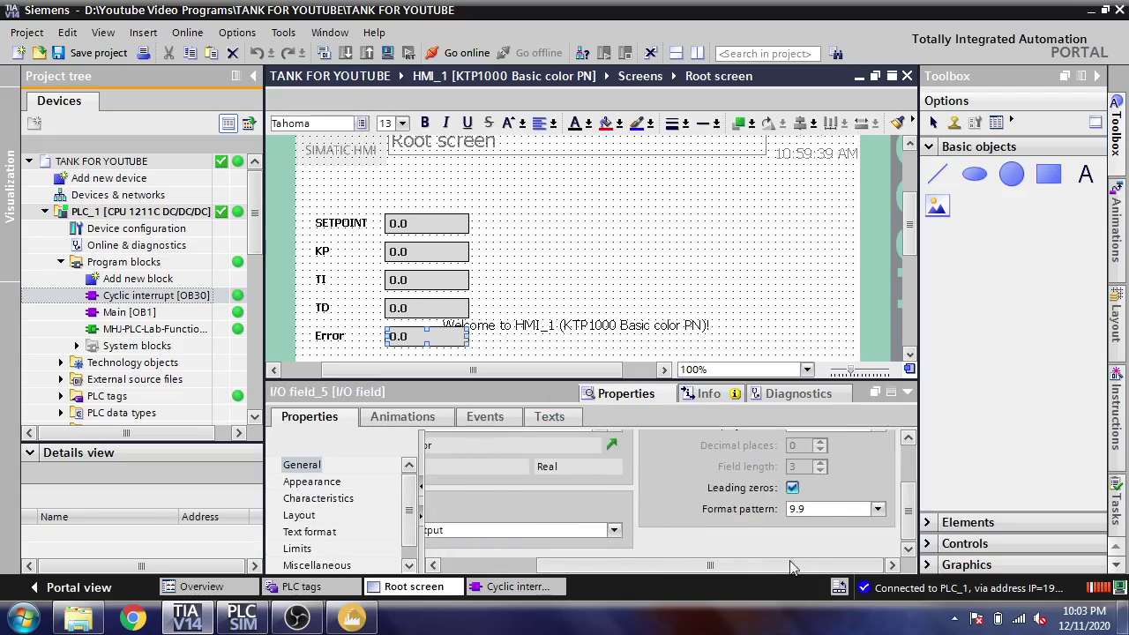
click(813, 509)
text(9999)
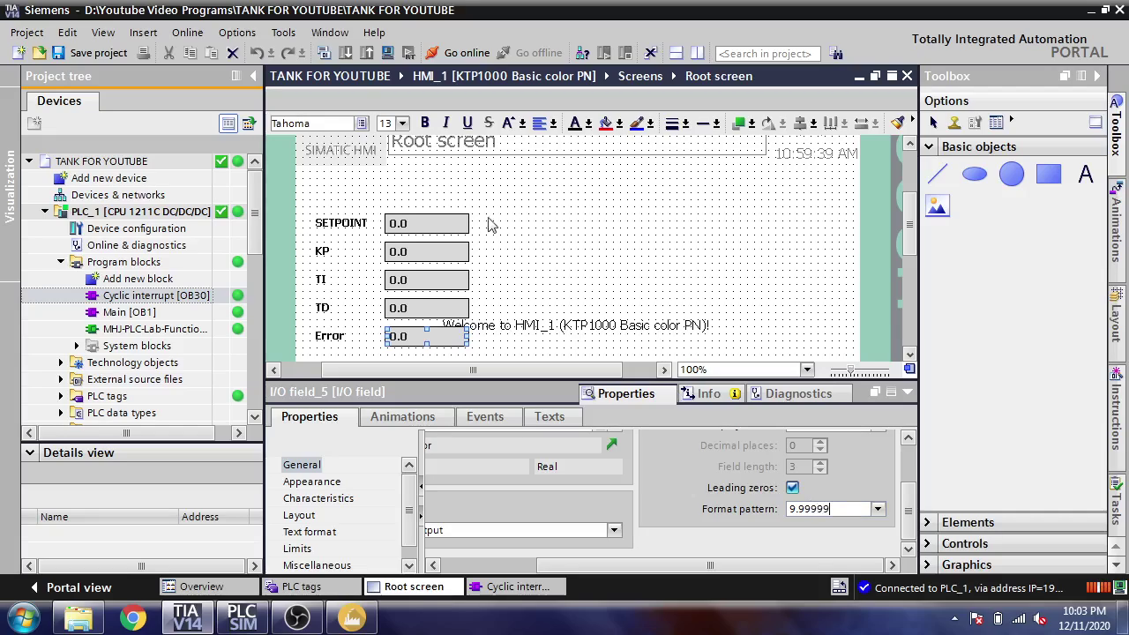
click(512, 240)
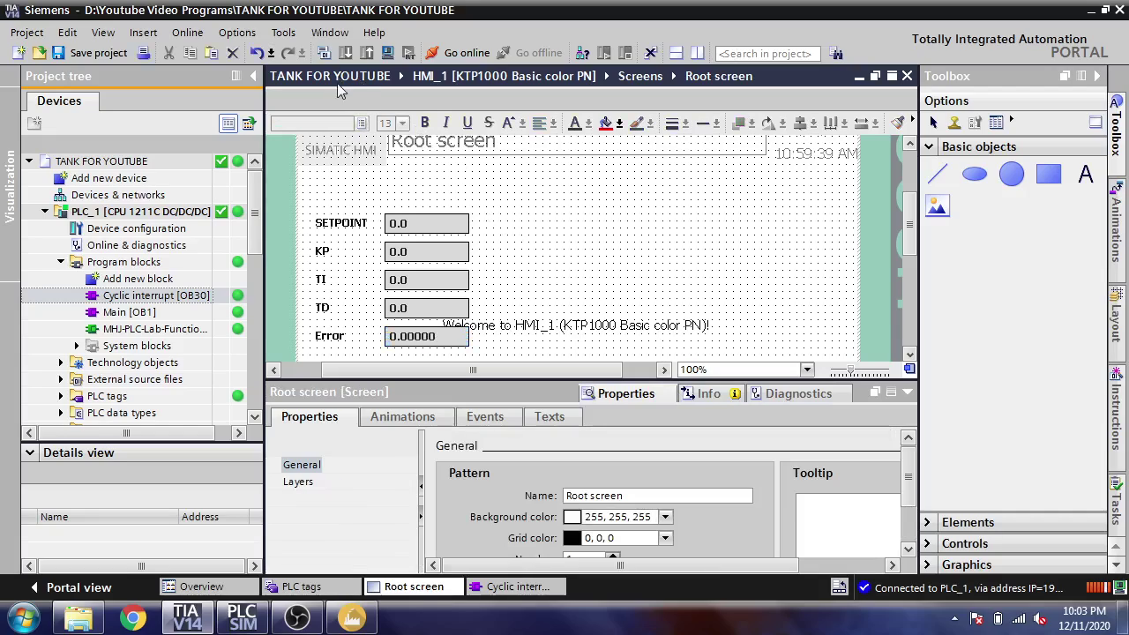
click(323, 53)
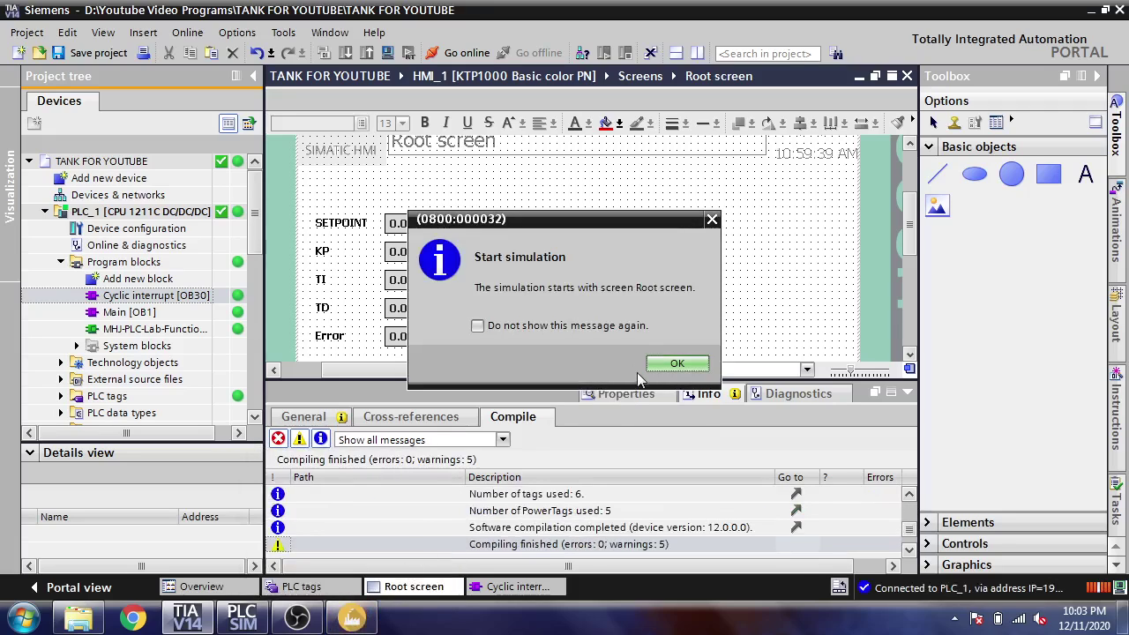
- Run the simulation, compare the 0.00919 Error reading with the tank, then close the simulator
click(675, 364)
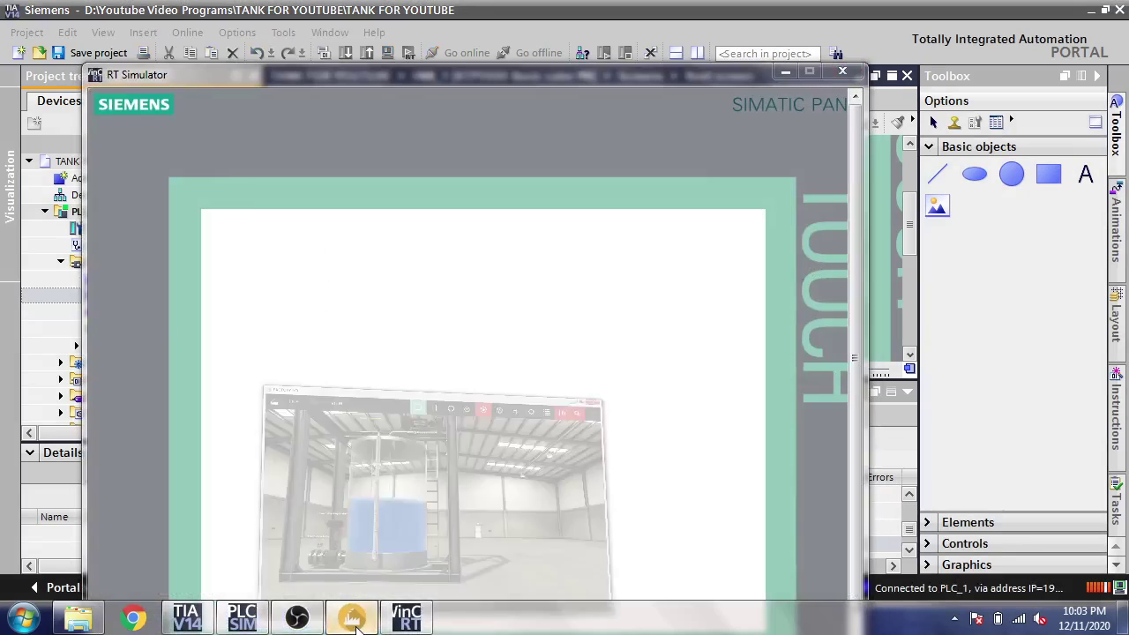
click(353, 617)
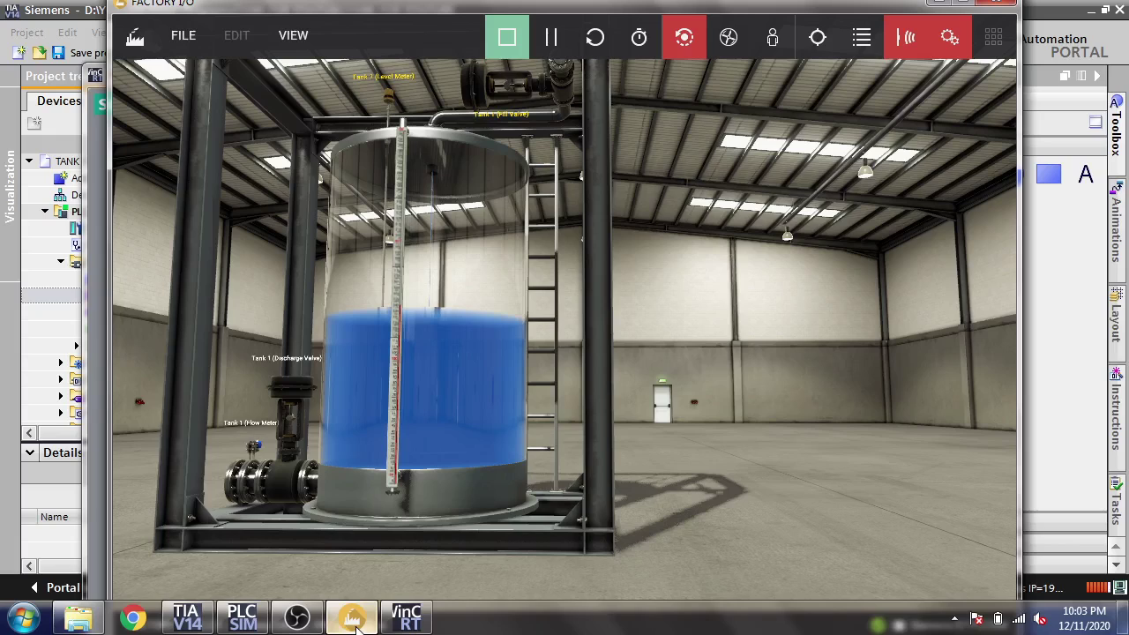
click(353, 618)
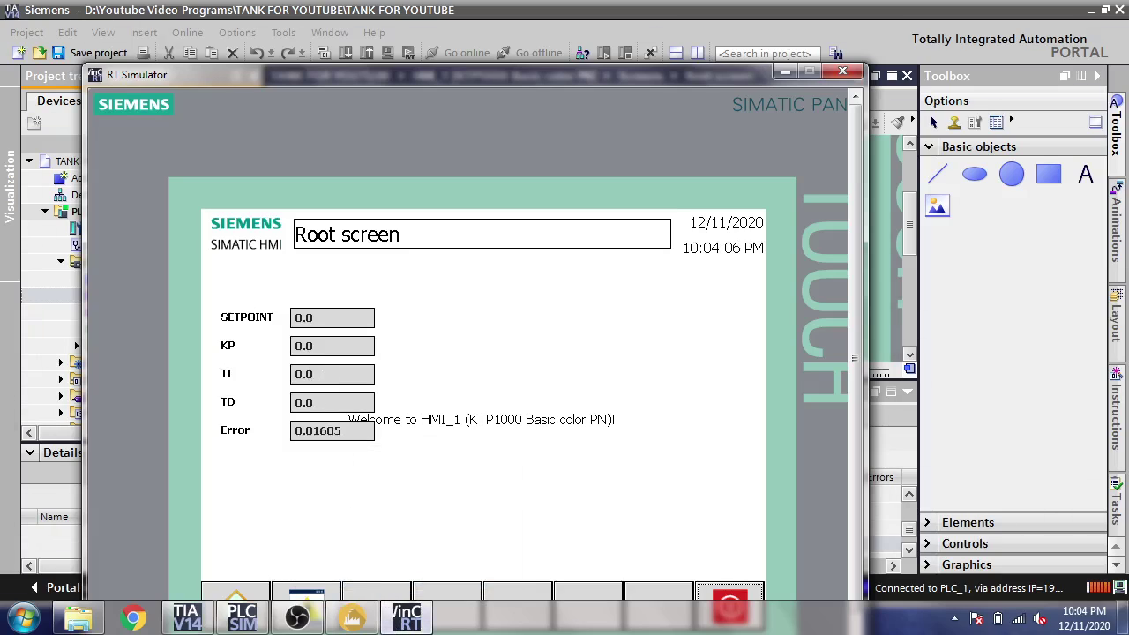
right_click(407, 618)
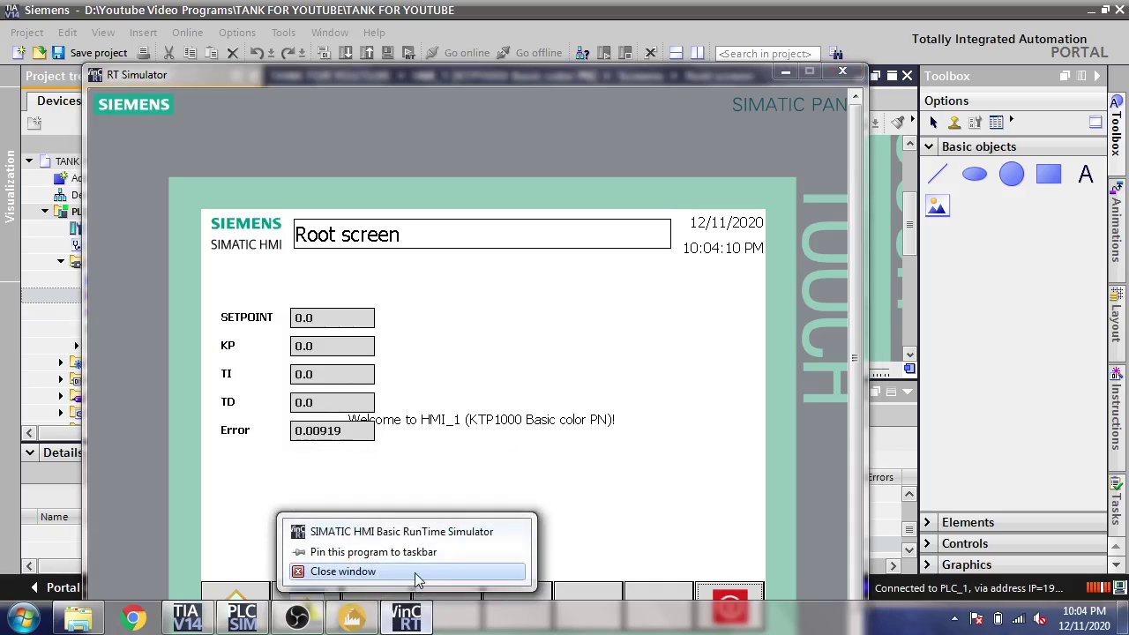
click(418, 571)
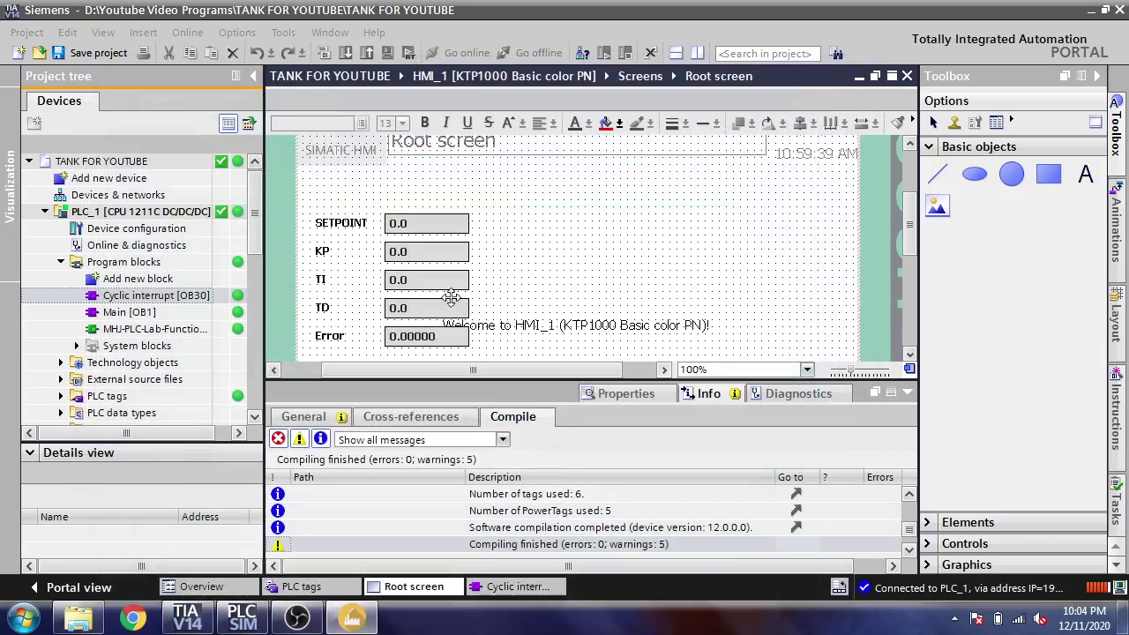
- Switch the TD, TI, KP and SETPOINT fields to Input/output mode
click(448, 306)
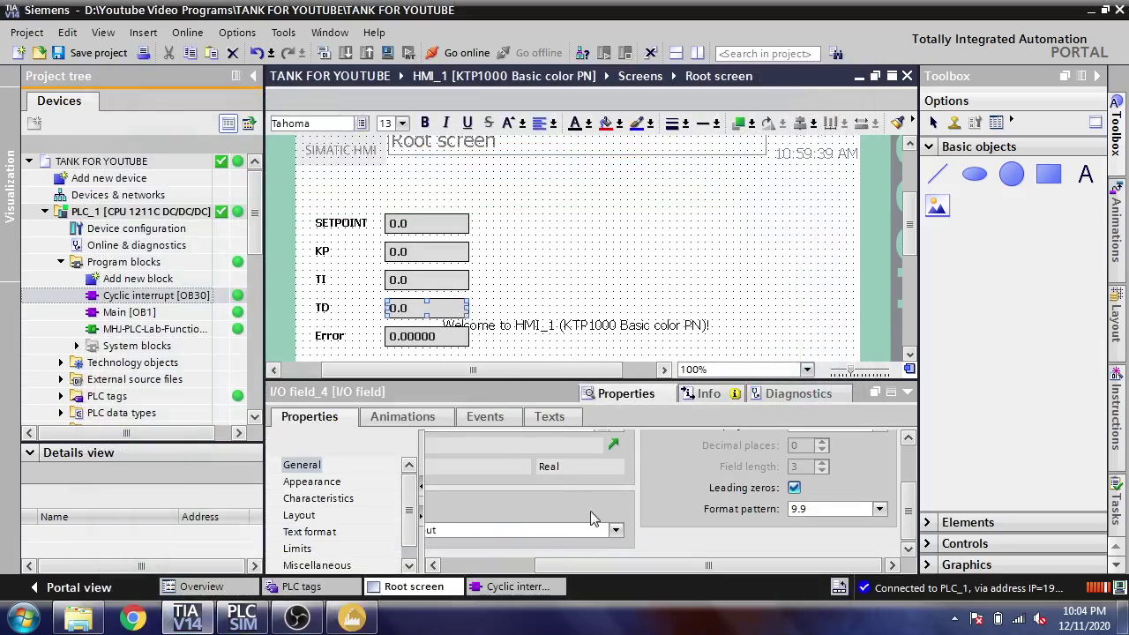
click(621, 534)
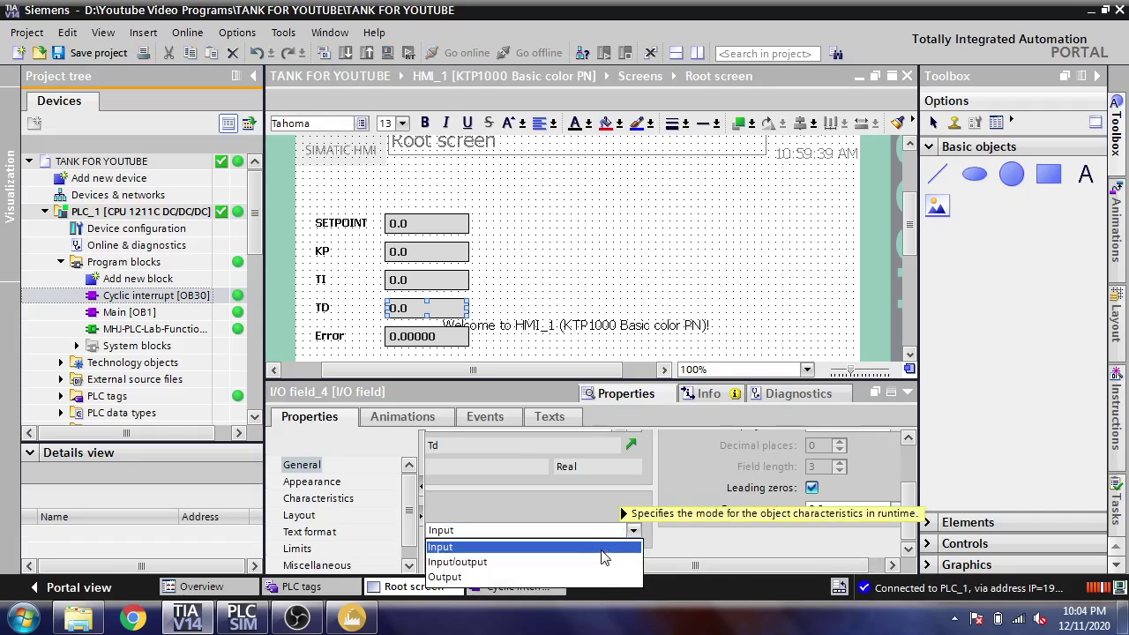
click(594, 556)
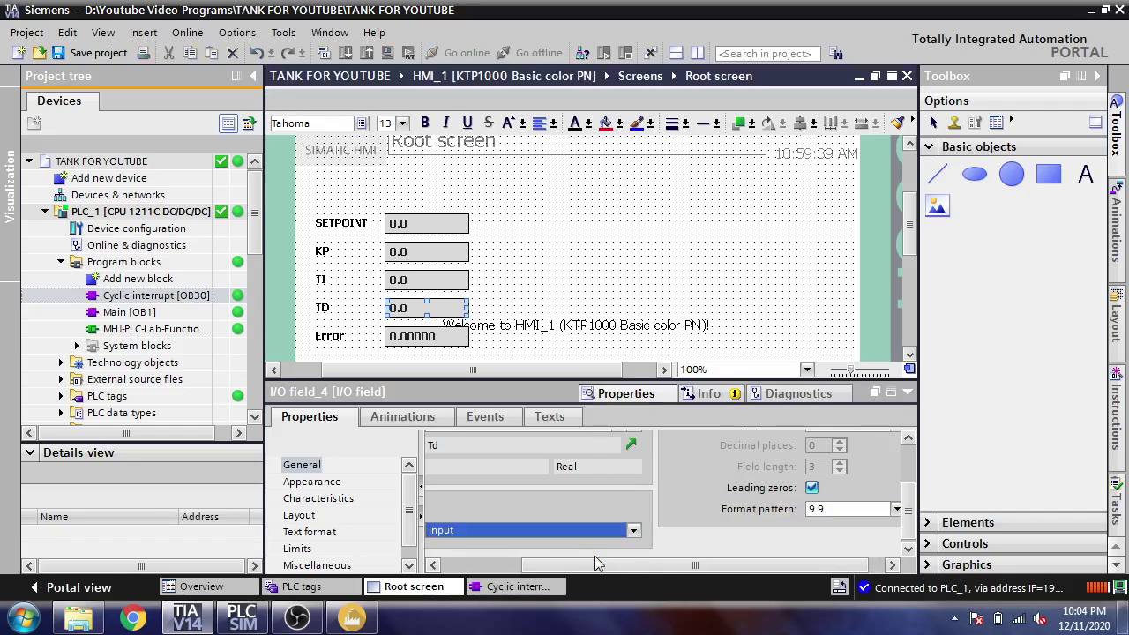
click(450, 280)
click(634, 532)
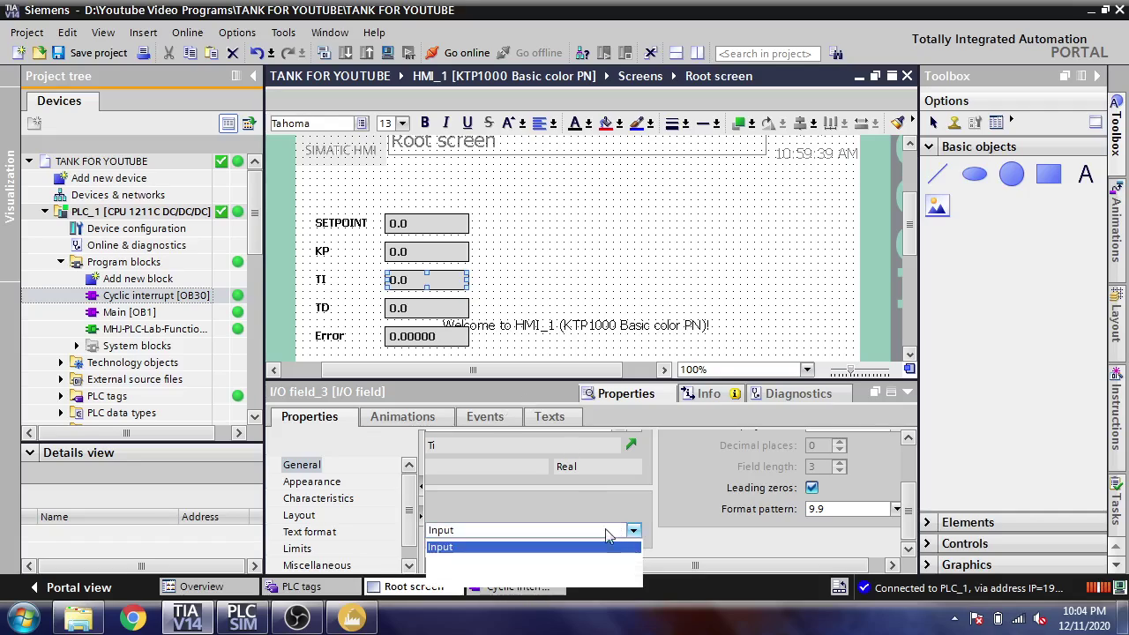
click(566, 560)
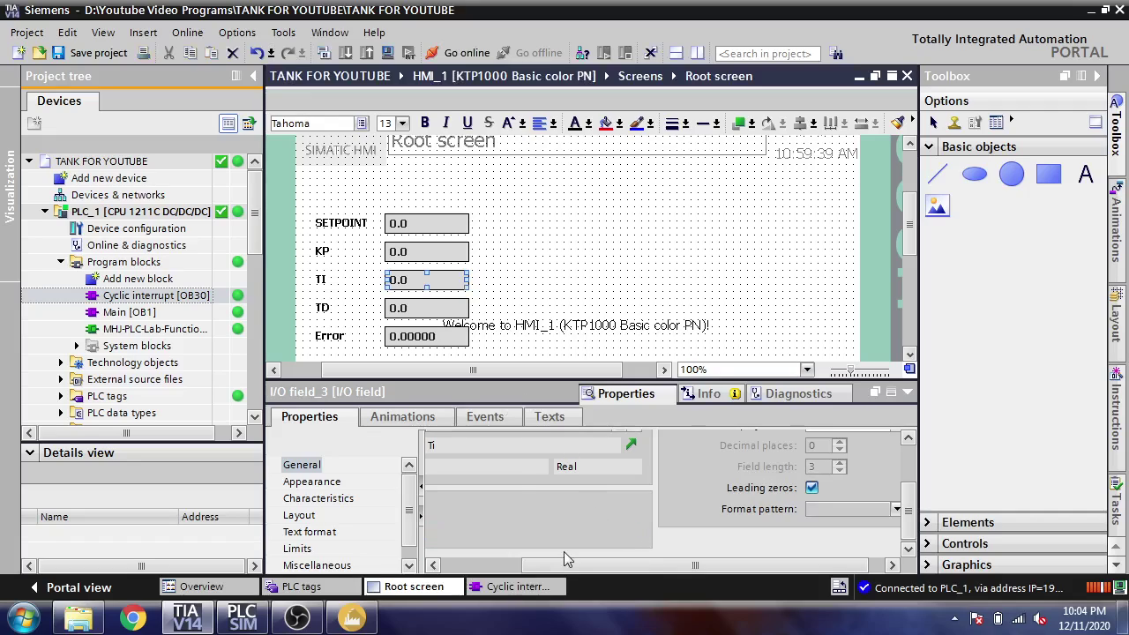
click(447, 252)
click(632, 532)
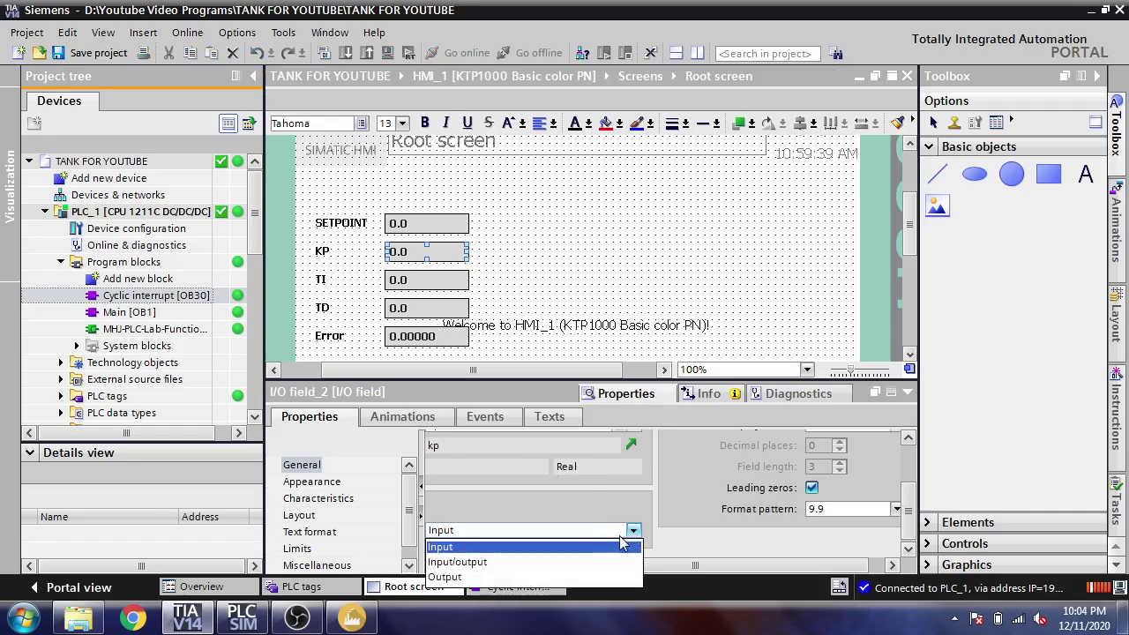
click(595, 557)
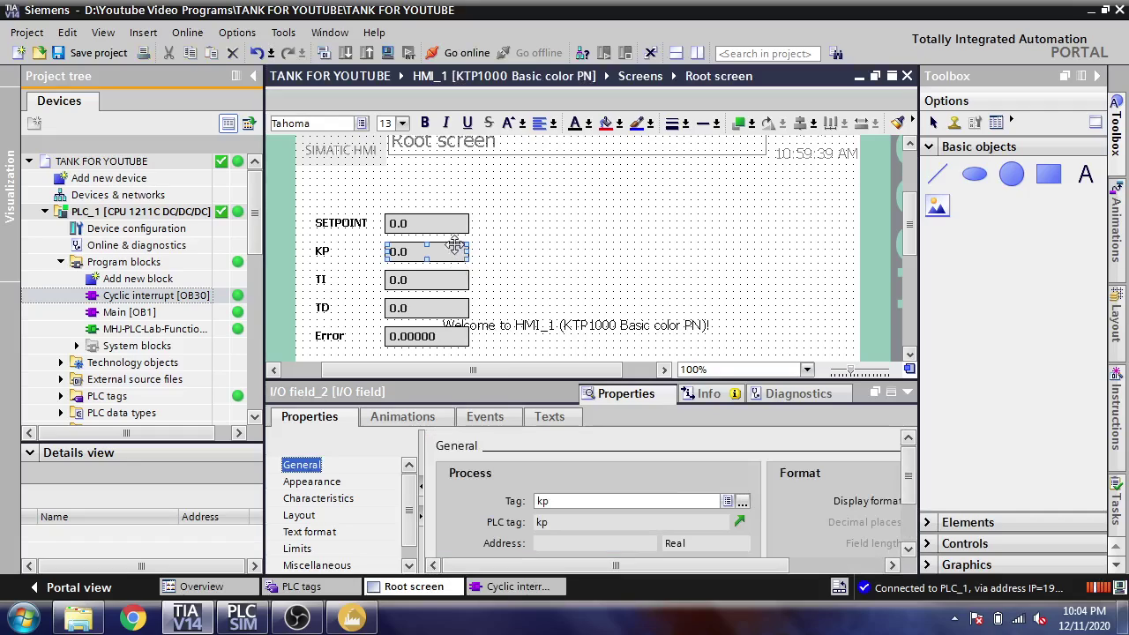
click(448, 223)
click(633, 532)
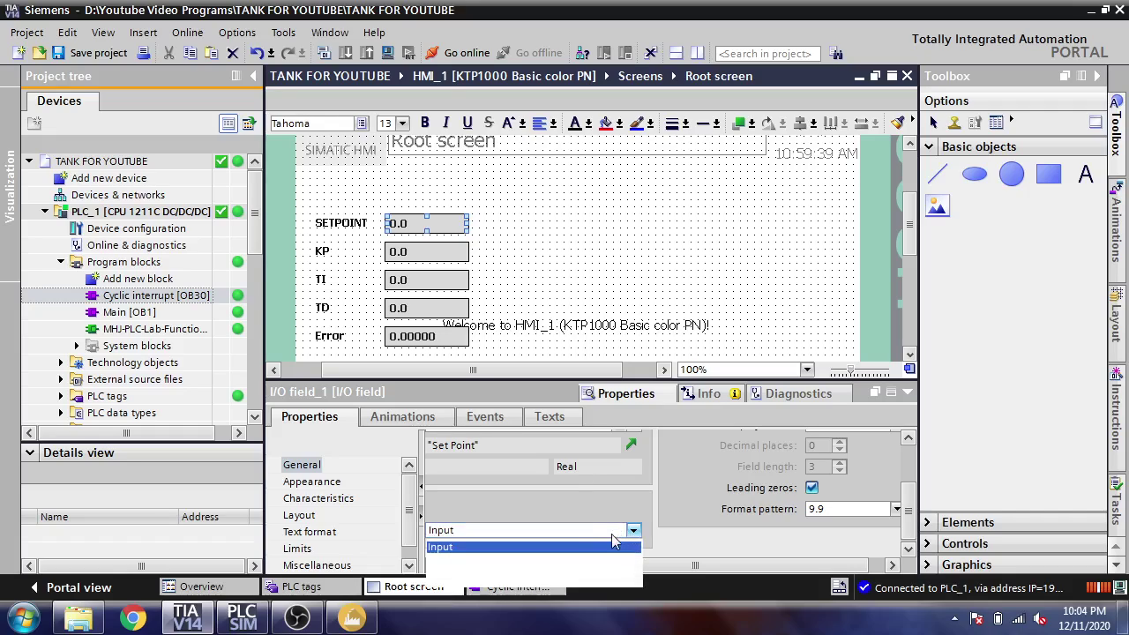
click(585, 559)
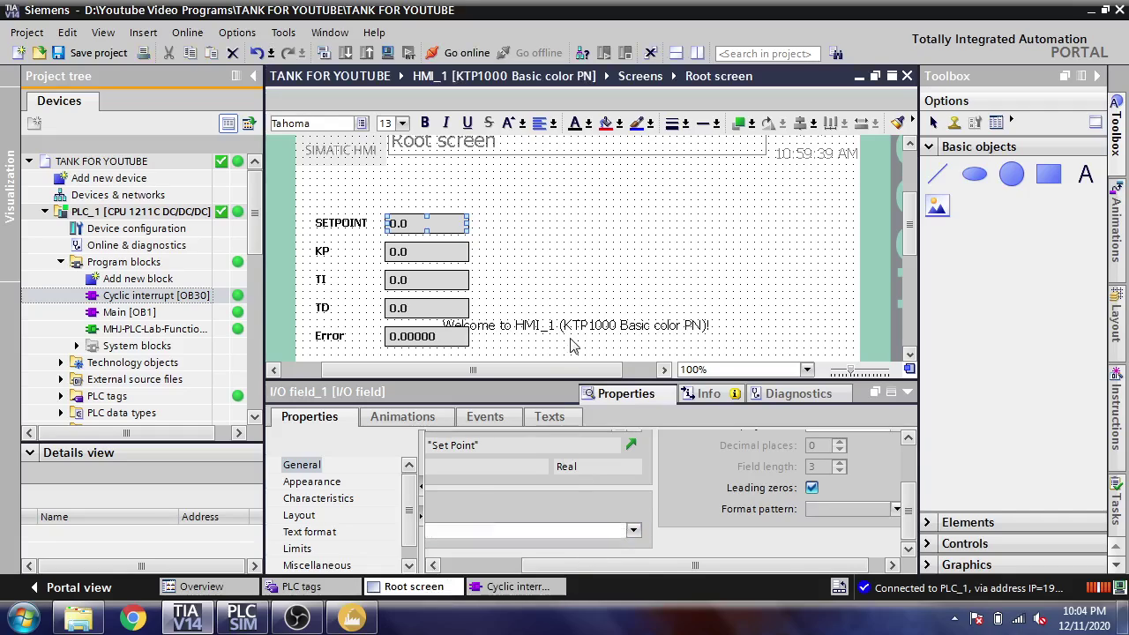
click(570, 250)
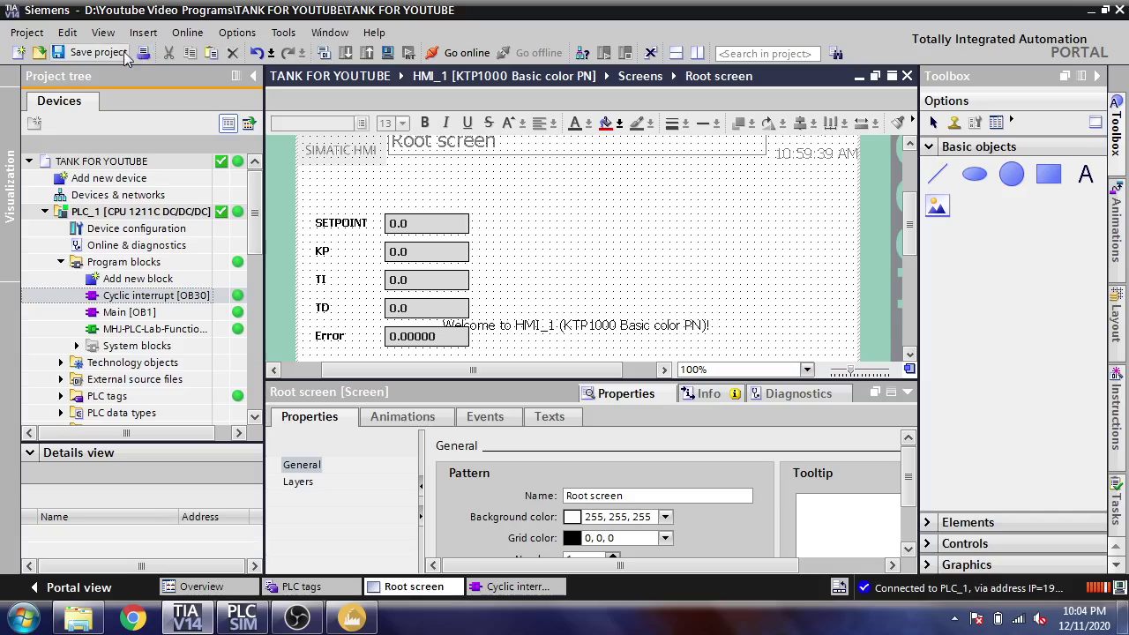
- Save the project, then recompile and run the Root screen in WinCC RT Simulator
click(88, 53)
click(323, 53)
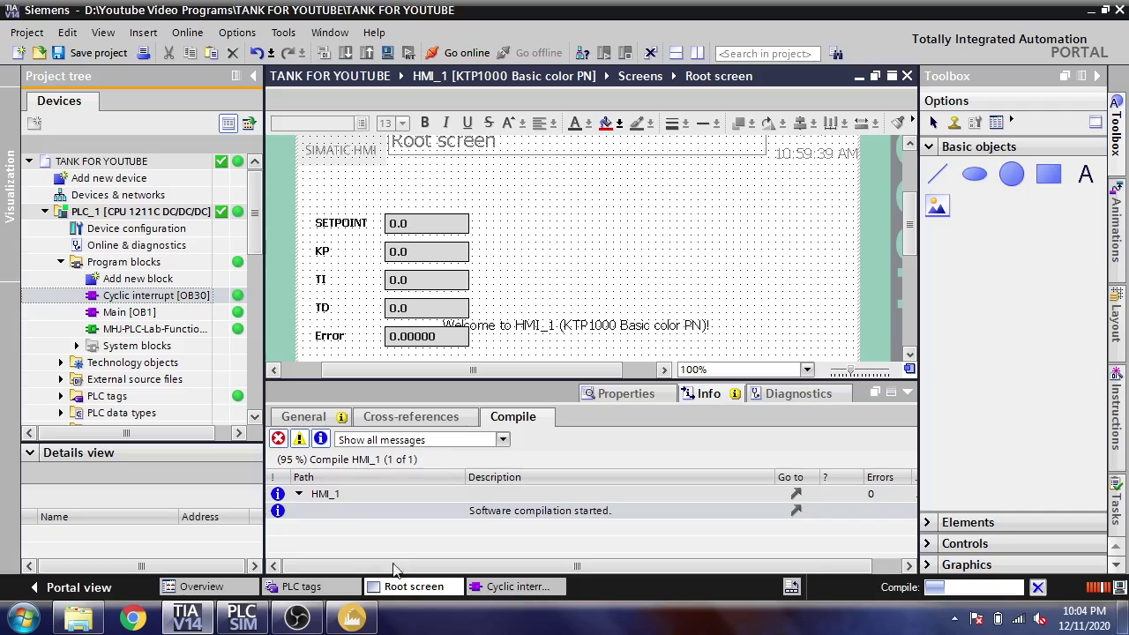
mouse_move(203, 620)
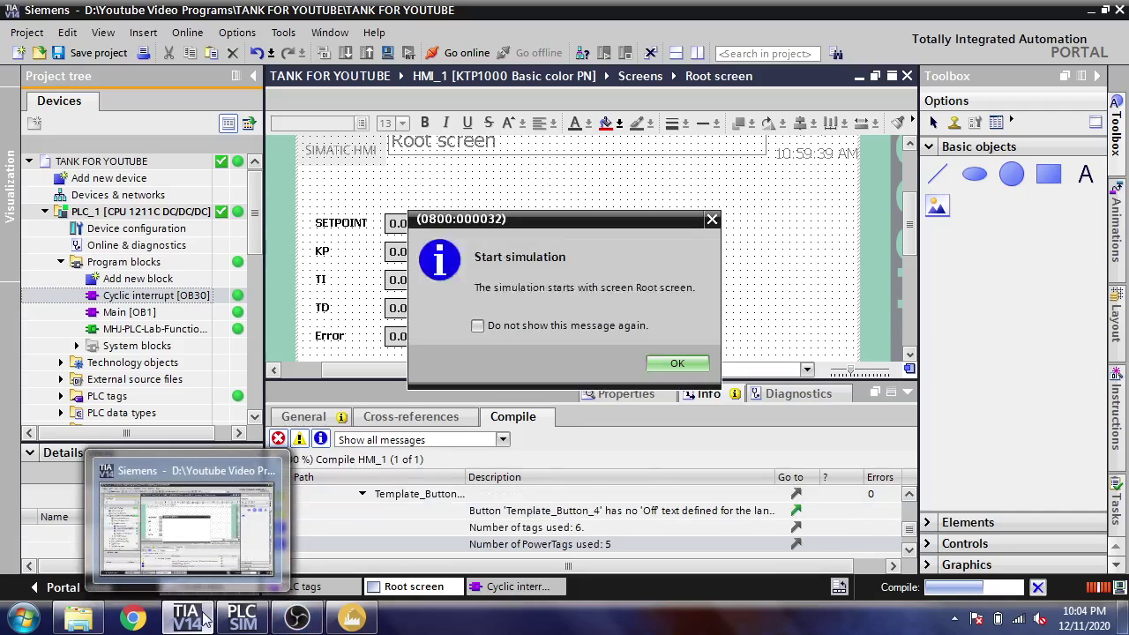
click(677, 363)
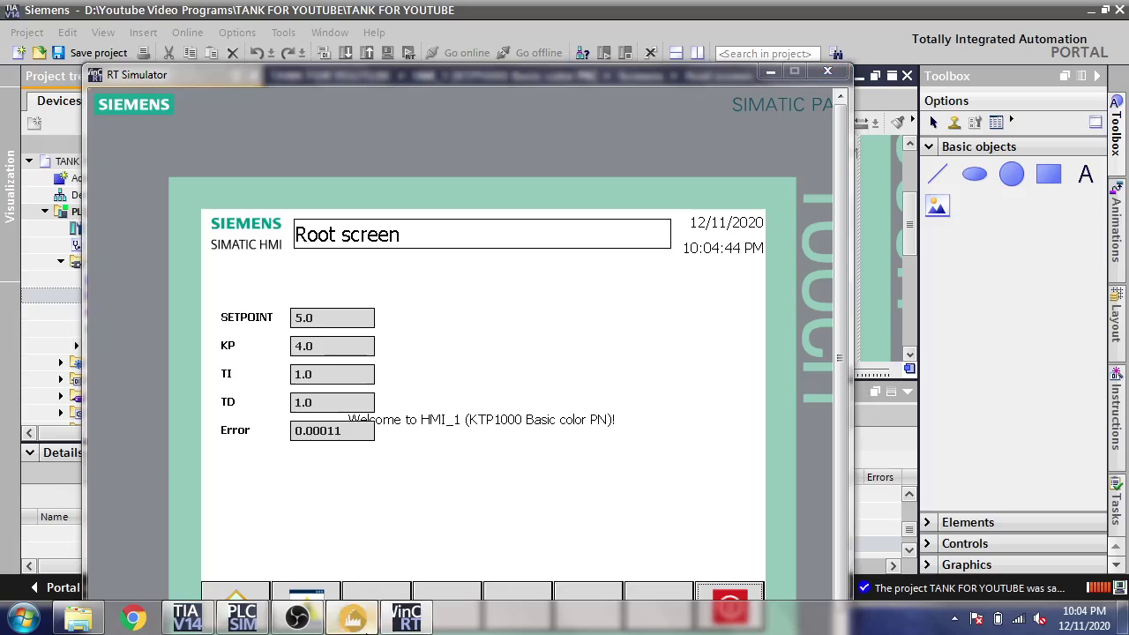
- Enter 4.0 as the new SETPOINT in RT Simulator, then view the Factory I/O tank scene
click(352, 617)
key(alt+Tab)
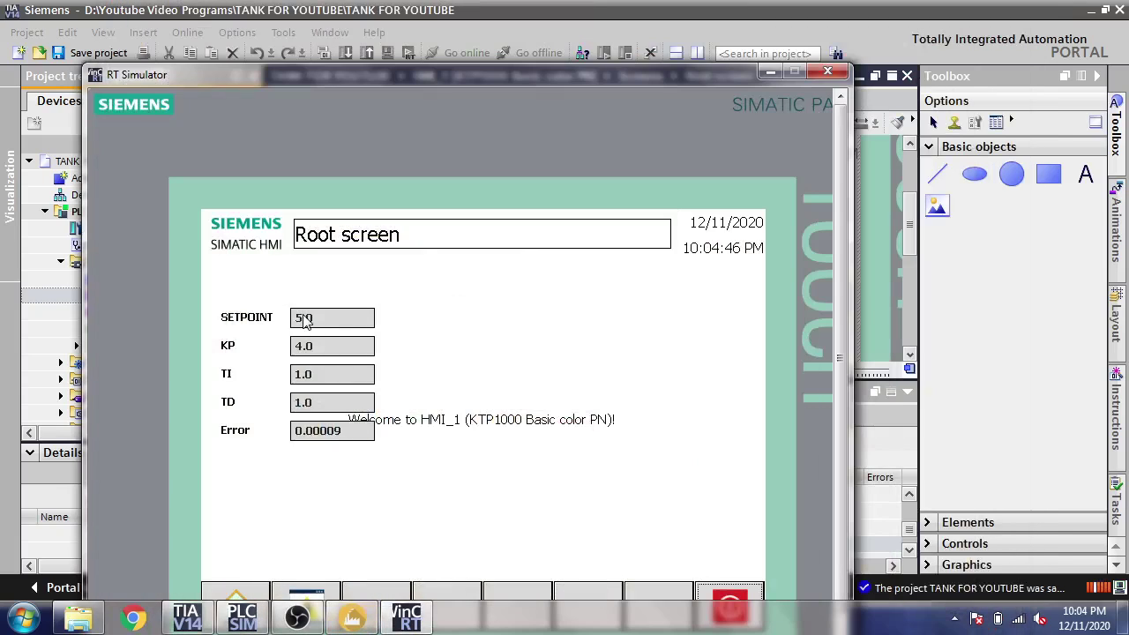
click(305, 318)
click(424, 427)
click(573, 494)
click(549, 491)
click(564, 535)
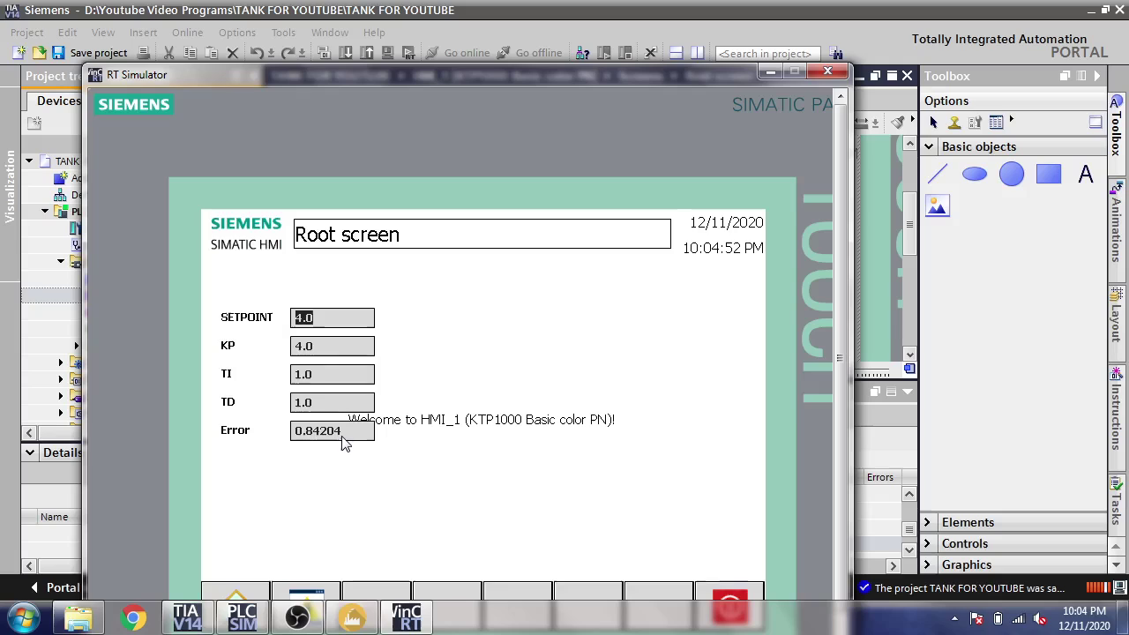
click(353, 617)
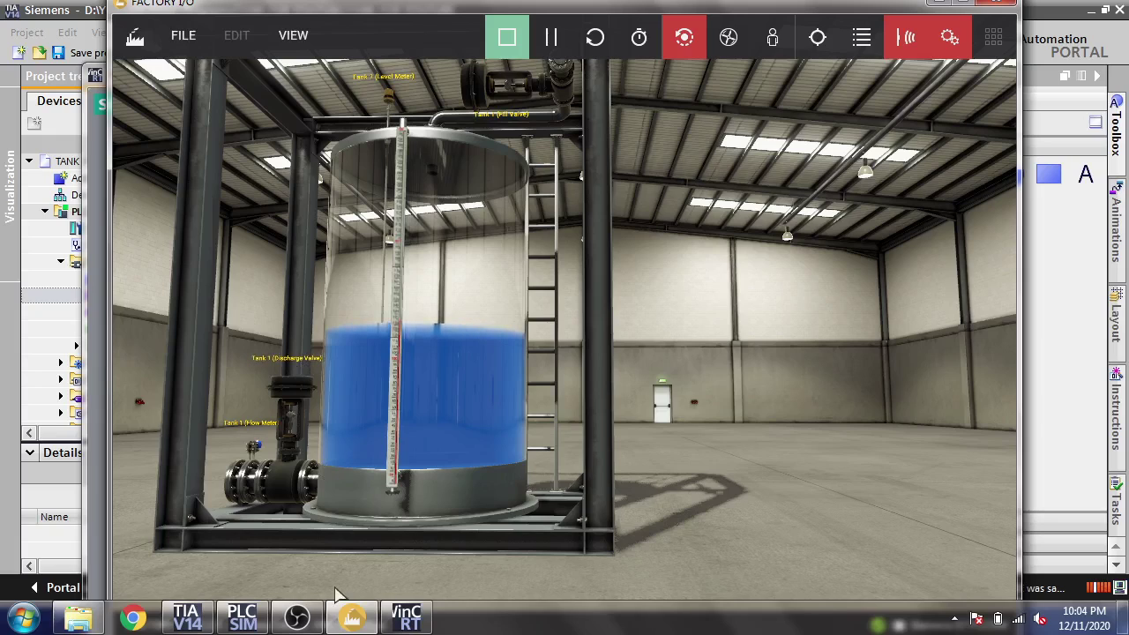
- Minimize Factory I/O to watch the HMI Error value settle, then restore OBS Studio
click(352, 619)
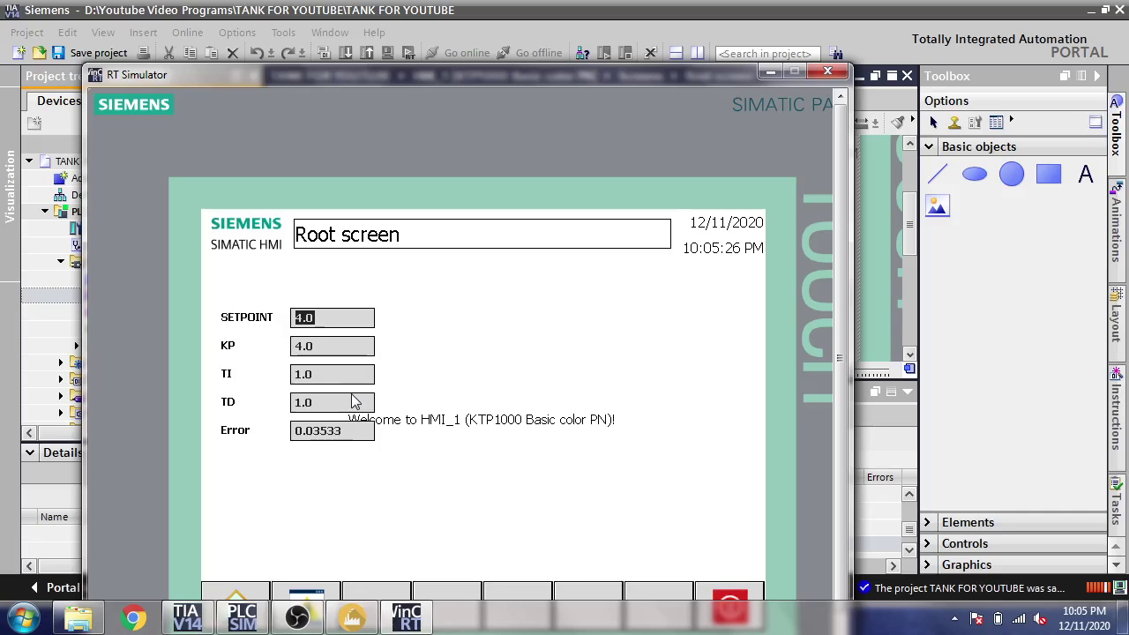
click(298, 617)
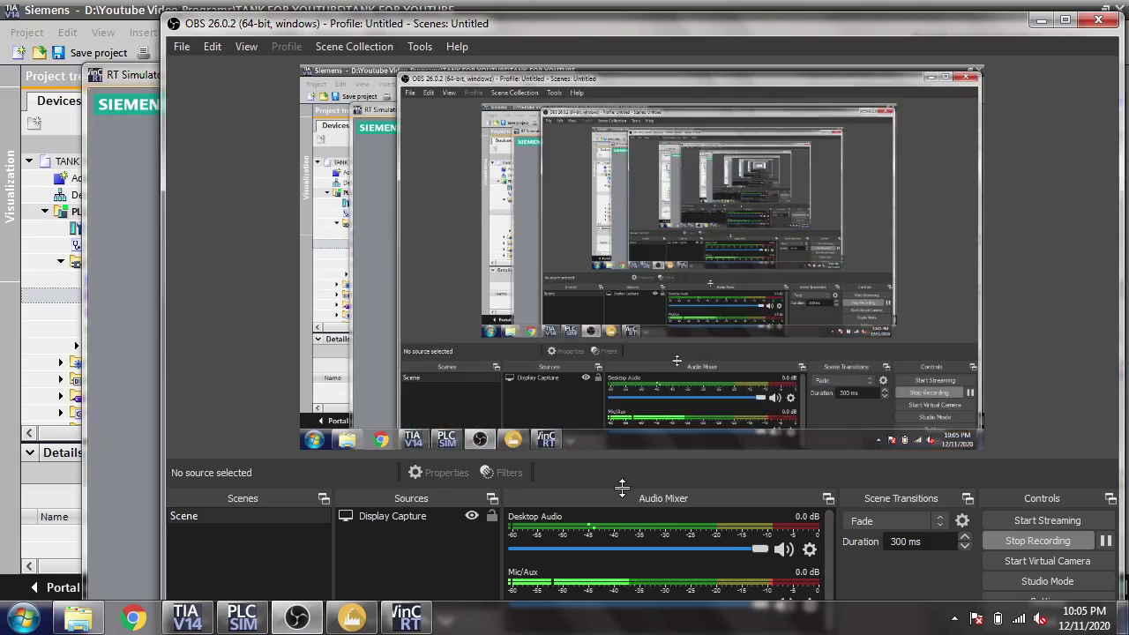